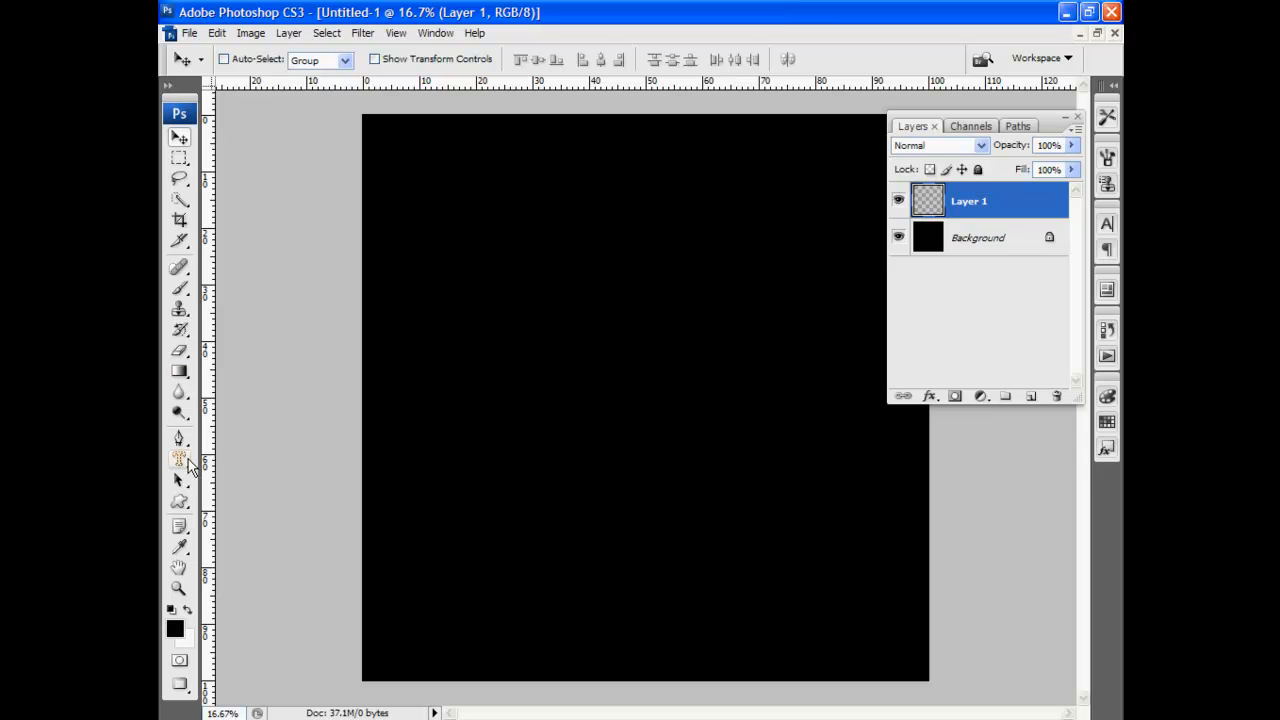
Step: Create a text-shaped selection reading "WOW" in 140 pt Tangiers across the middle of Layer 1 using the type mask tool
{"action": "left_click", "coordinate": [180, 460]}
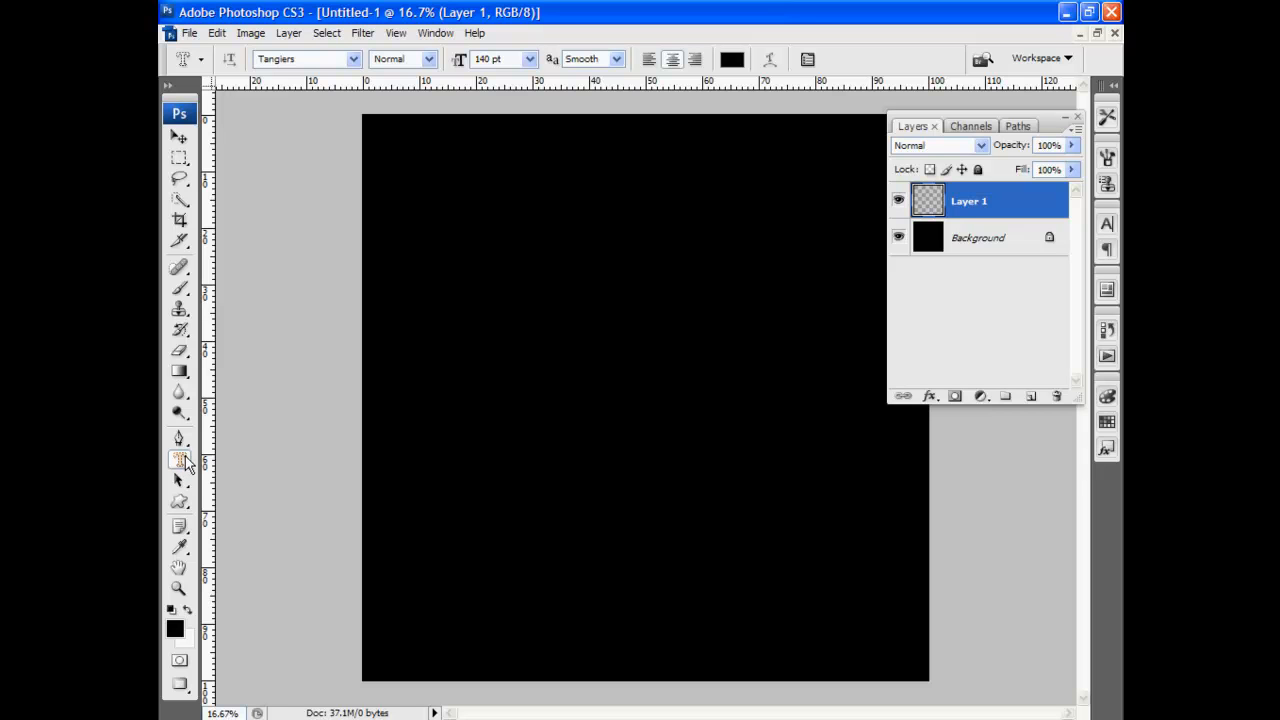
{"action": "left_click", "coordinate": [643, 458]}
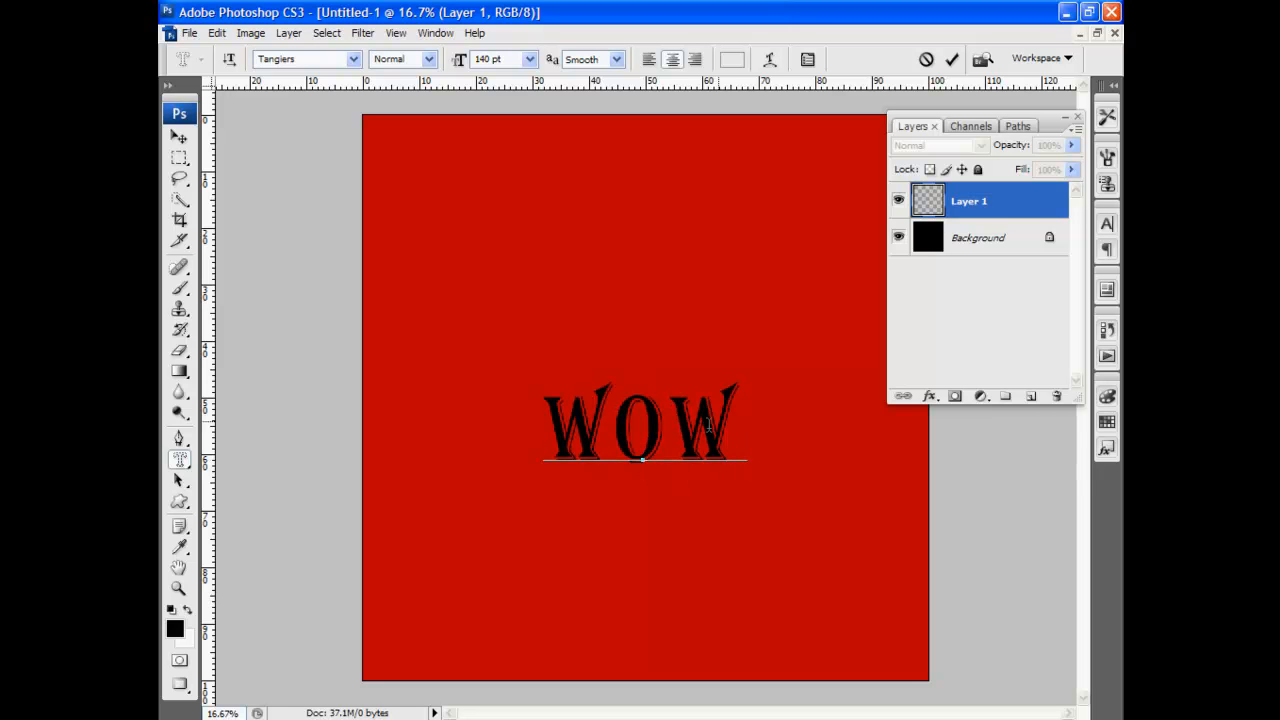
{"action": "left_click", "coordinate": [995, 210]}
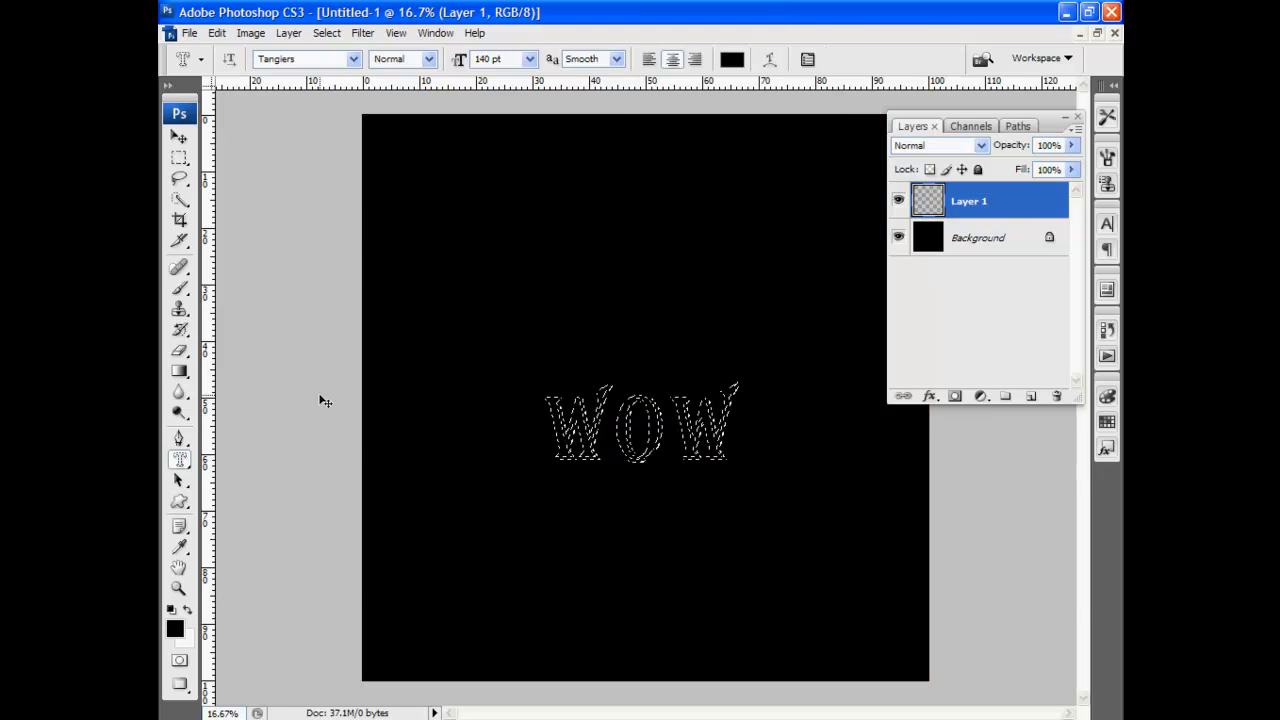
Step: Fill the WOW selection on Layer 1 with a vertical linear Foreground to Background gradient, white at the top fading to black below
{"action": "key", "text": "ctrl+plus"}
{"action": "key", "text": "ctrl+plus"}
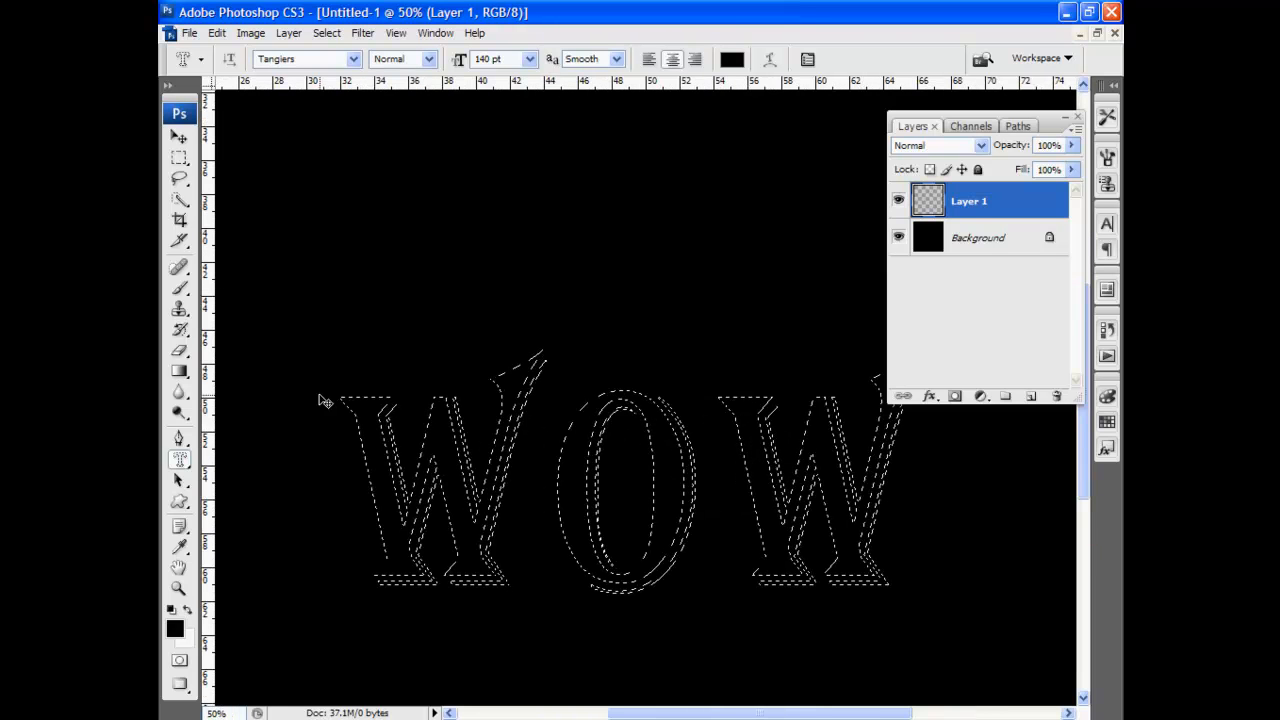
{"action": "left_click", "coordinate": [180, 372]}
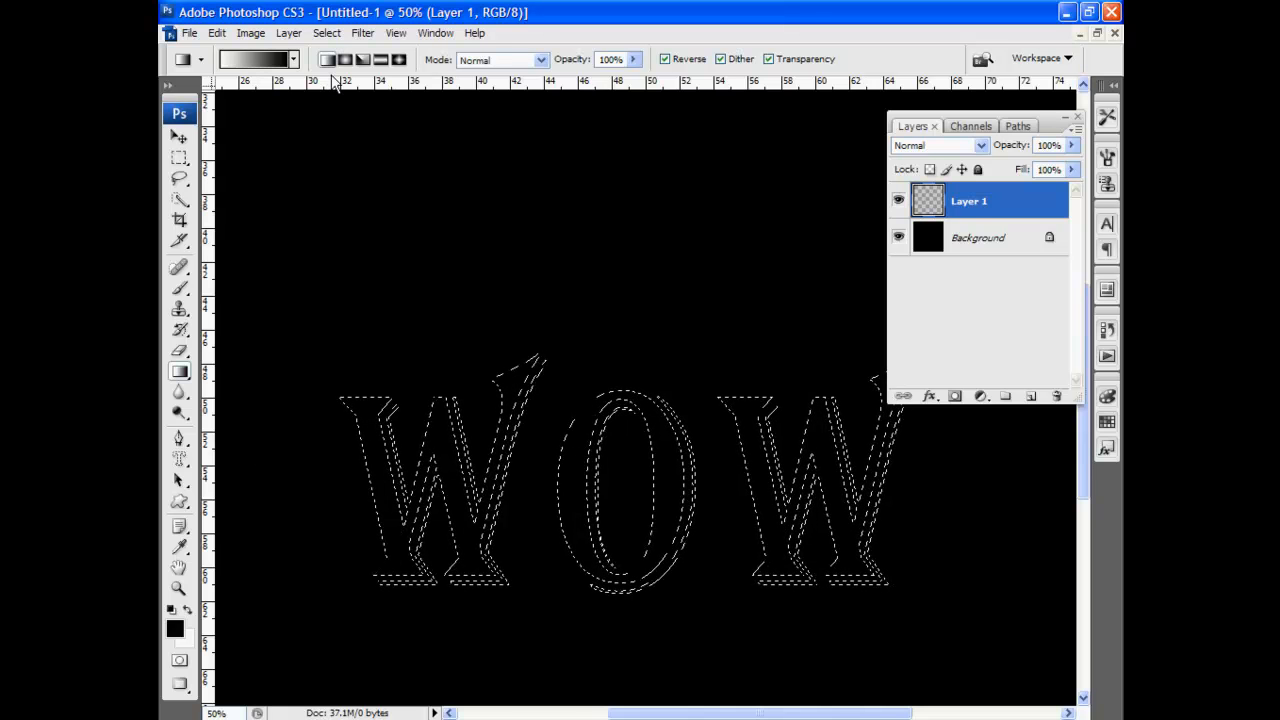
{"action": "left_click", "coordinate": [262, 60]}
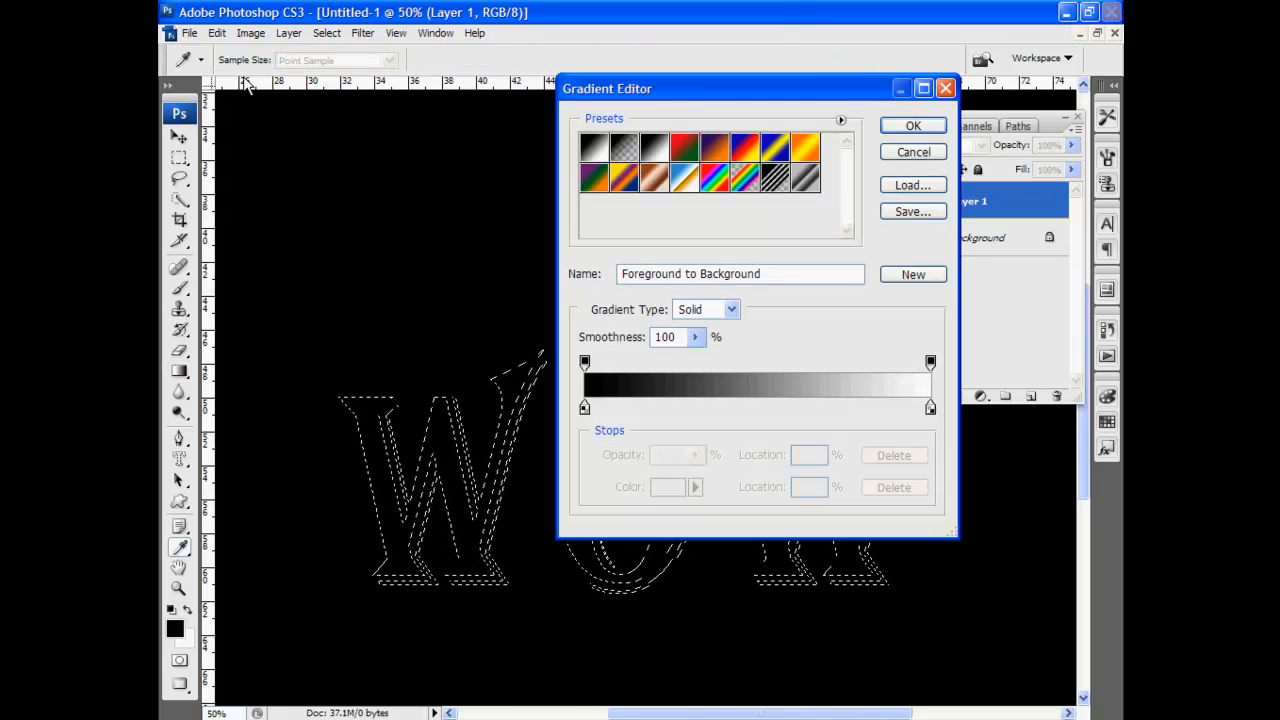
{"action": "left_click", "coordinate": [912, 126]}
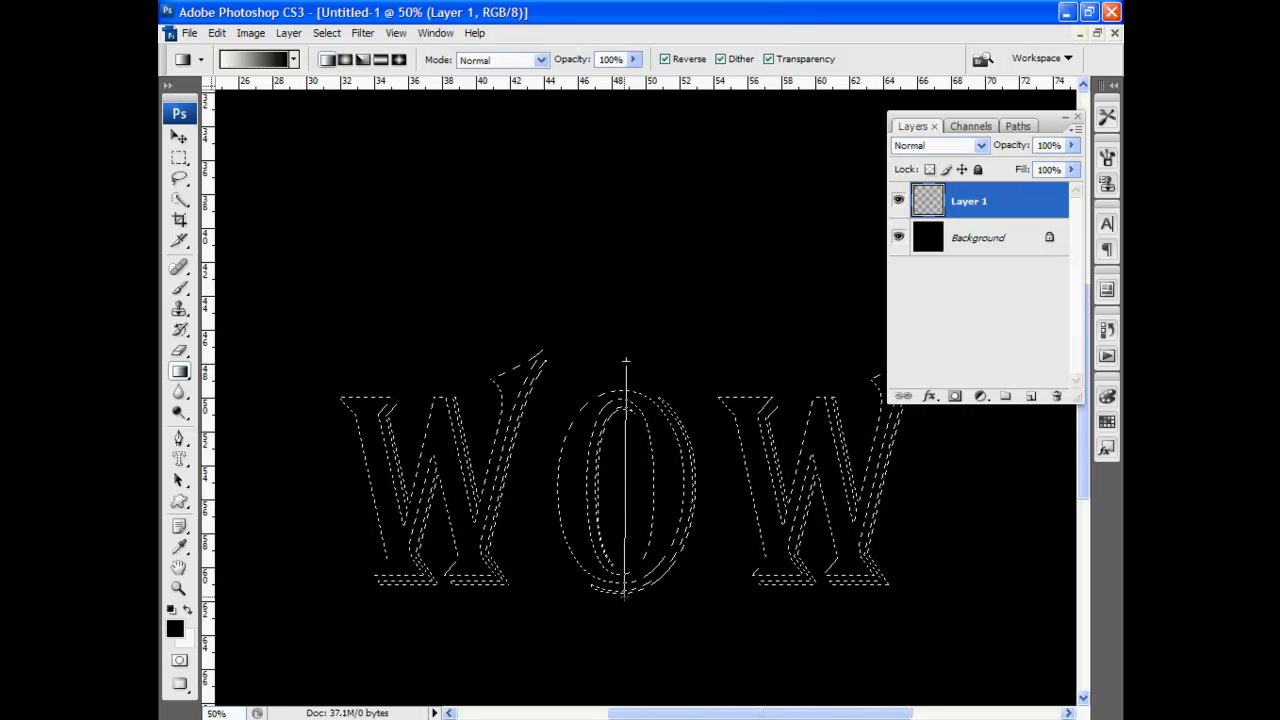
{"action": "left_click_drag", "start_coordinate": [626, 592], "coordinate": [626, 361]}
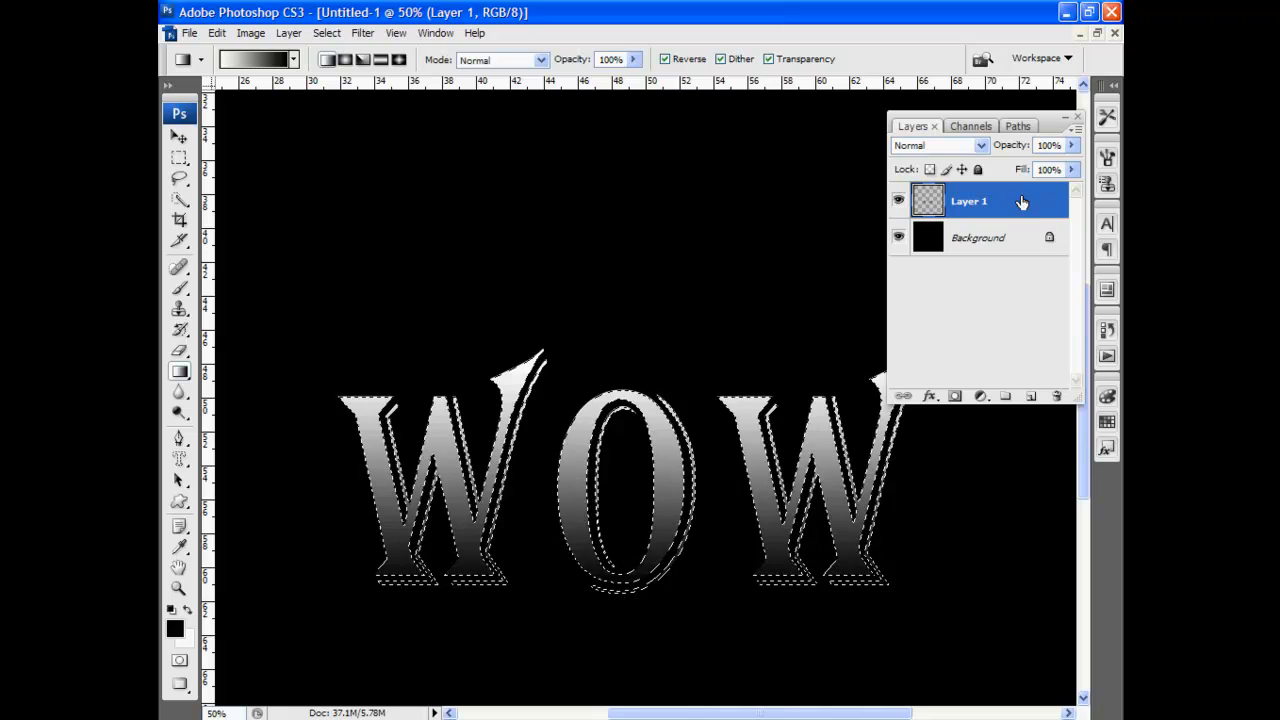
Step: Add a layer above the Background, fill the WOW selection with the gradient running white from the bottom to black at the top, and deselect
{"action": "left_click", "coordinate": [1022, 238]}
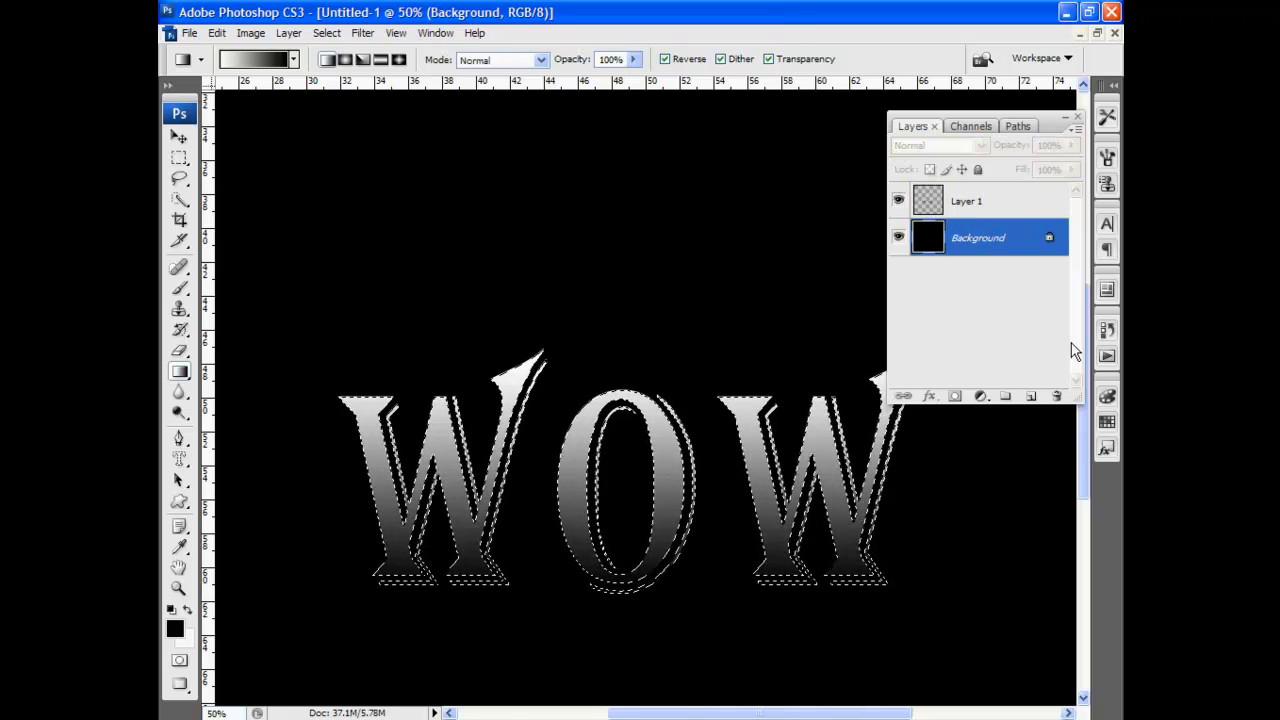
{"action": "left_click", "coordinate": [1031, 398]}
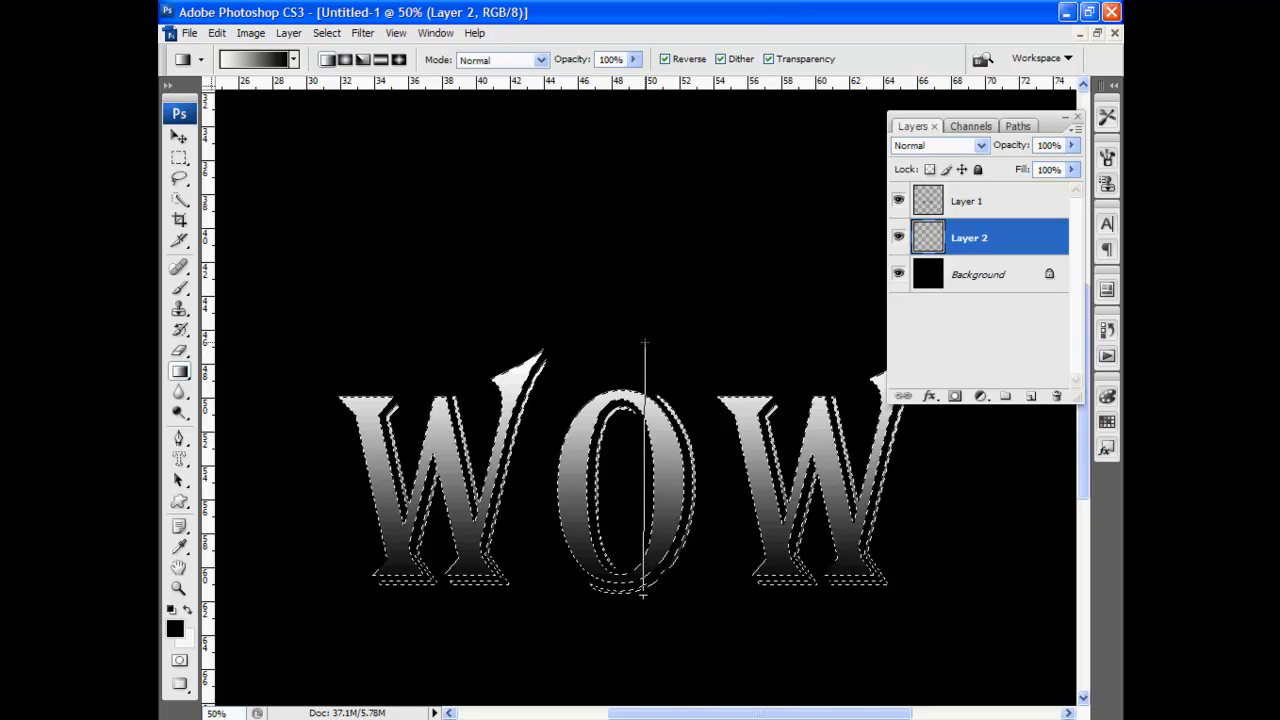
{"action": "left_click_drag", "start_coordinate": [645, 343], "coordinate": [646, 342]}
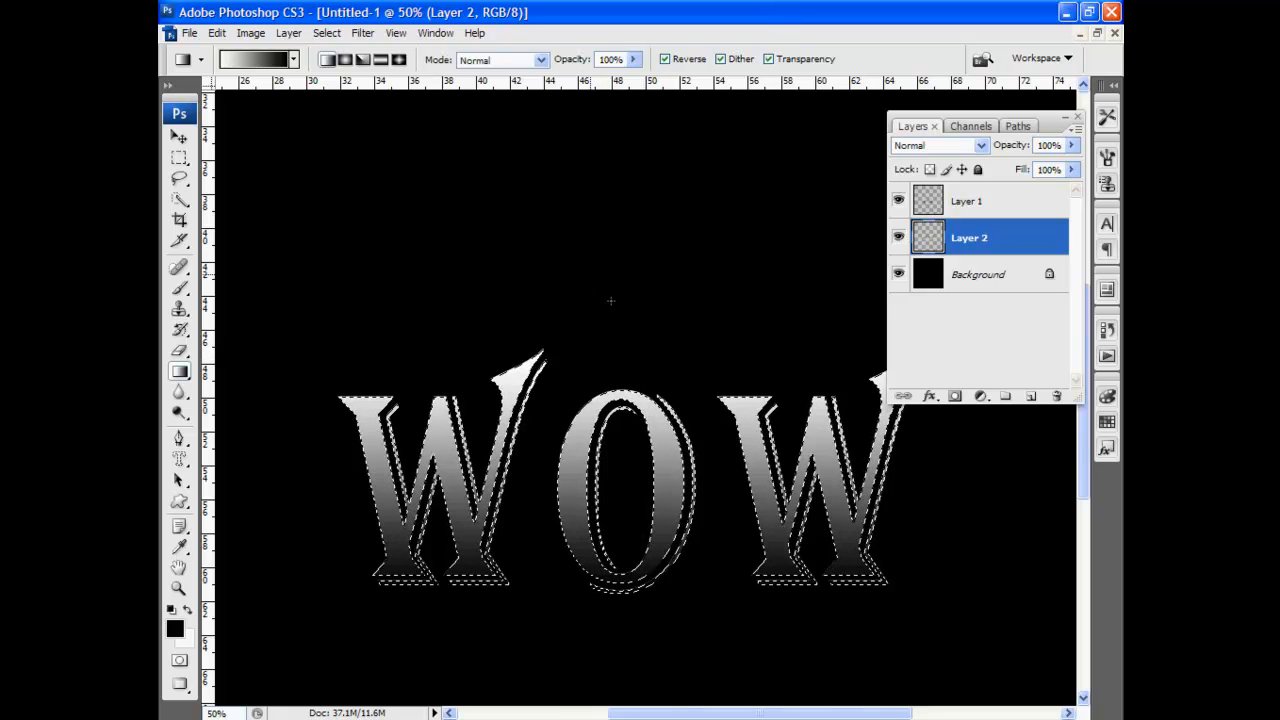
{"action": "left_click", "coordinate": [327, 33]}
{"action": "left_click", "coordinate": [345, 64]}
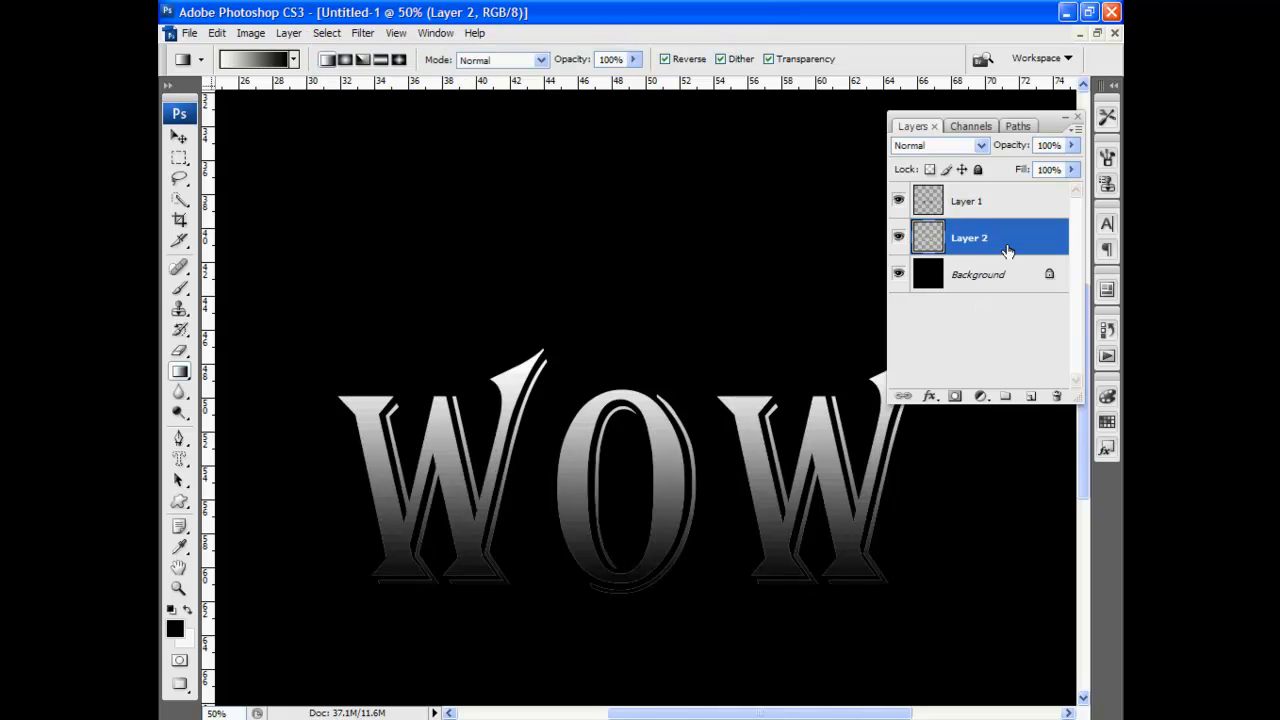
Step: Nudge the WOW gradient on Layer 2 a few pixels right and down to offset it behind Layer 1
{"action": "left_click", "coordinate": [179, 137]}
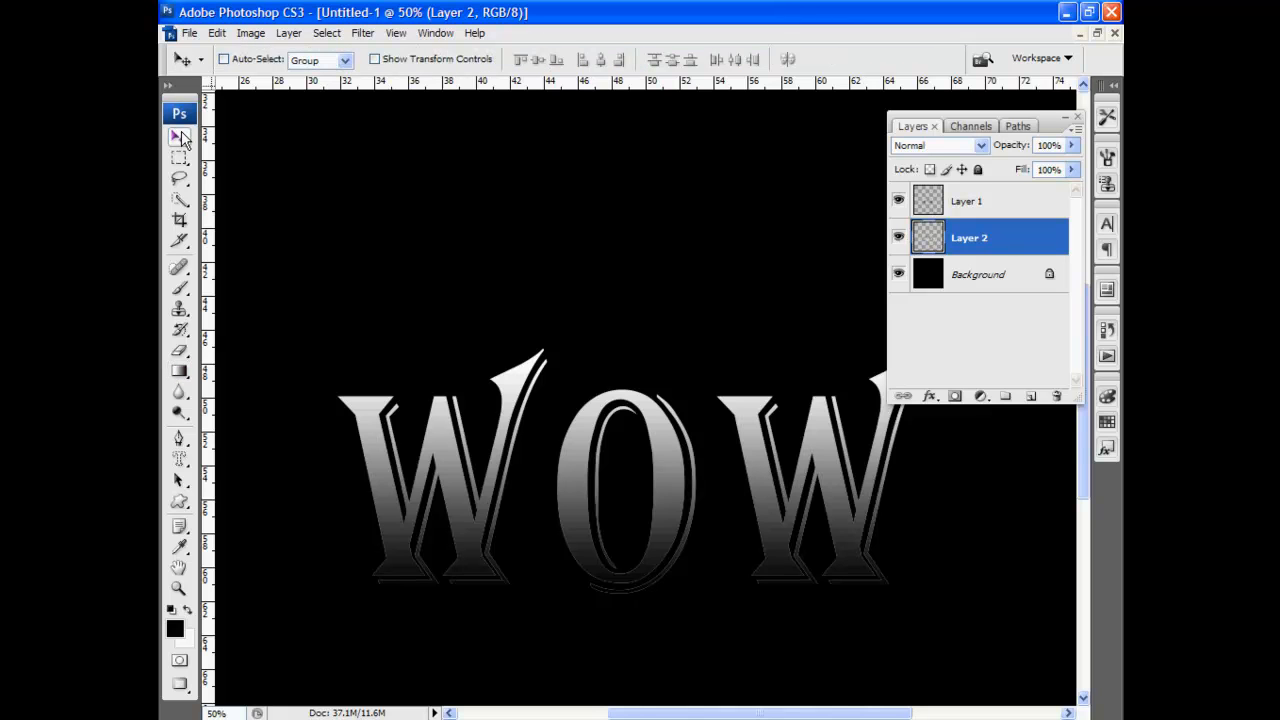
{"action": "key", "text": "Right"}
{"action": "key", "text": "Right"}
{"action": "key", "text": "Down"}
{"action": "key", "text": "Down"}
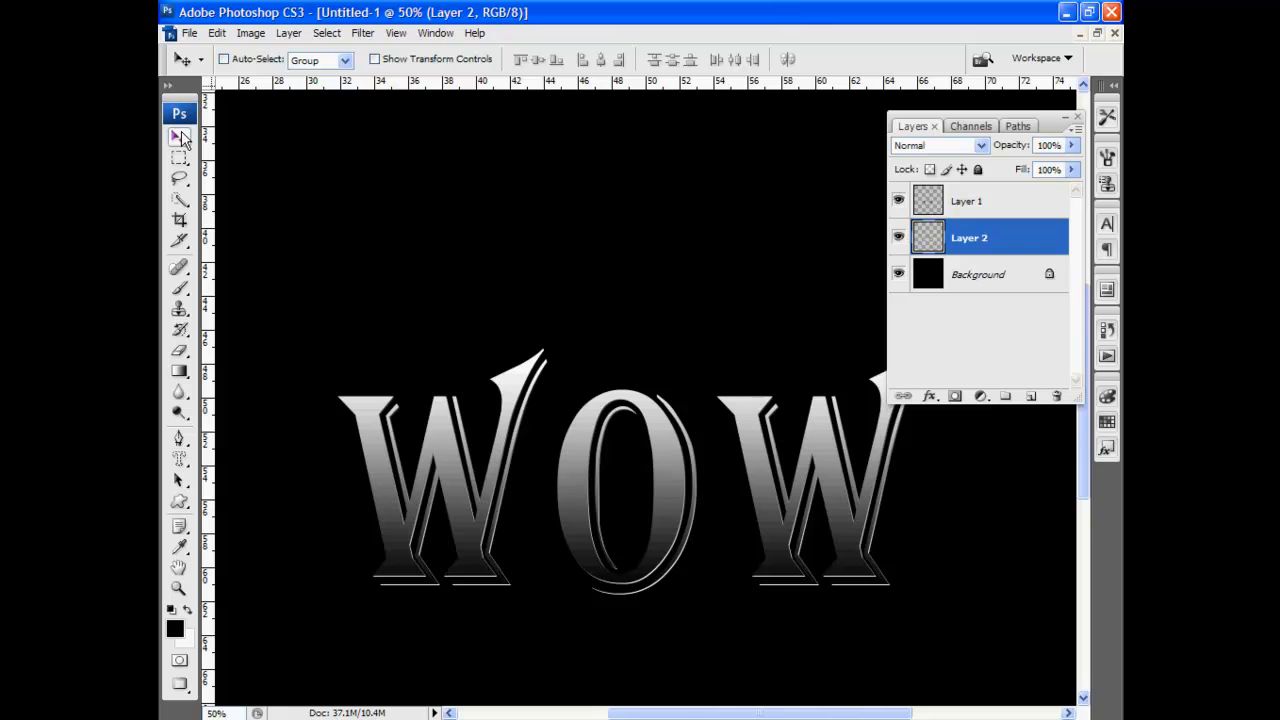
{"action": "key", "text": "Right"}
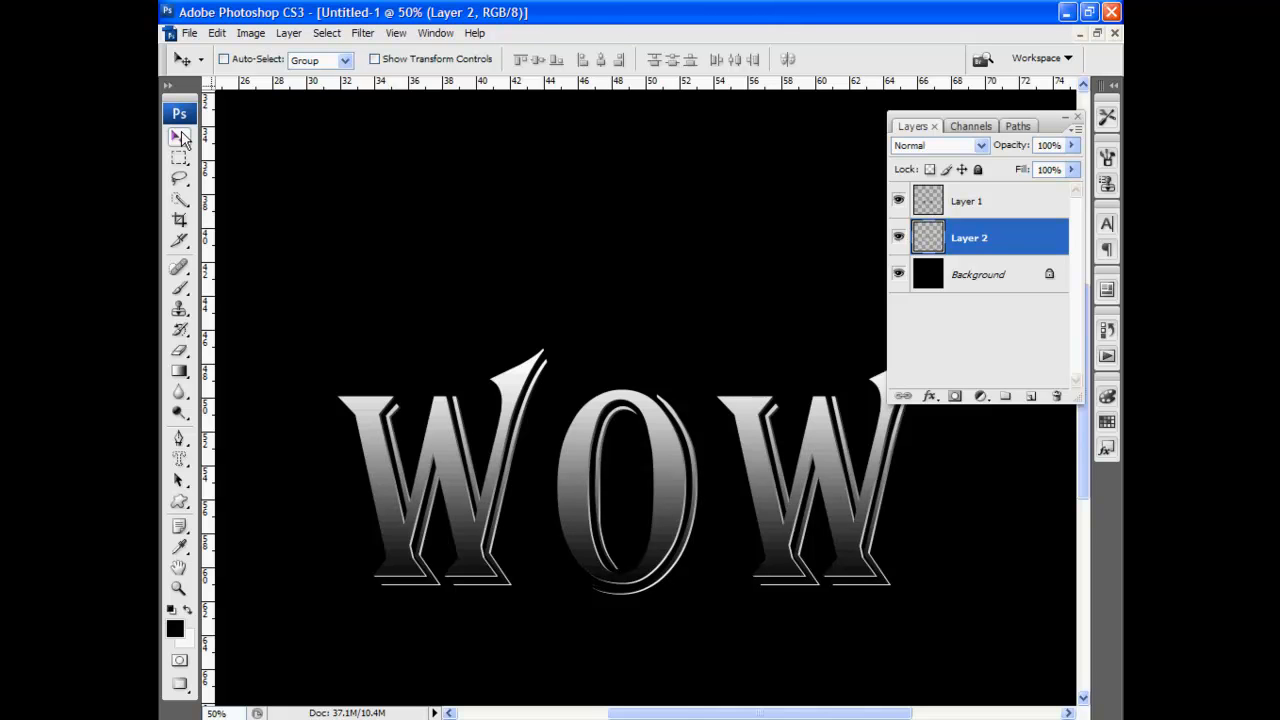
{"action": "key", "text": "Down"}
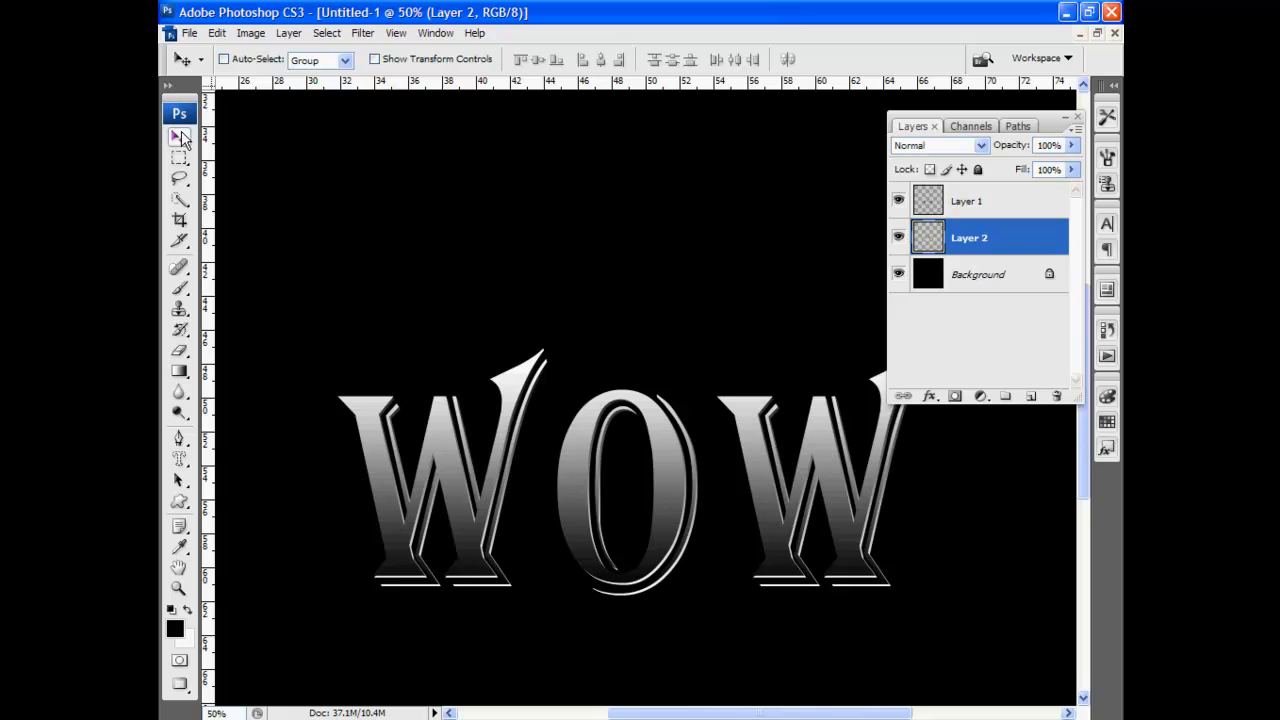
Step: Add a Bevel and Emboss style to Layer 1 with global light turned off and the altitude set to 25°
{"action": "left_click", "coordinate": [970, 201]}
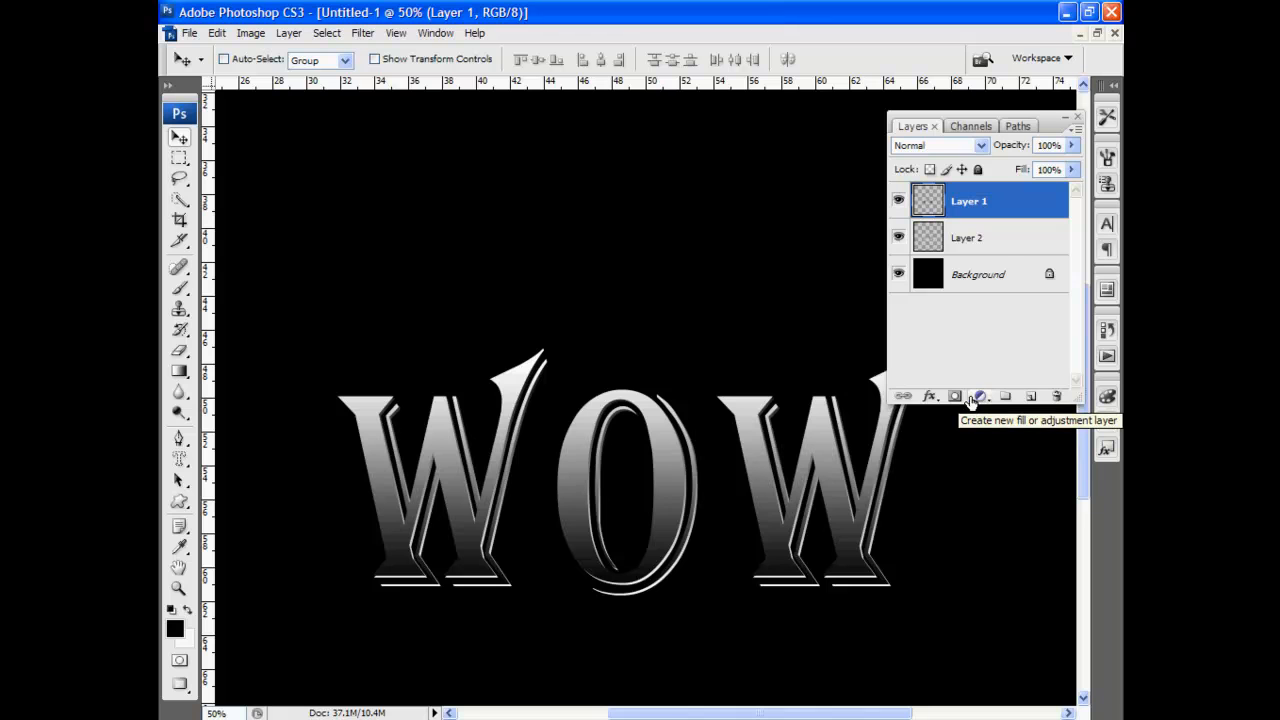
{"action": "left_click", "coordinate": [931, 397]}
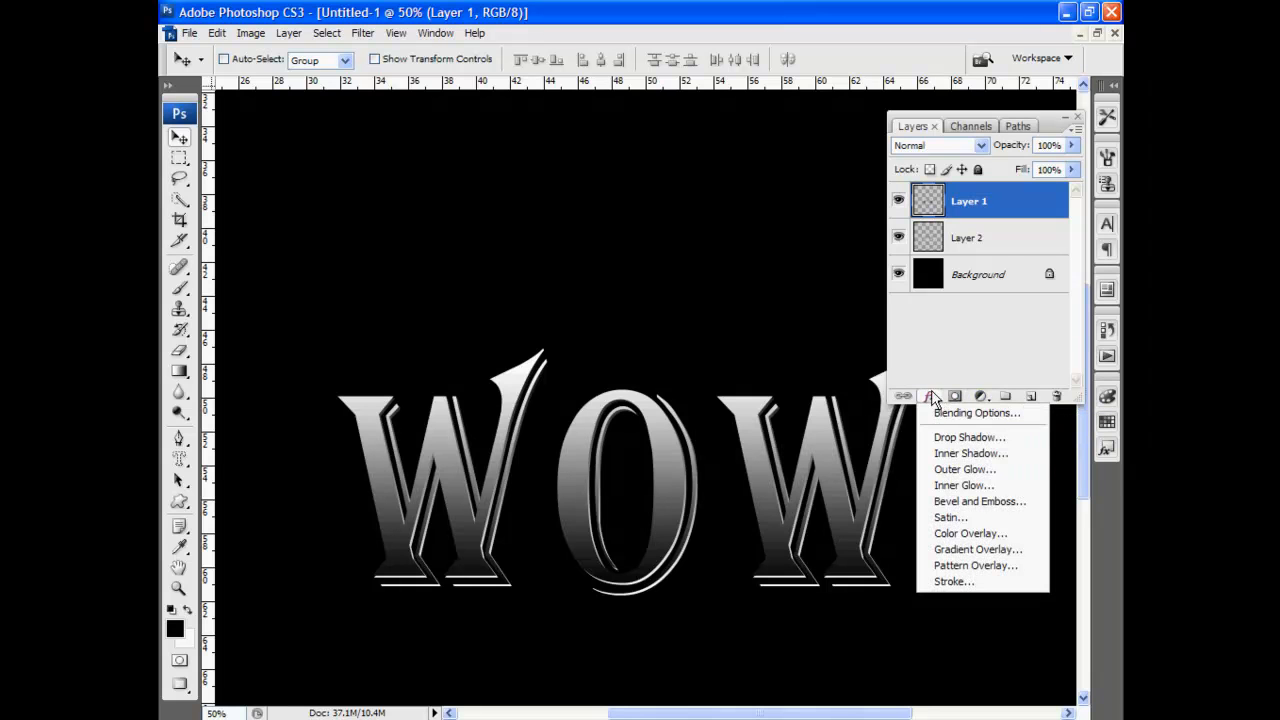
{"action": "left_click", "coordinate": [980, 501]}
{"action": "left_click_drag", "start_coordinate": [660, 83], "coordinate": [808, 41]}
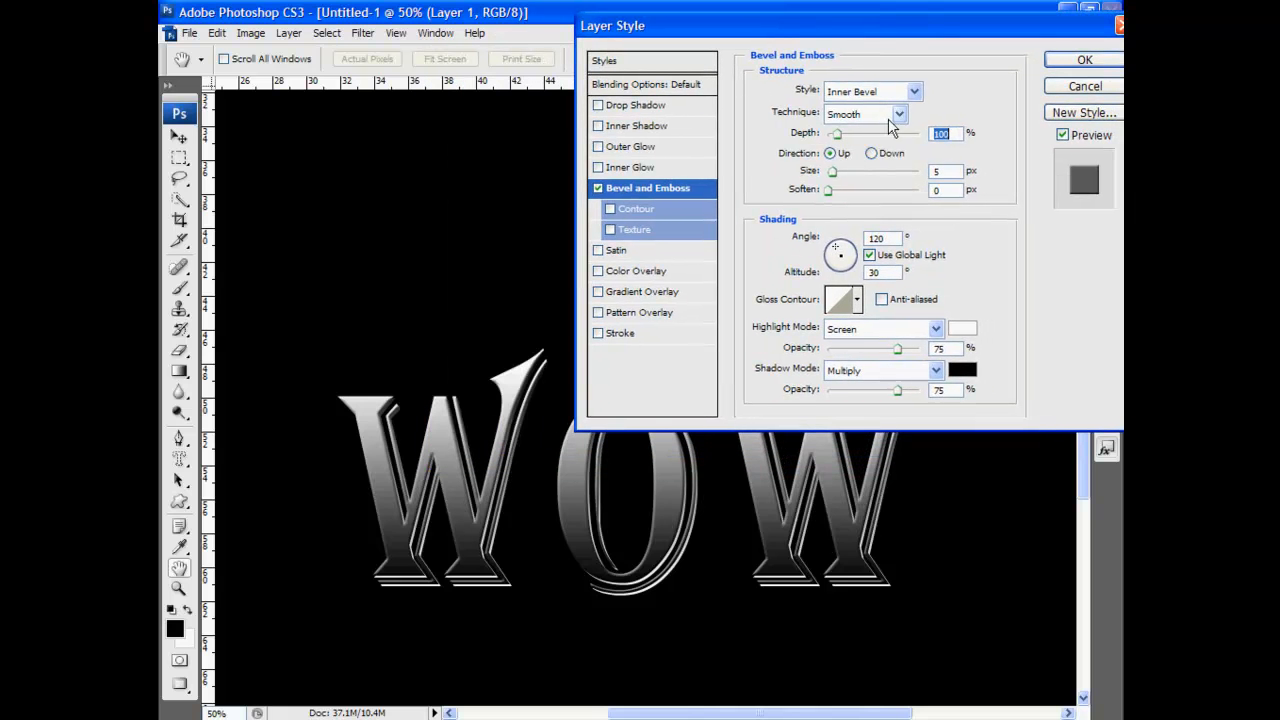
{"action": "left_click", "coordinate": [870, 256]}
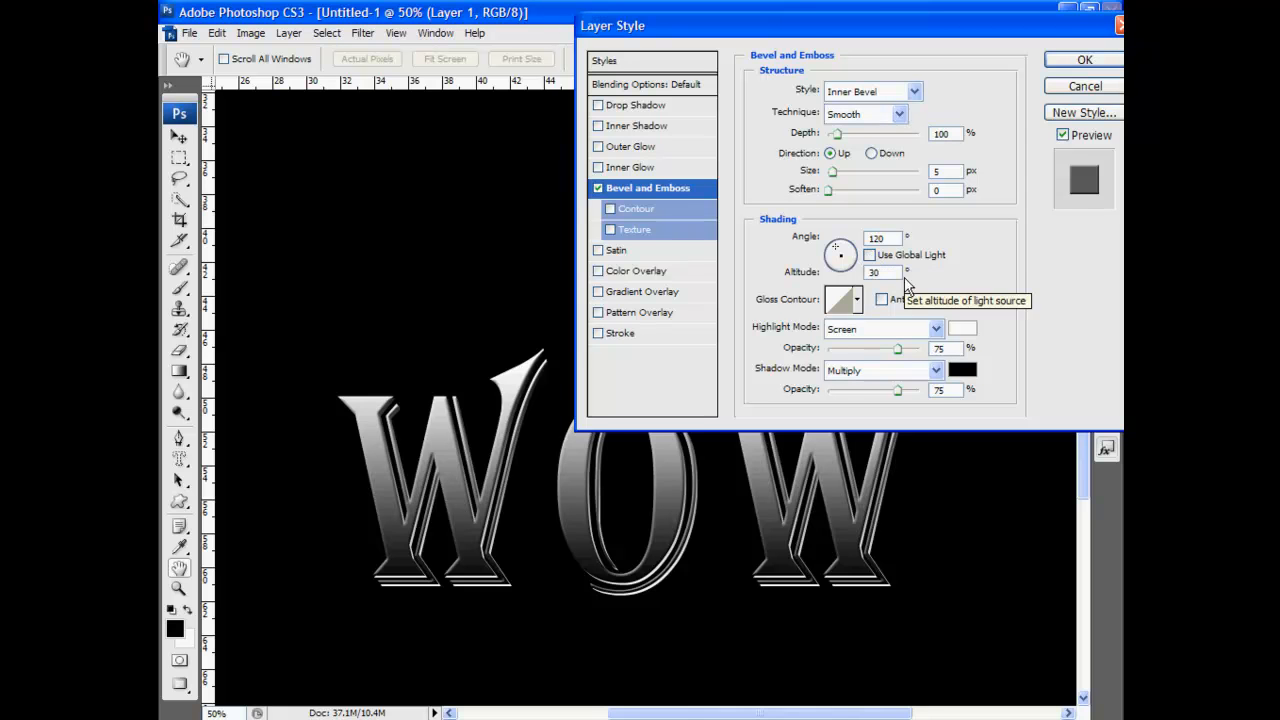
{"action": "double_click", "coordinate": [870, 272]}
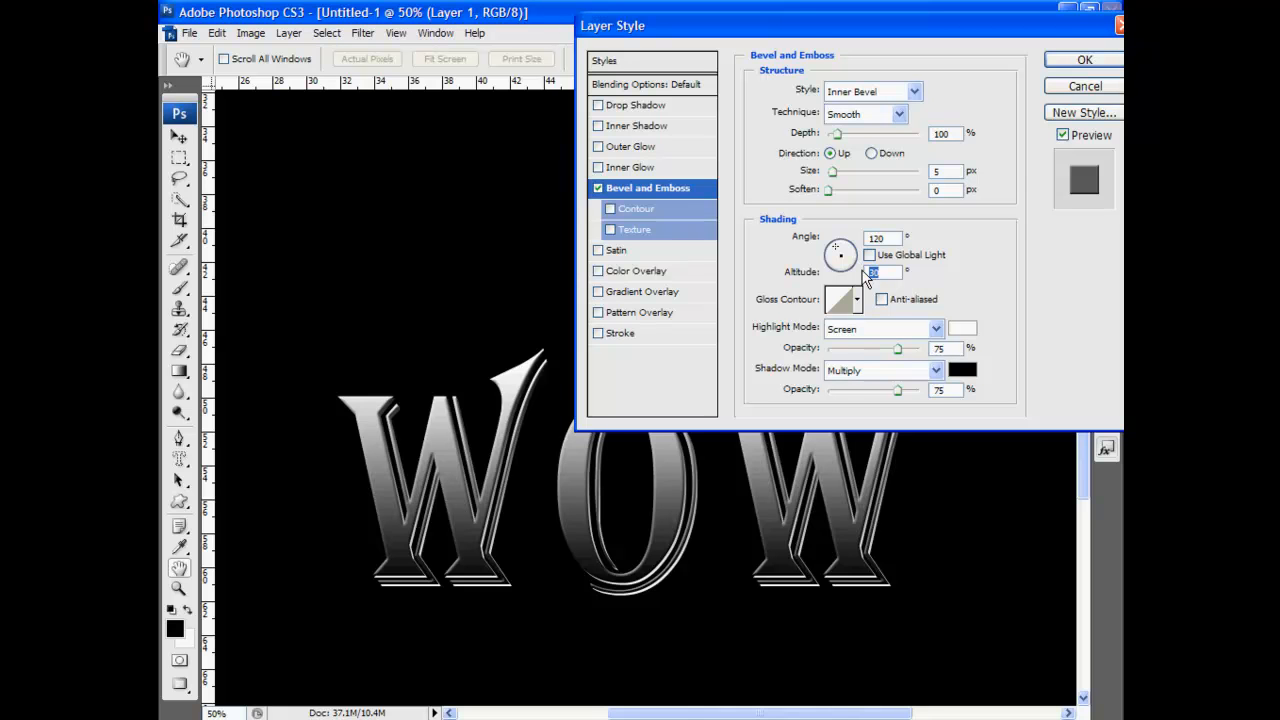
{"action": "type", "text": "25"}
Step: Set the bevel technique to Chisel Hard and its size to 35 px
{"action": "left_click", "coordinate": [900, 115]}
{"action": "left_click", "coordinate": [886, 148]}
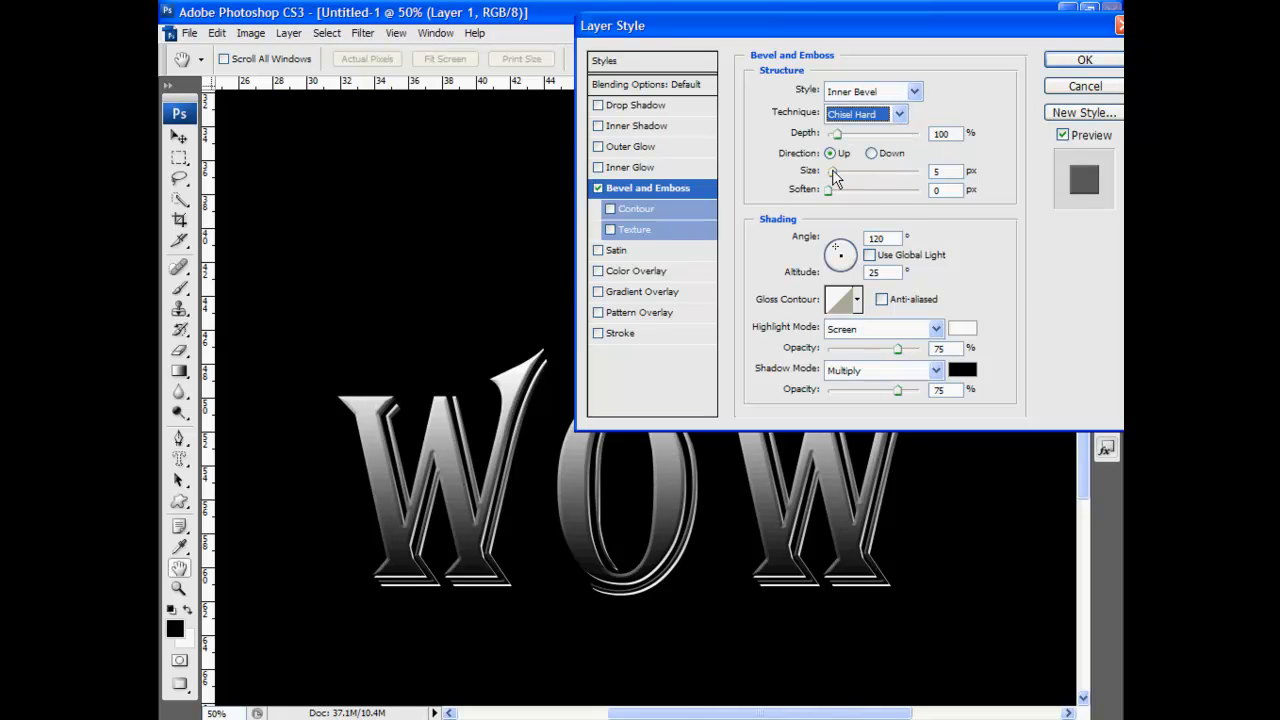
{"action": "left_click_drag", "start_coordinate": [834, 171], "coordinate": [846, 171]}
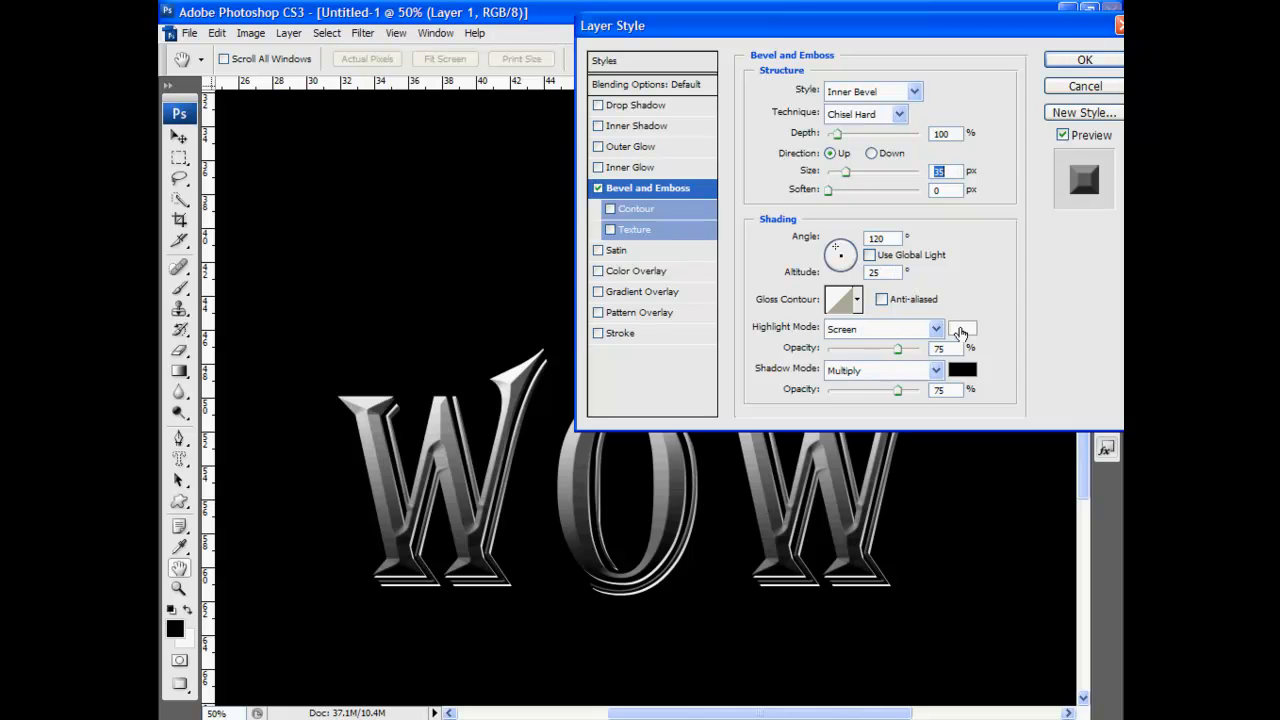
Step: Accept white as the bevel's highlight color and set its shadow color to brown #69360d
{"action": "left_click", "coordinate": [961, 328]}
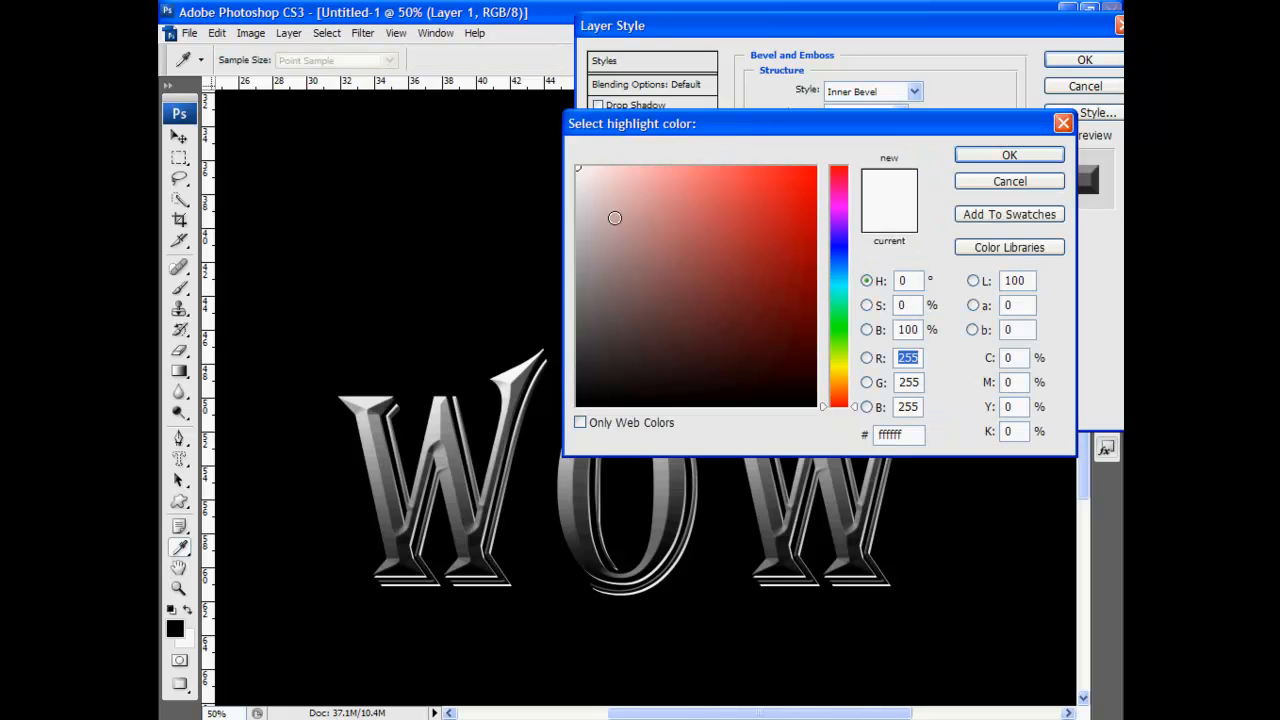
{"action": "left_click", "coordinate": [1005, 156]}
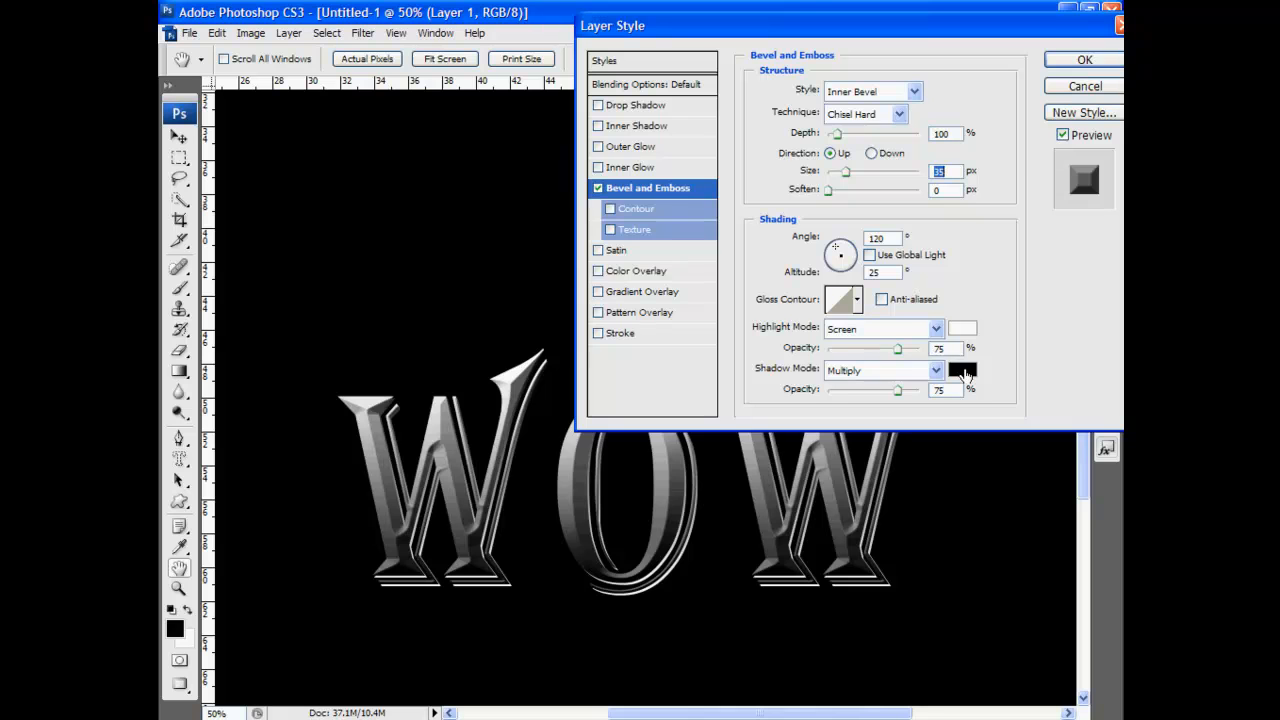
{"action": "left_click", "coordinate": [963, 371]}
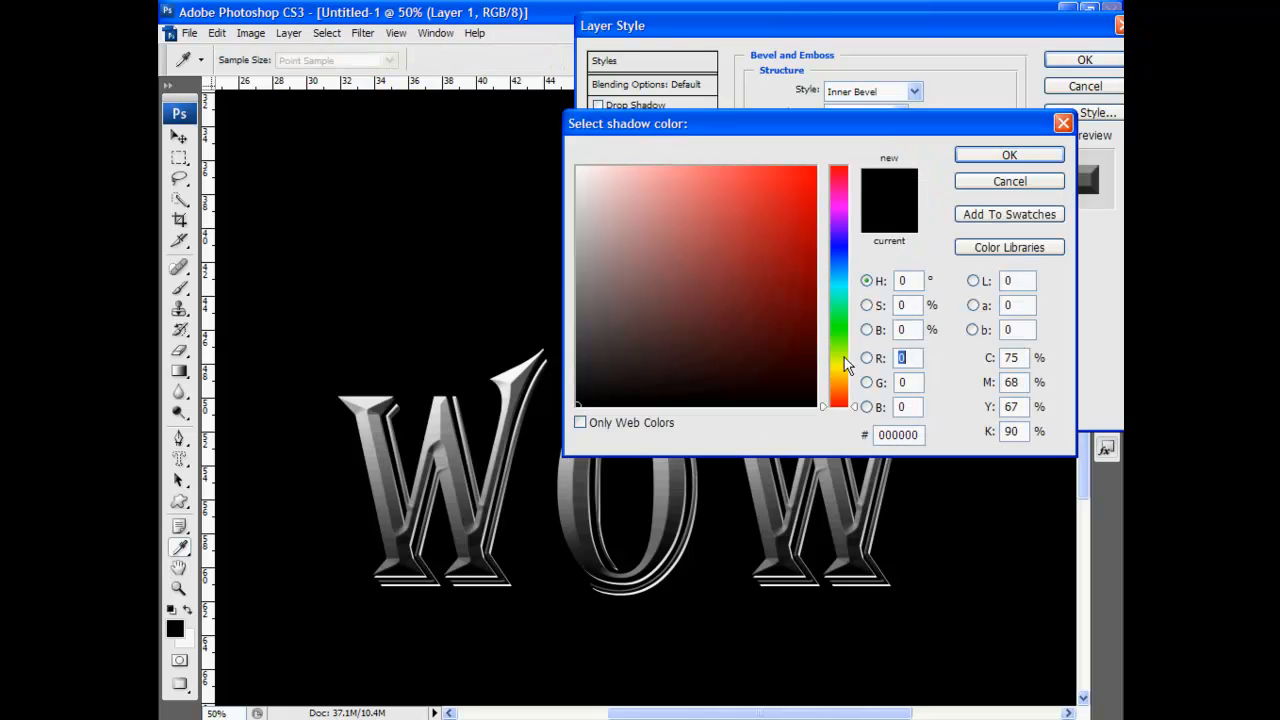
{"action": "left_click", "coordinate": [843, 266]}
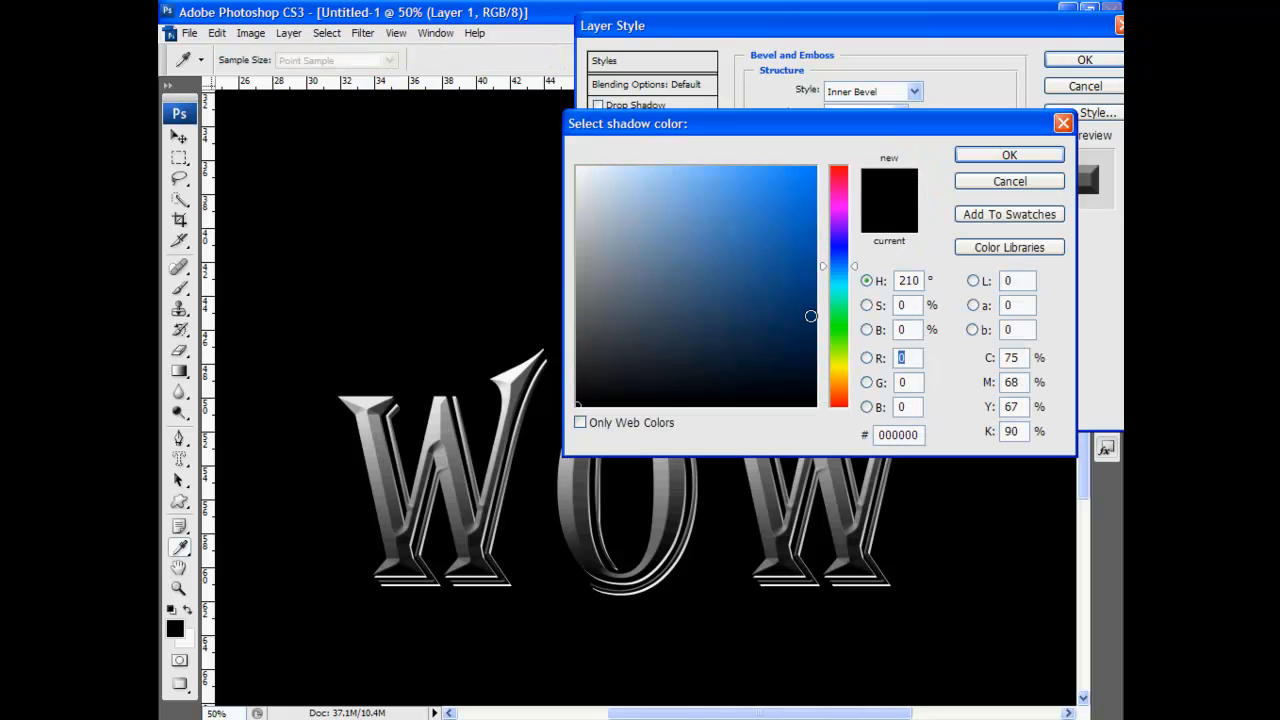
{"action": "left_click", "coordinate": [787, 307]}
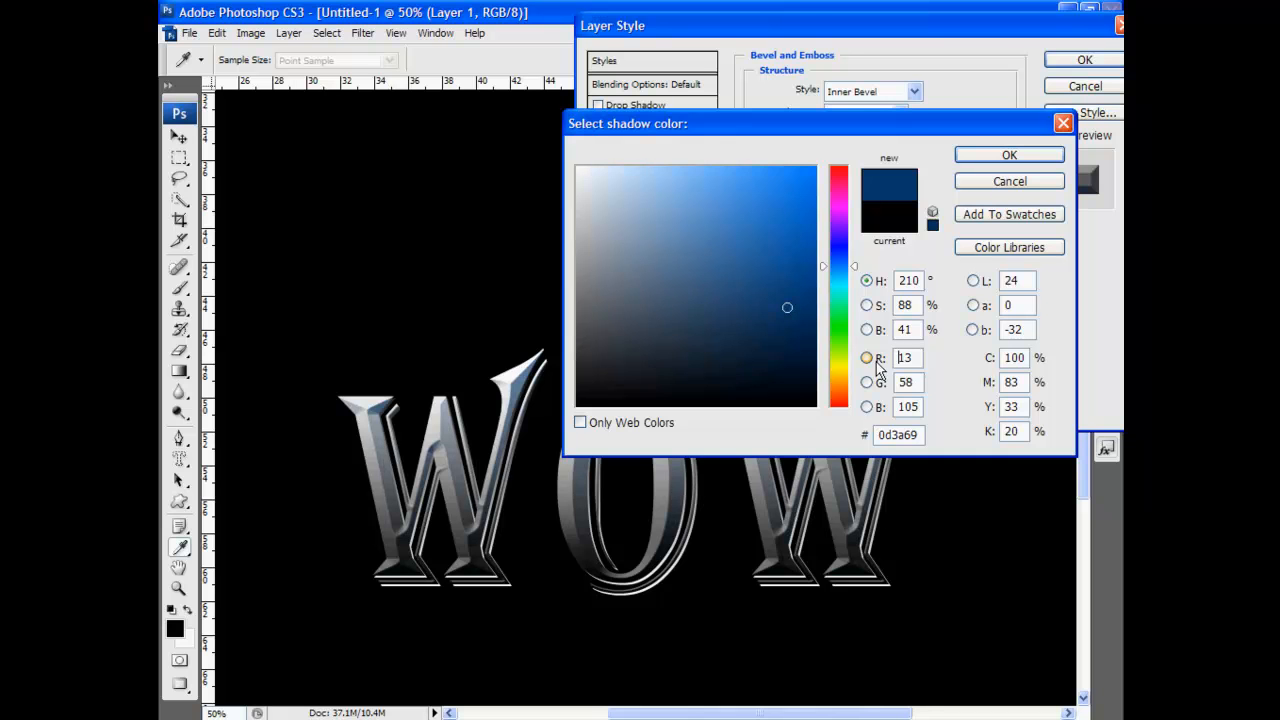
{"action": "left_click", "coordinate": [836, 285]}
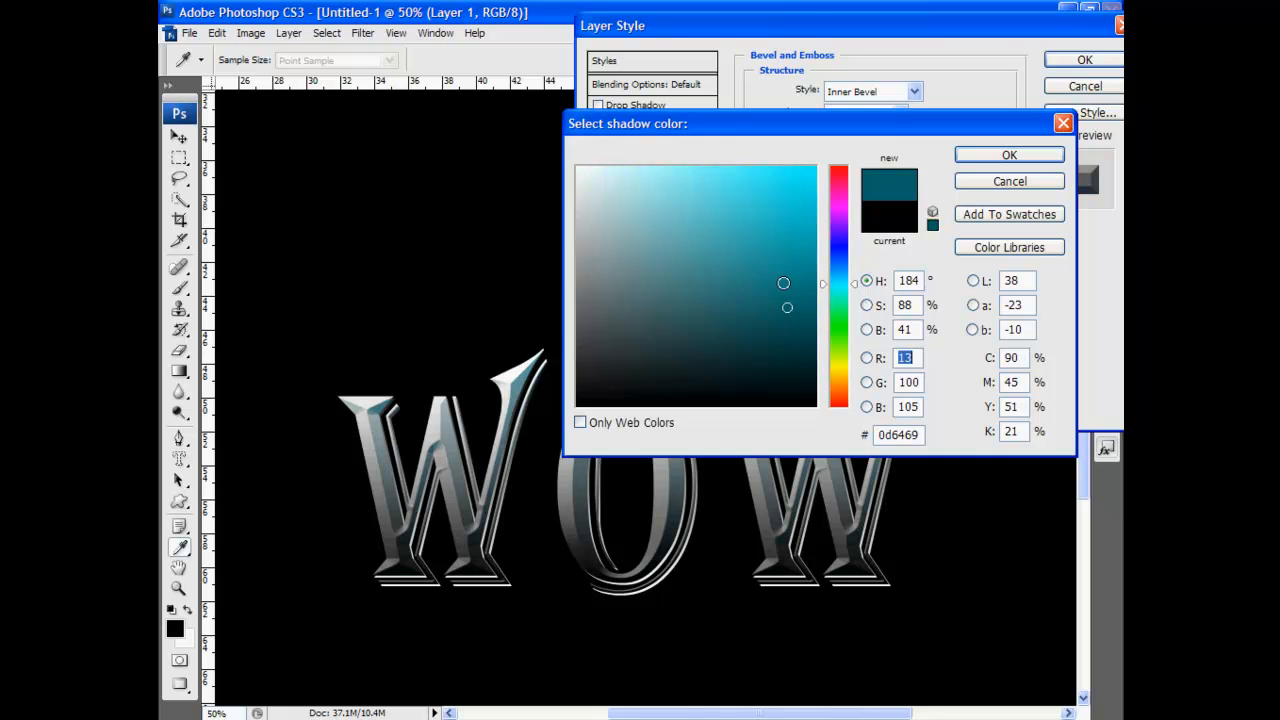
{"action": "left_click", "coordinate": [846, 389]}
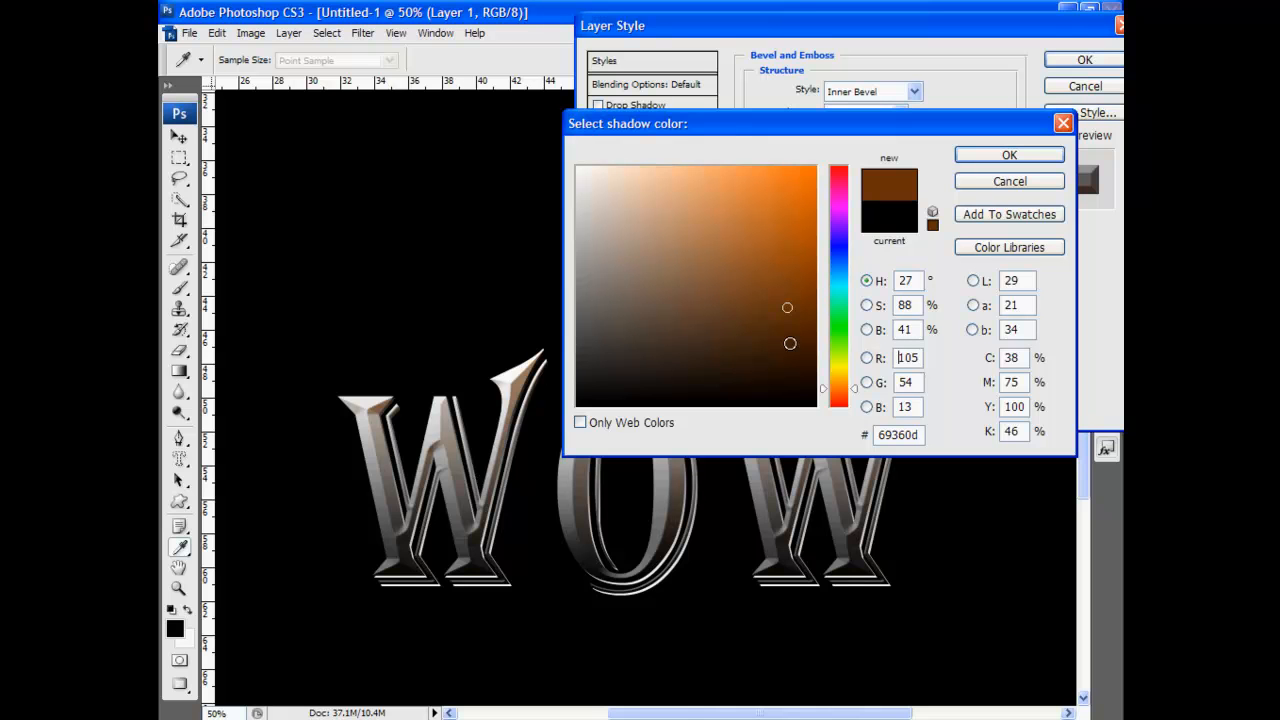
{"action": "left_click", "coordinate": [985, 155]}
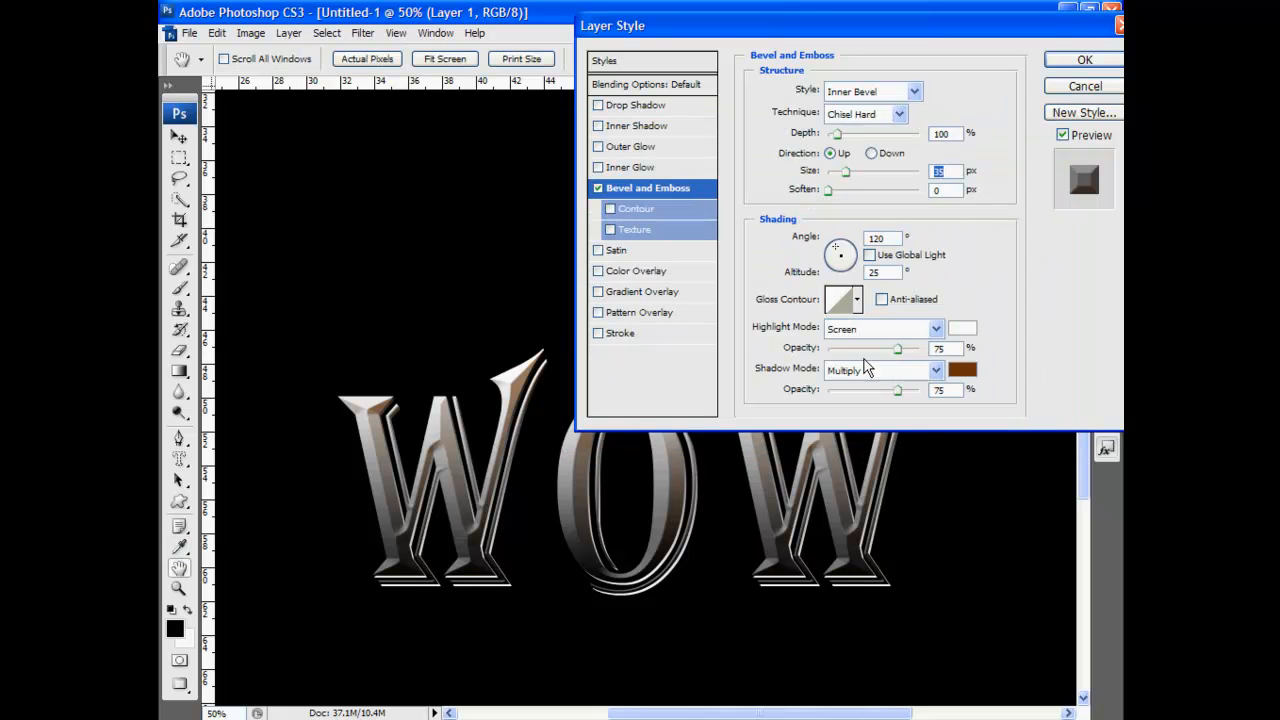
Step: Shape the bevel's gloss contour into a custom two-peaked curve, with the first peak at 20% input, 64% output and an end point at 86%, 74%
{"action": "left_click", "coordinate": [839, 311]}
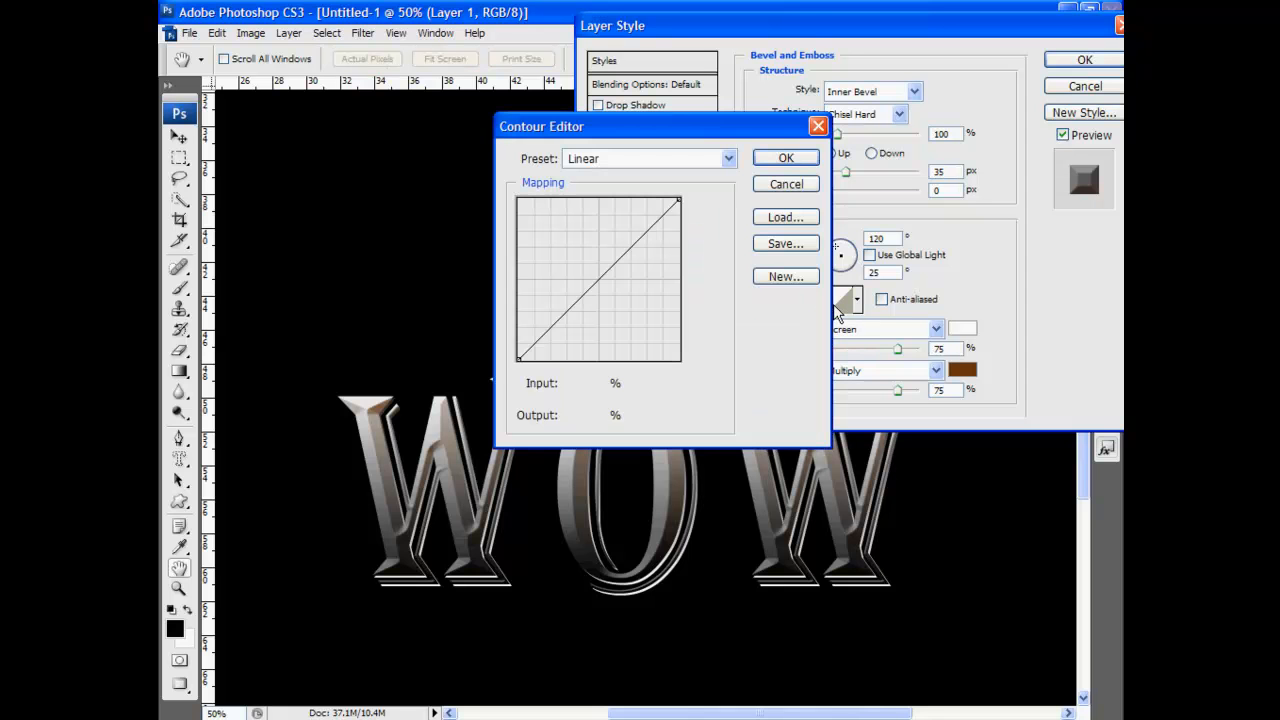
{"action": "left_click_drag", "start_coordinate": [636, 131], "coordinate": [895, 106]}
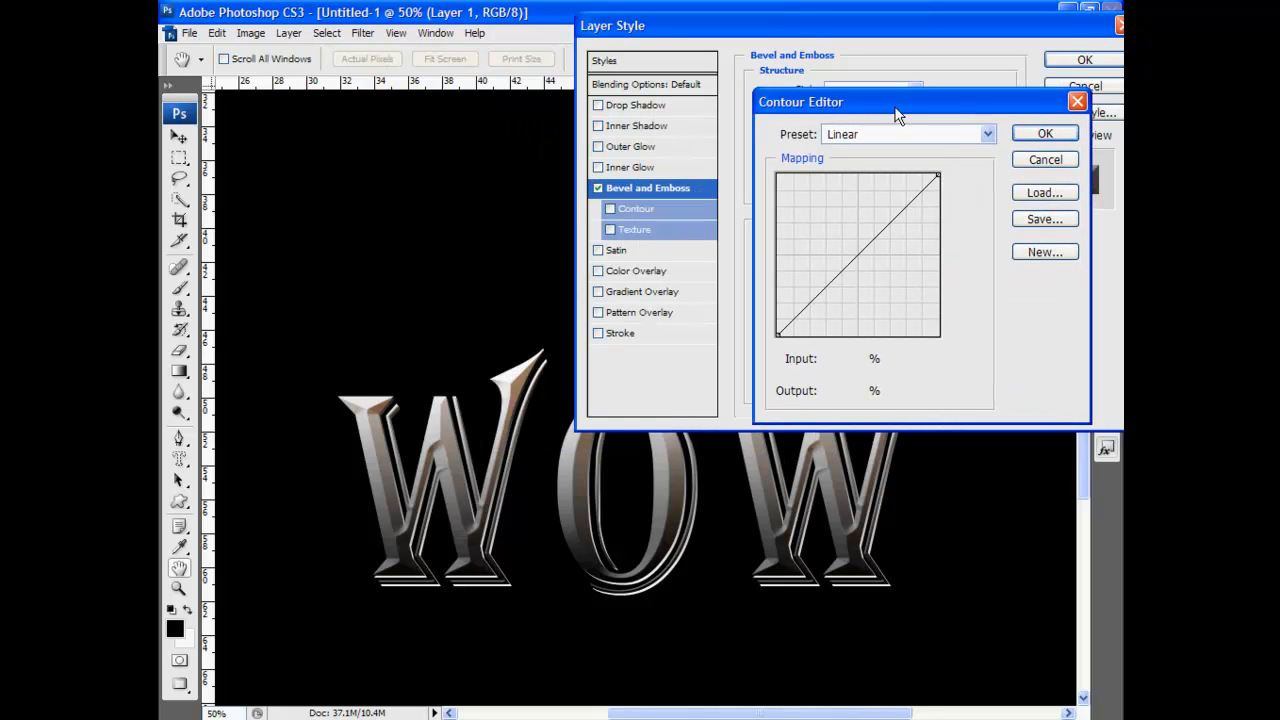
{"action": "left_click", "coordinate": [813, 288]}
{"action": "left_click_drag", "start_coordinate": [813, 288], "coordinate": [810, 236]}
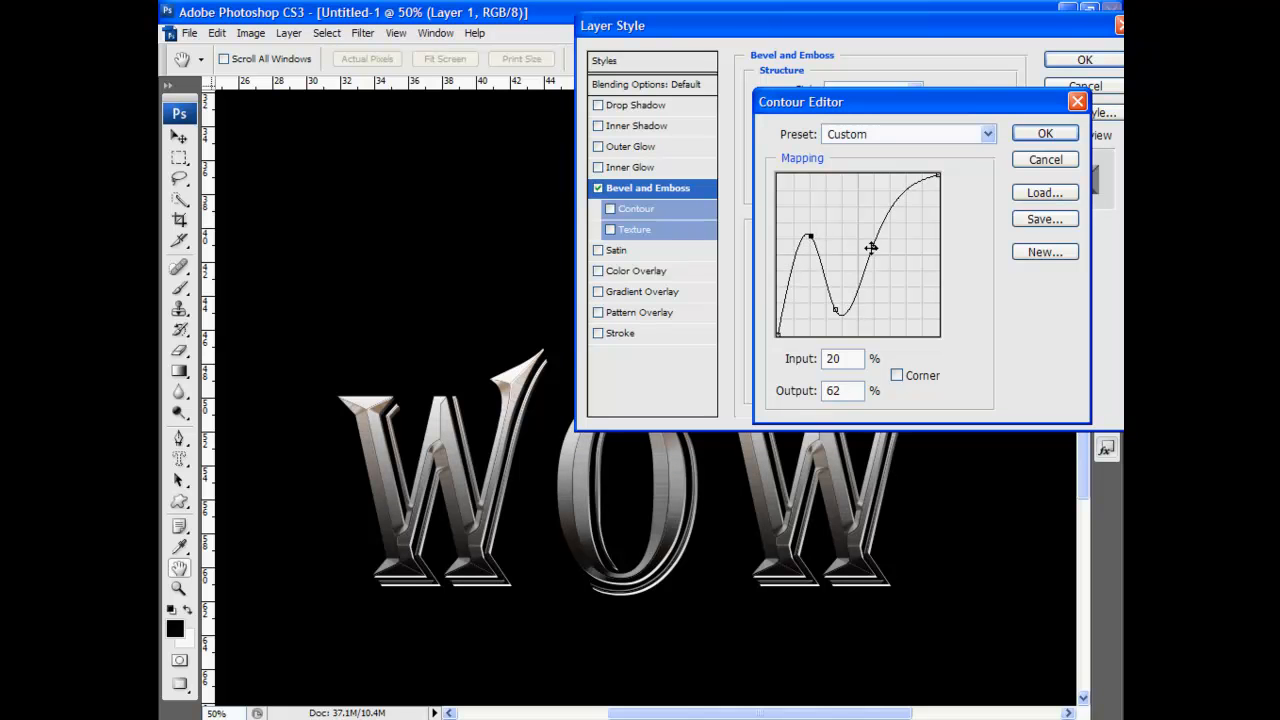
{"action": "left_click_drag", "start_coordinate": [900, 210], "coordinate": [900, 304]}
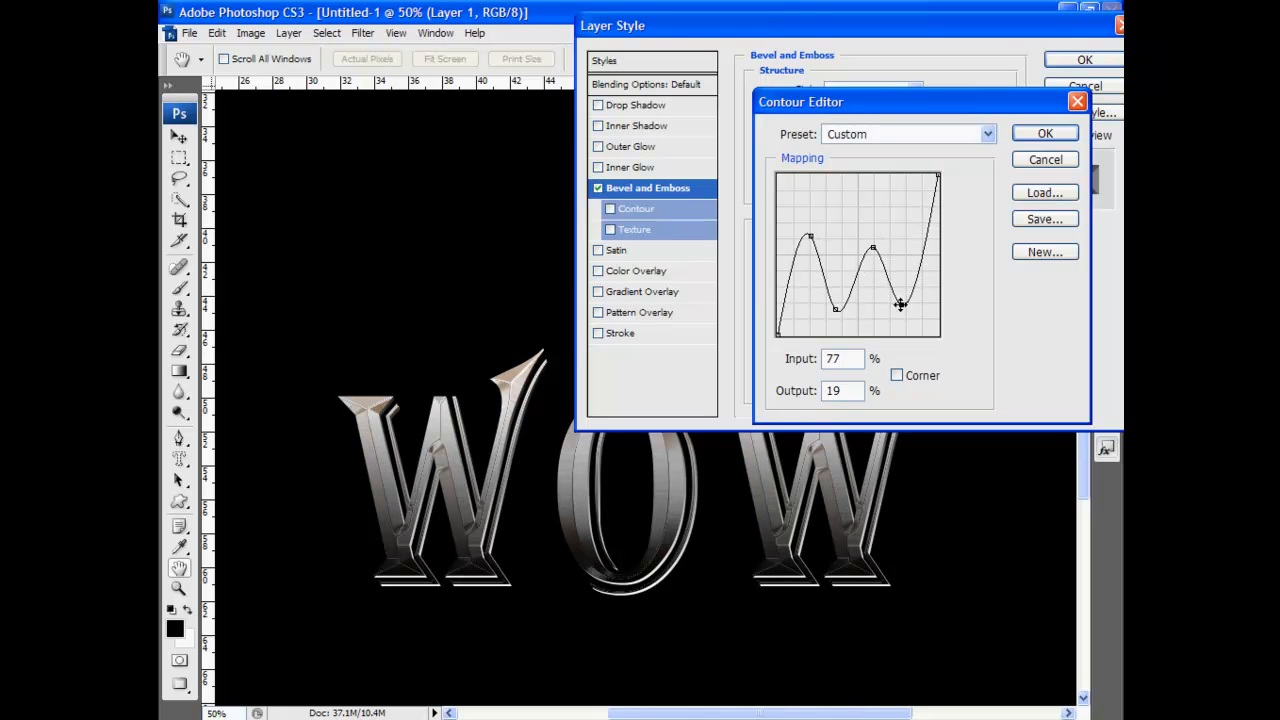
{"action": "left_click_drag", "start_coordinate": [873, 247], "coordinate": [810, 232]}
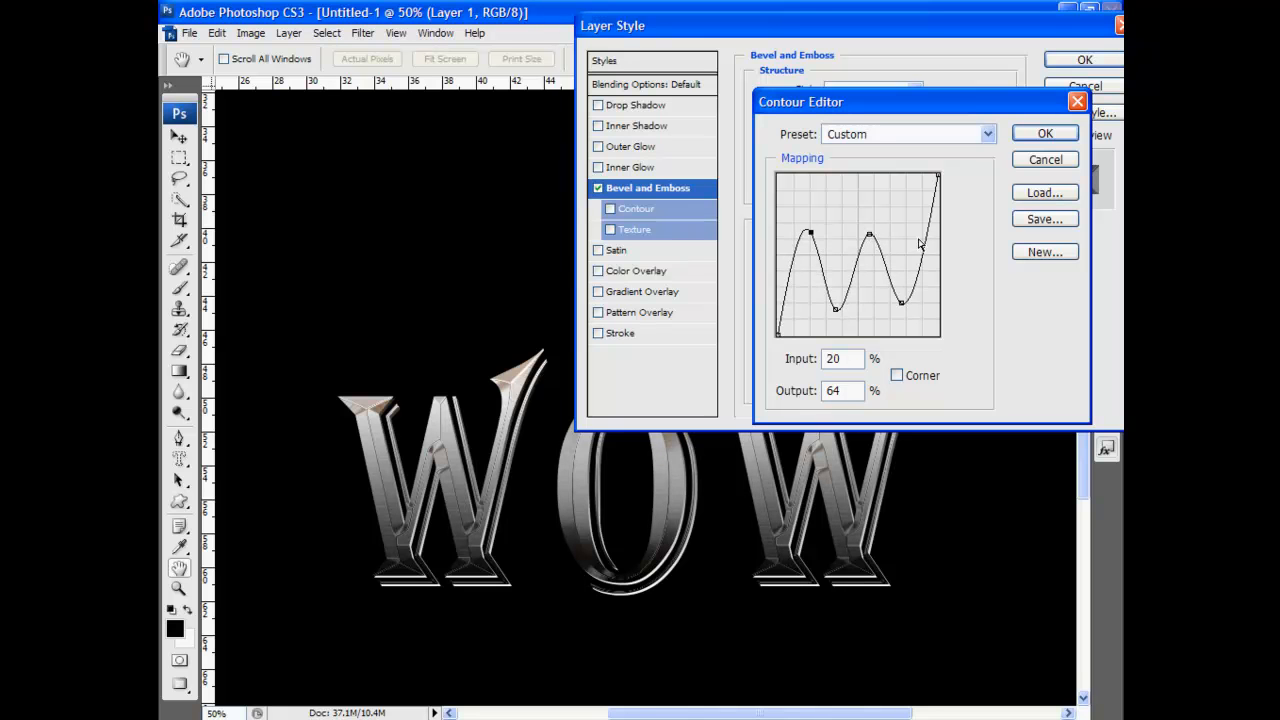
{"action": "mouse_move", "coordinate": [924, 205]}
{"action": "left_mouse_down"}
{"action": "mouse_move", "coordinate": [920, 227]}
{"action": "mouse_move", "coordinate": [915, 216]}
{"action": "left_mouse_up"}
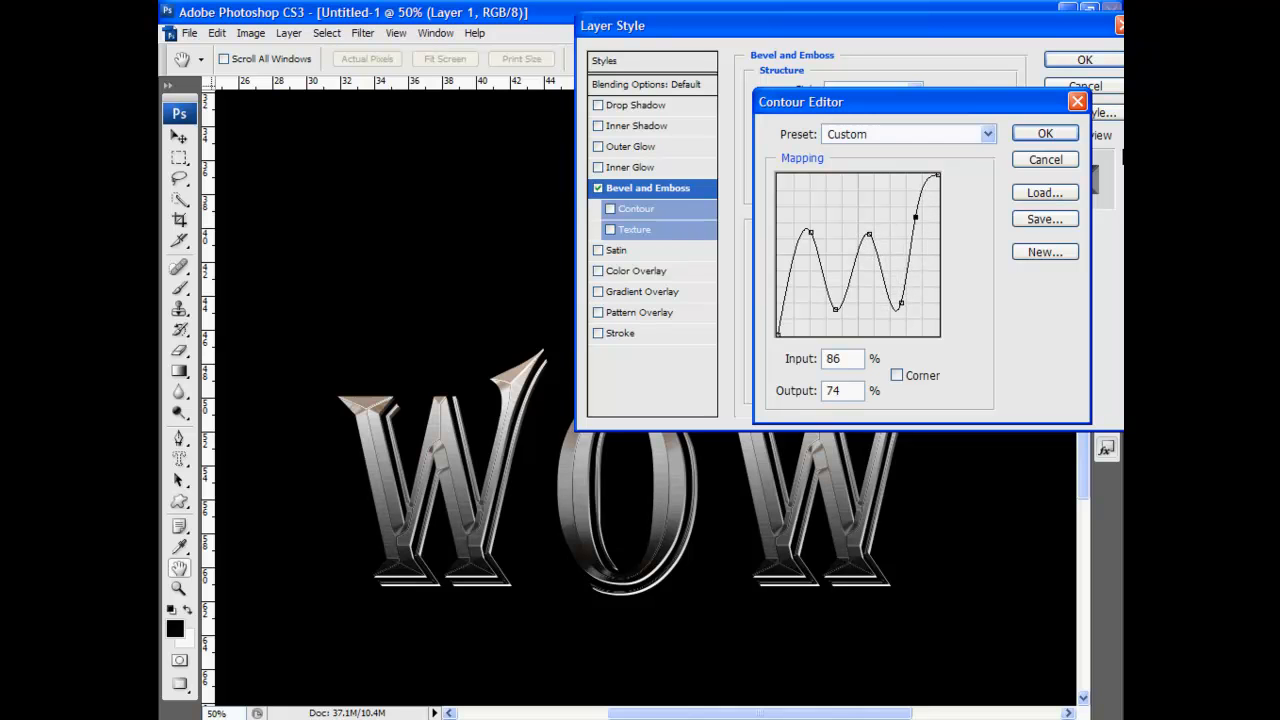
{"action": "left_click", "coordinate": [1045, 133]}
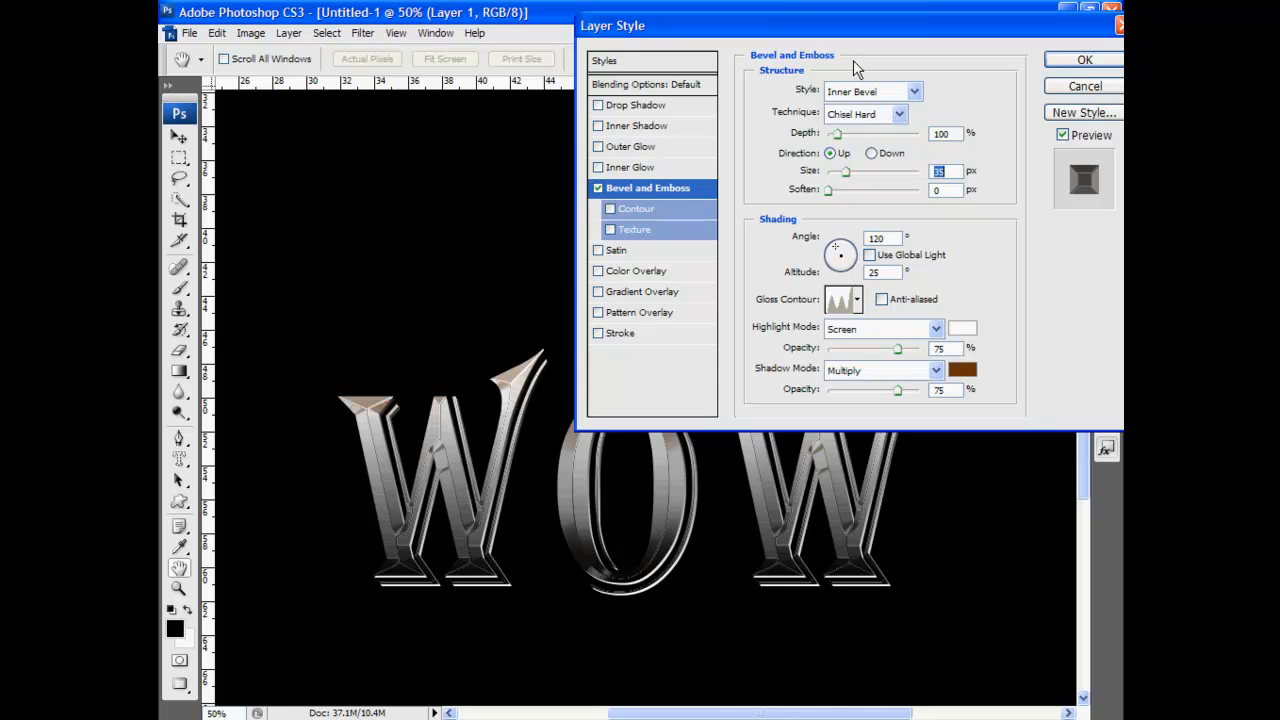
Step: Enable the bevel's Contour with anti-aliasing, reduce its range to 37%, and apply the layer style
{"action": "left_click", "coordinate": [625, 208]}
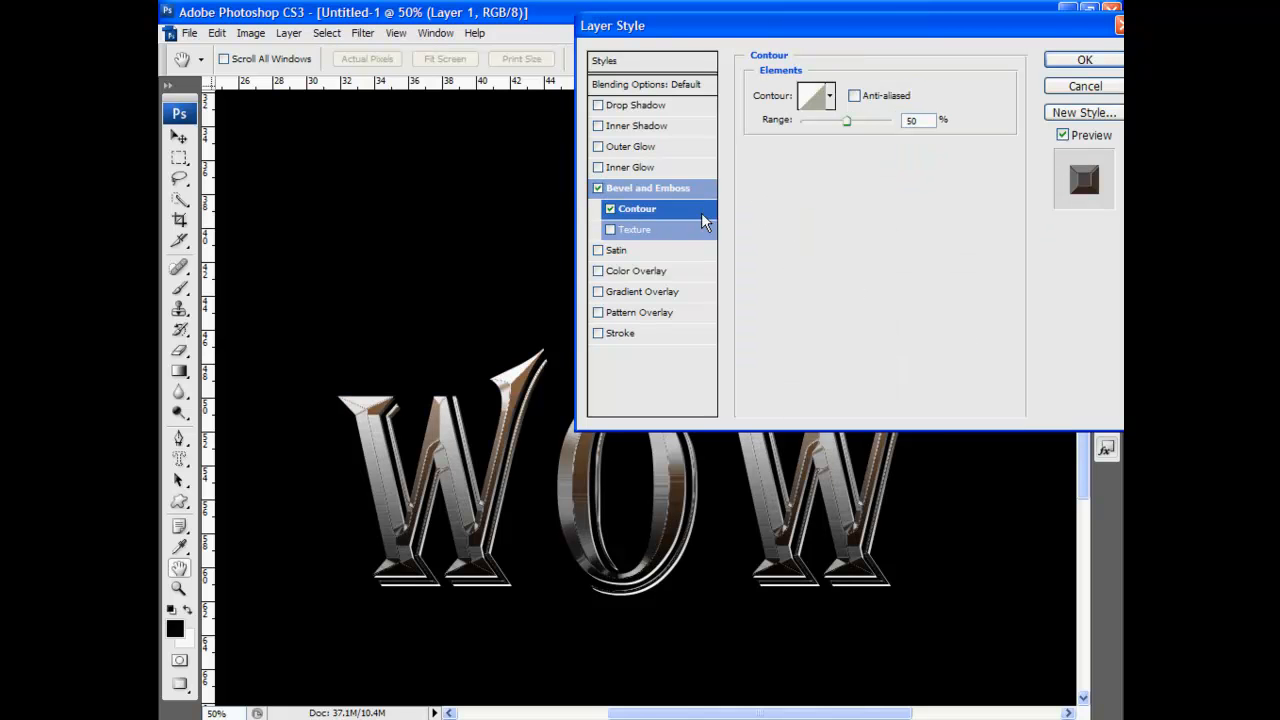
{"action": "left_click", "coordinate": [853, 95]}
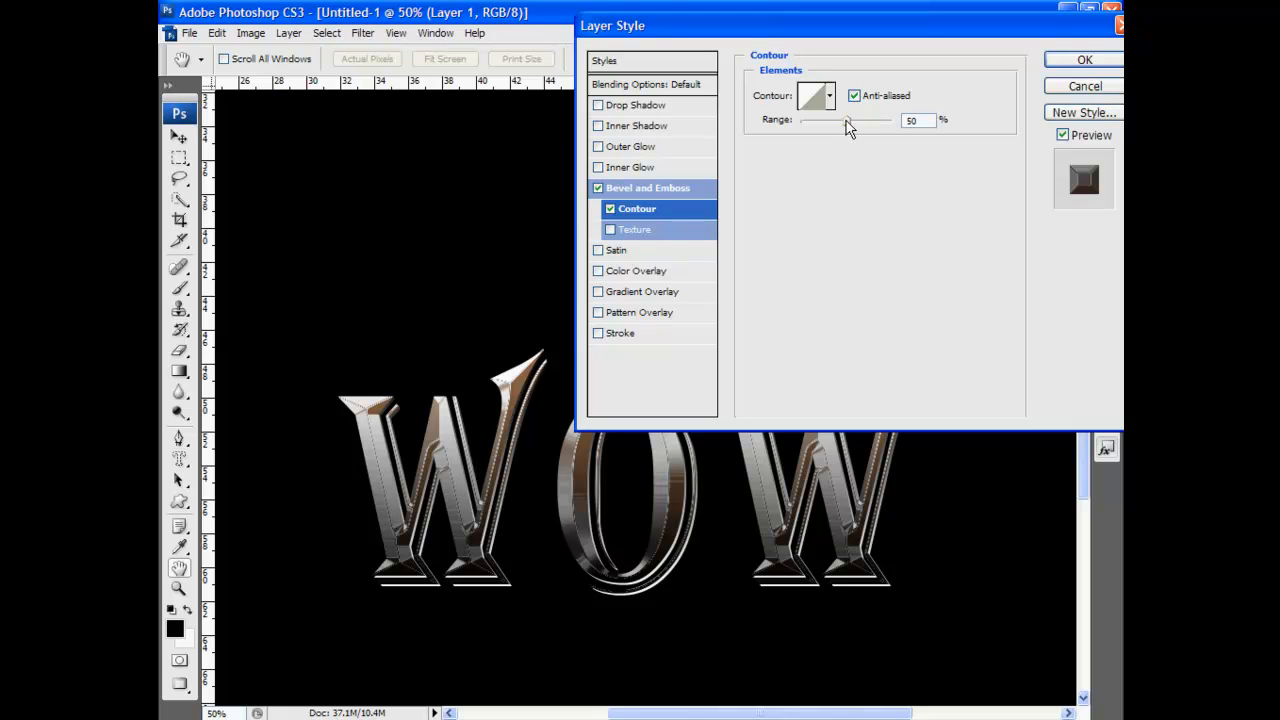
{"action": "mouse_move", "coordinate": [848, 127]}
{"action": "left_mouse_down"}
{"action": "mouse_move", "coordinate": [826, 128]}
{"action": "mouse_move", "coordinate": [837, 127]}
{"action": "left_mouse_up"}
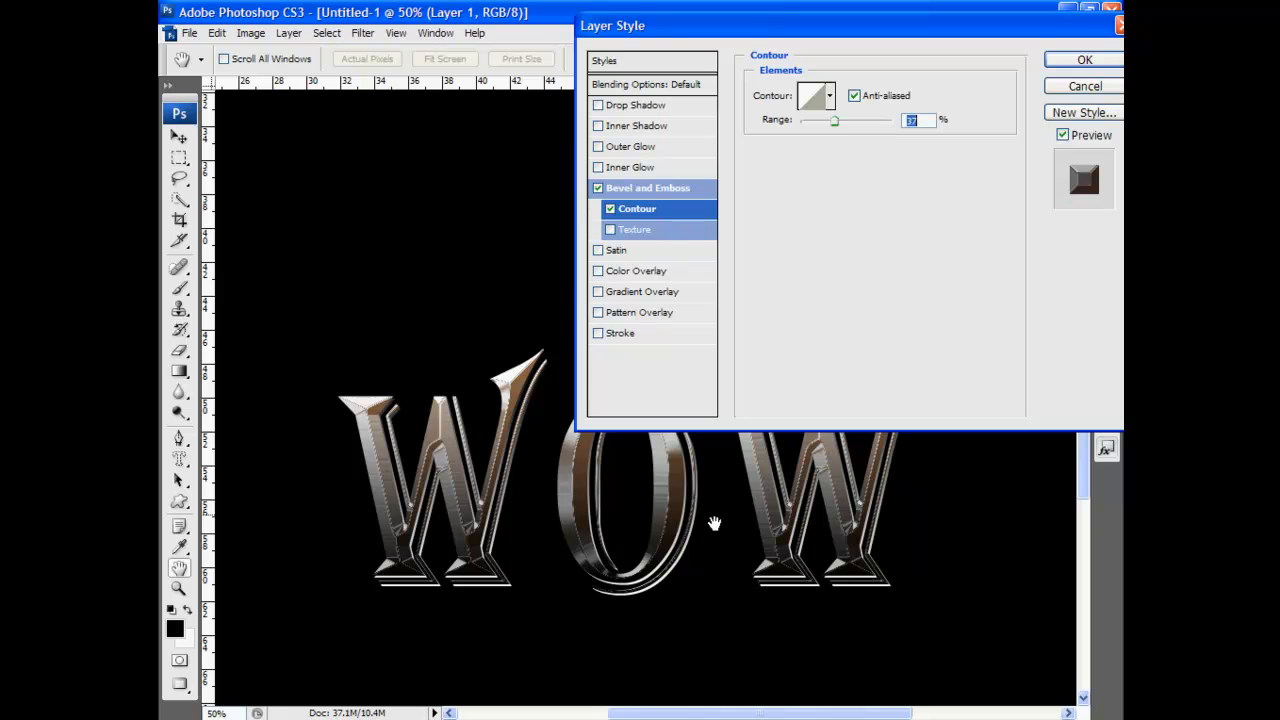
{"action": "left_click", "coordinate": [1085, 61]}
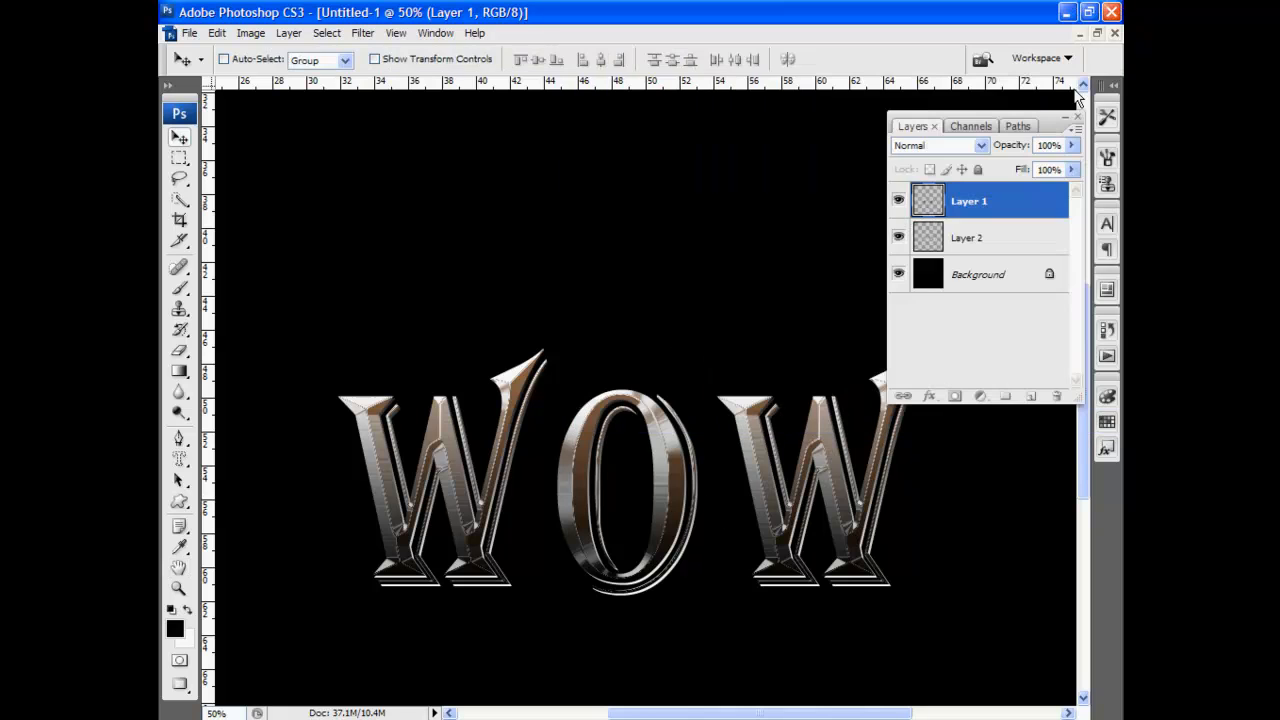
{"action": "key", "text": "ctrl+plus"}
{"action": "key", "text": "ctrl+plus"}
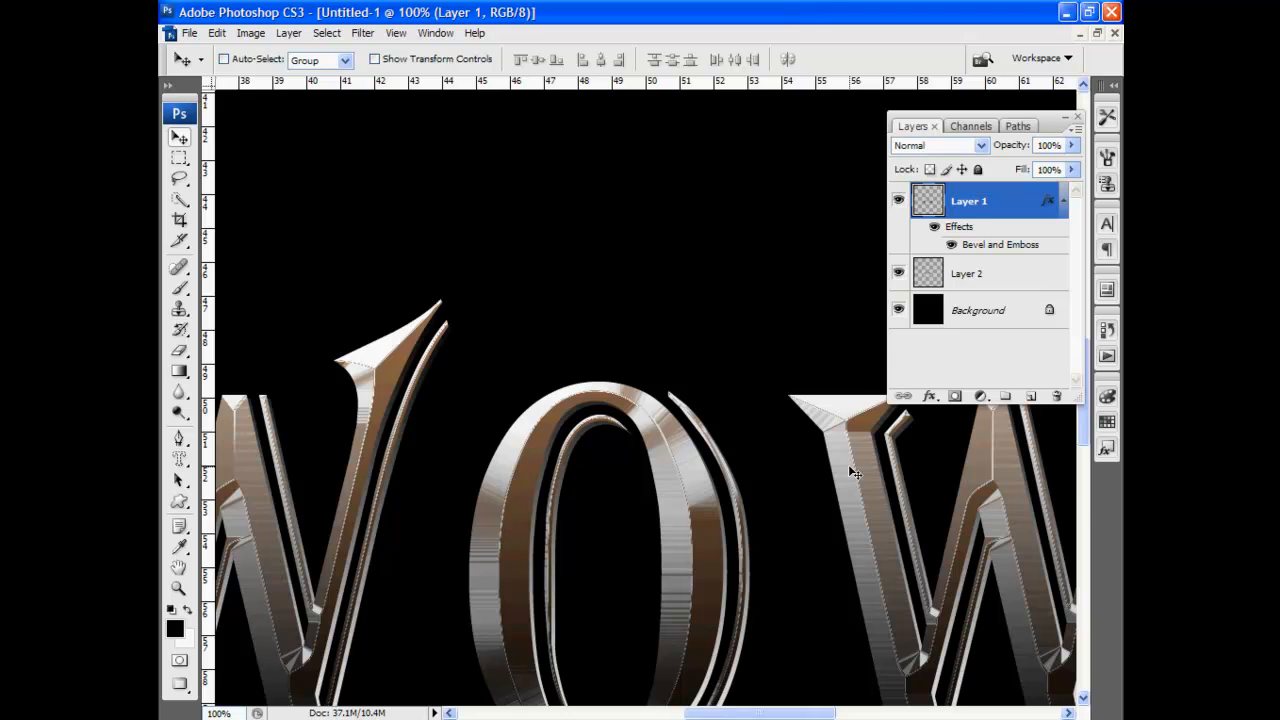
{"action": "key", "text": "ctrl+minus"}
{"action": "key", "text": "ctrl+minus"}
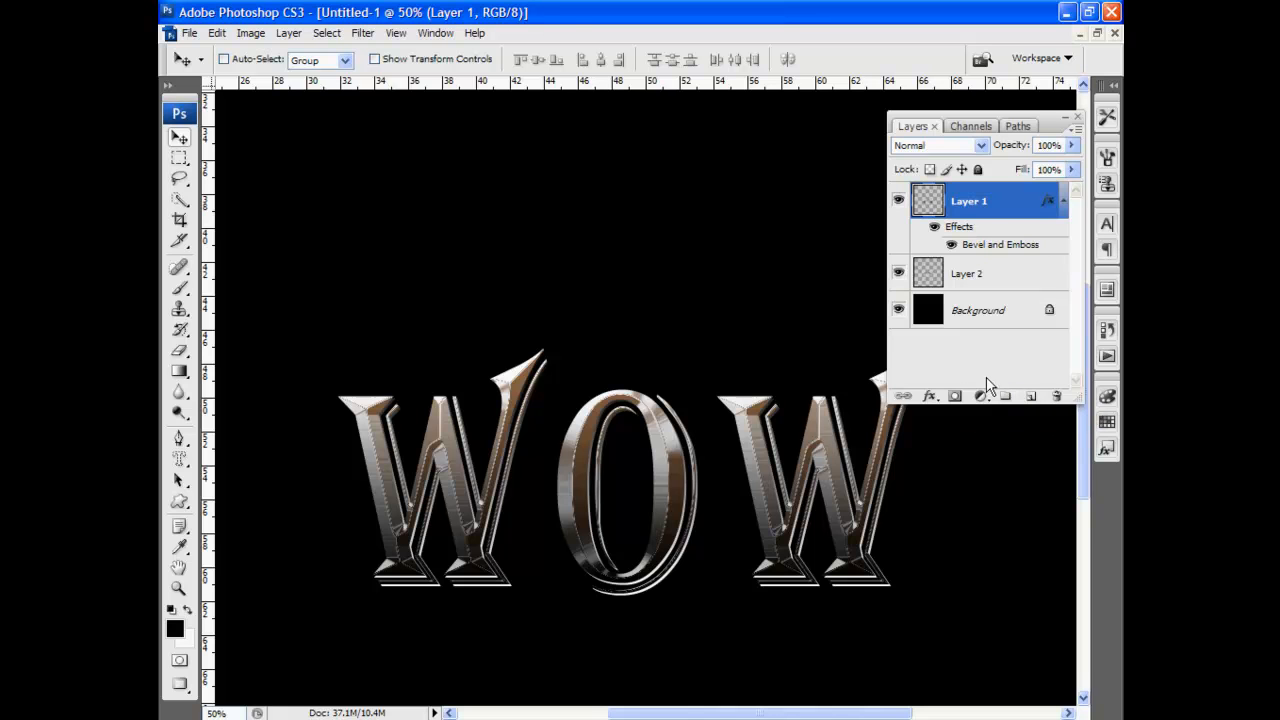
Step: Save Layer 1's bevel effects as a new style preset under the default name, including the layer effects
{"action": "double_click", "coordinate": [978, 236]}
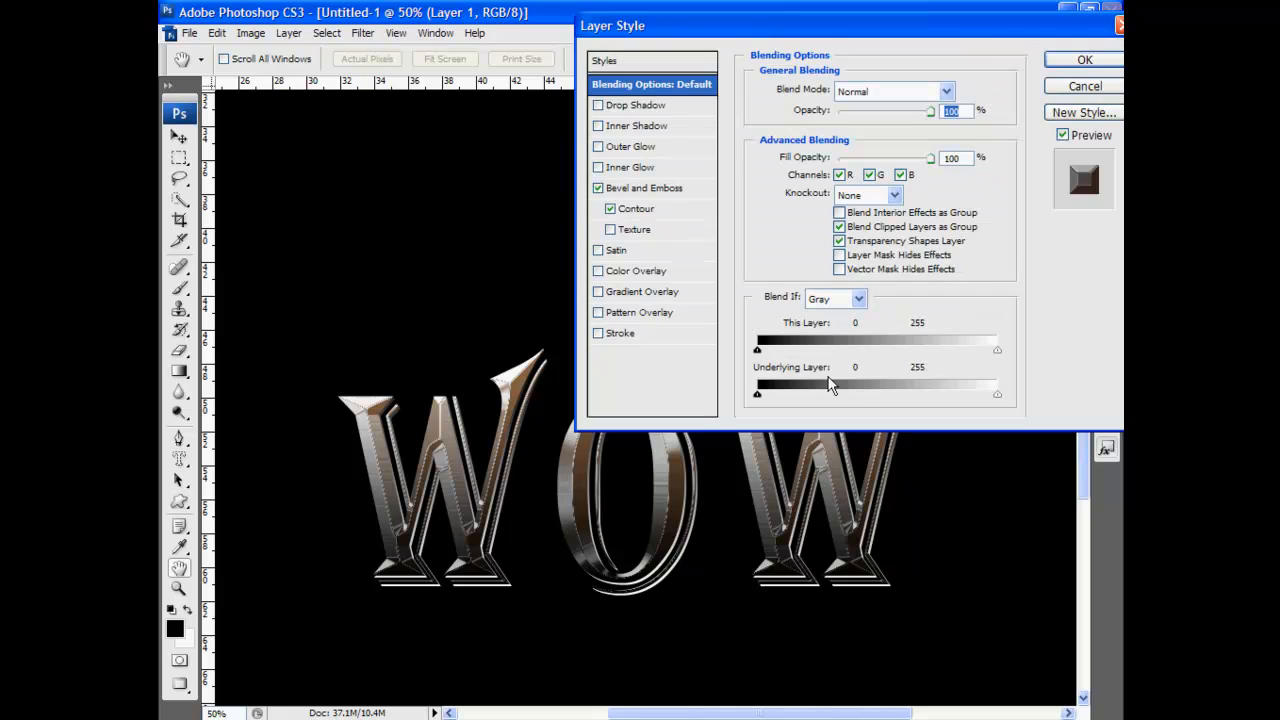
{"action": "left_click_drag", "start_coordinate": [1062, 22], "coordinate": [968, 59]}
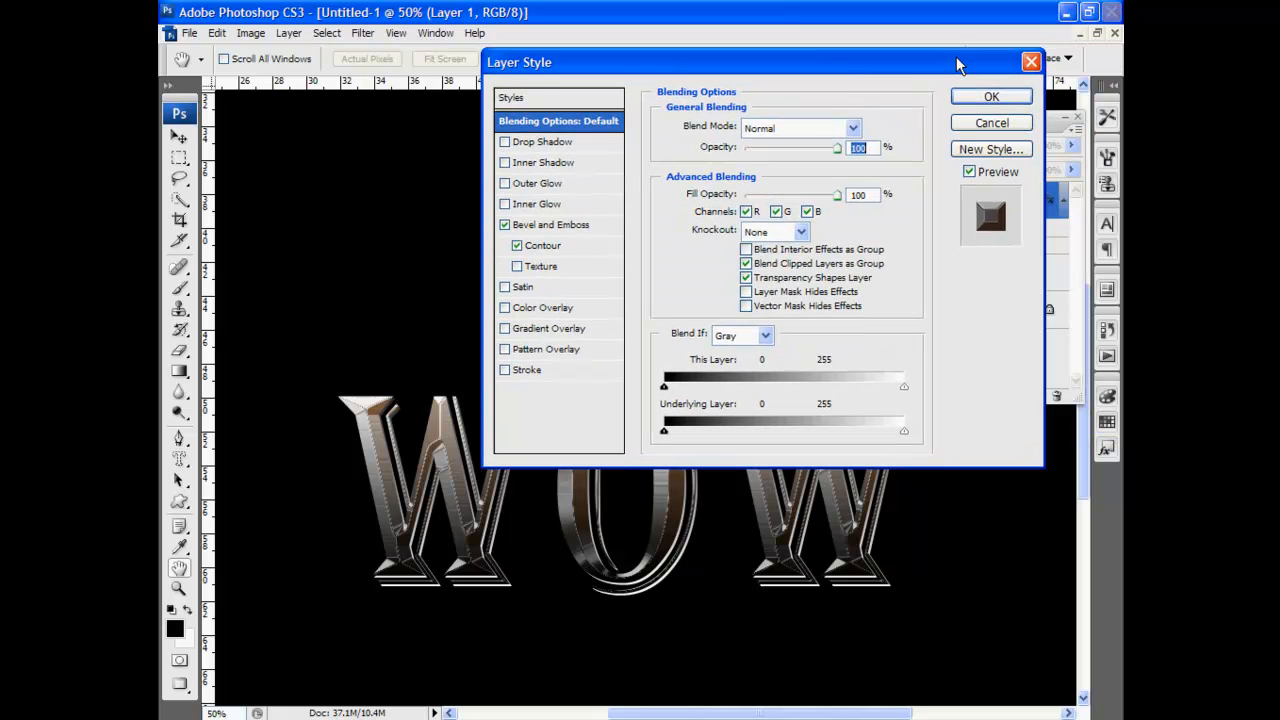
{"action": "left_click", "coordinate": [993, 151]}
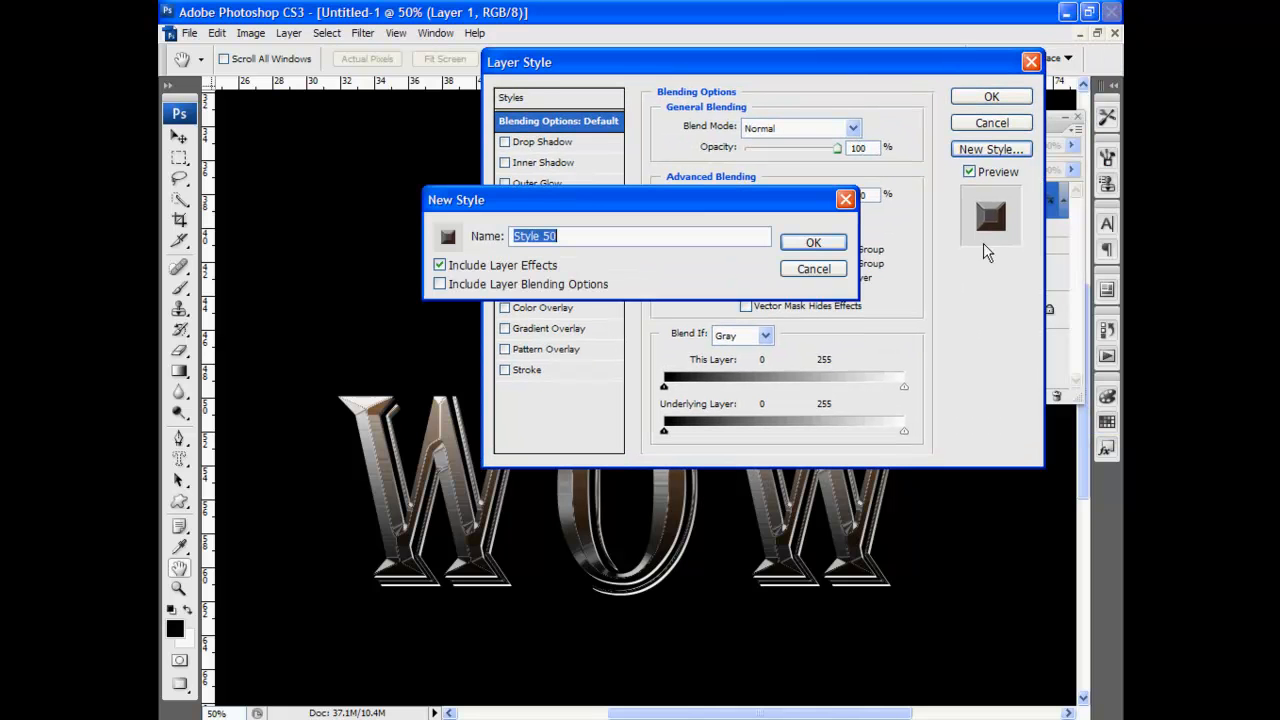
{"action": "left_click", "coordinate": [818, 246]}
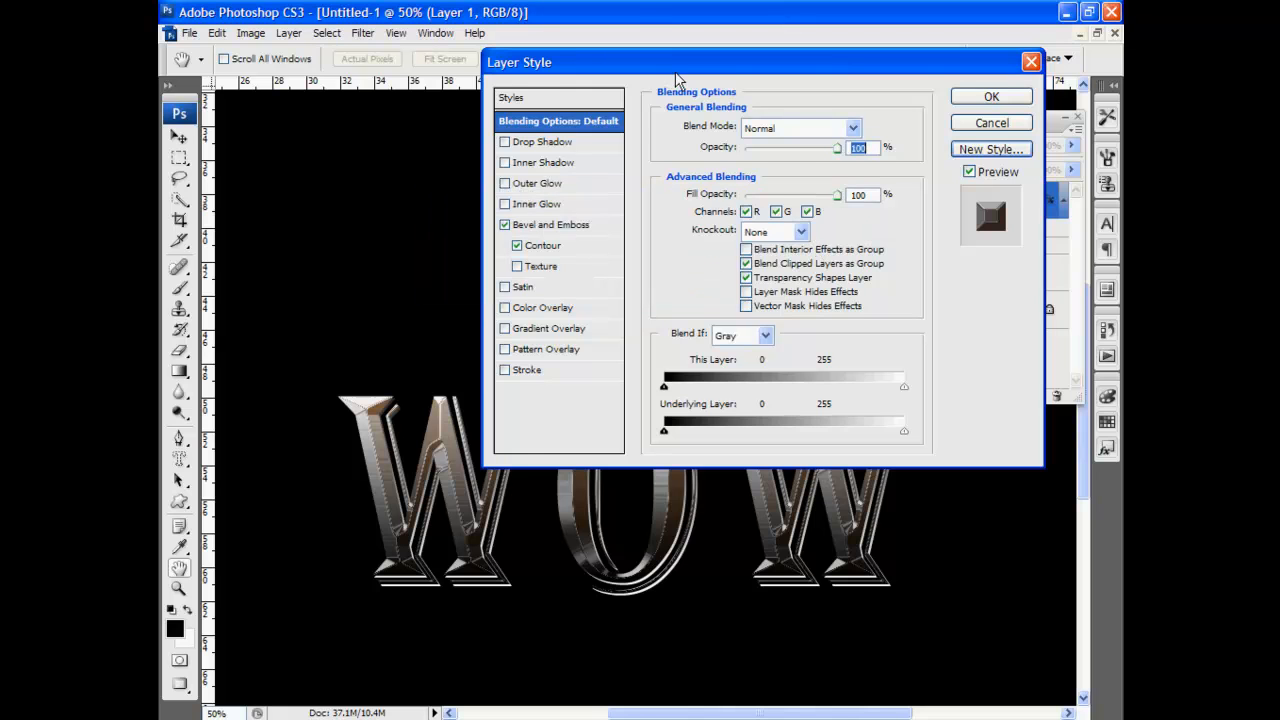
Step: Add a Gradient Overlay to Layer 1 using the gray metallic Custom gradient preset
{"action": "left_click_drag", "start_coordinate": [677, 65], "coordinate": [873, 22]}
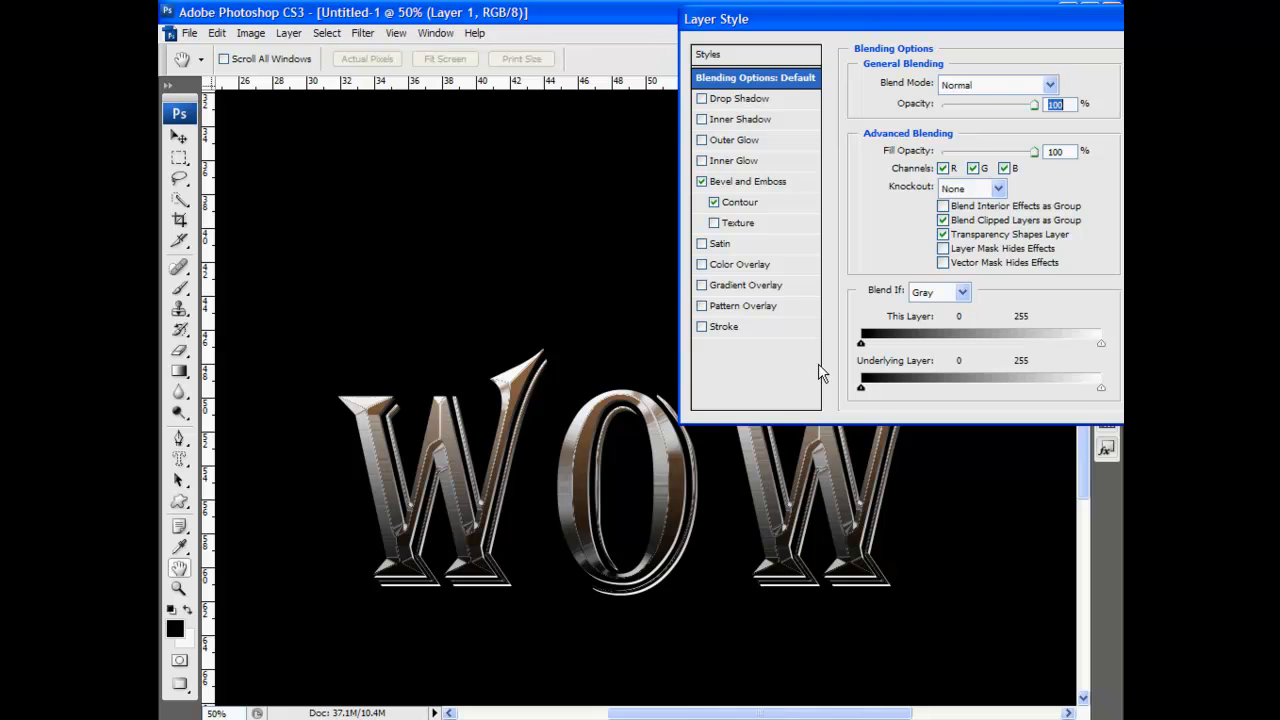
{"action": "left_click", "coordinate": [740, 286]}
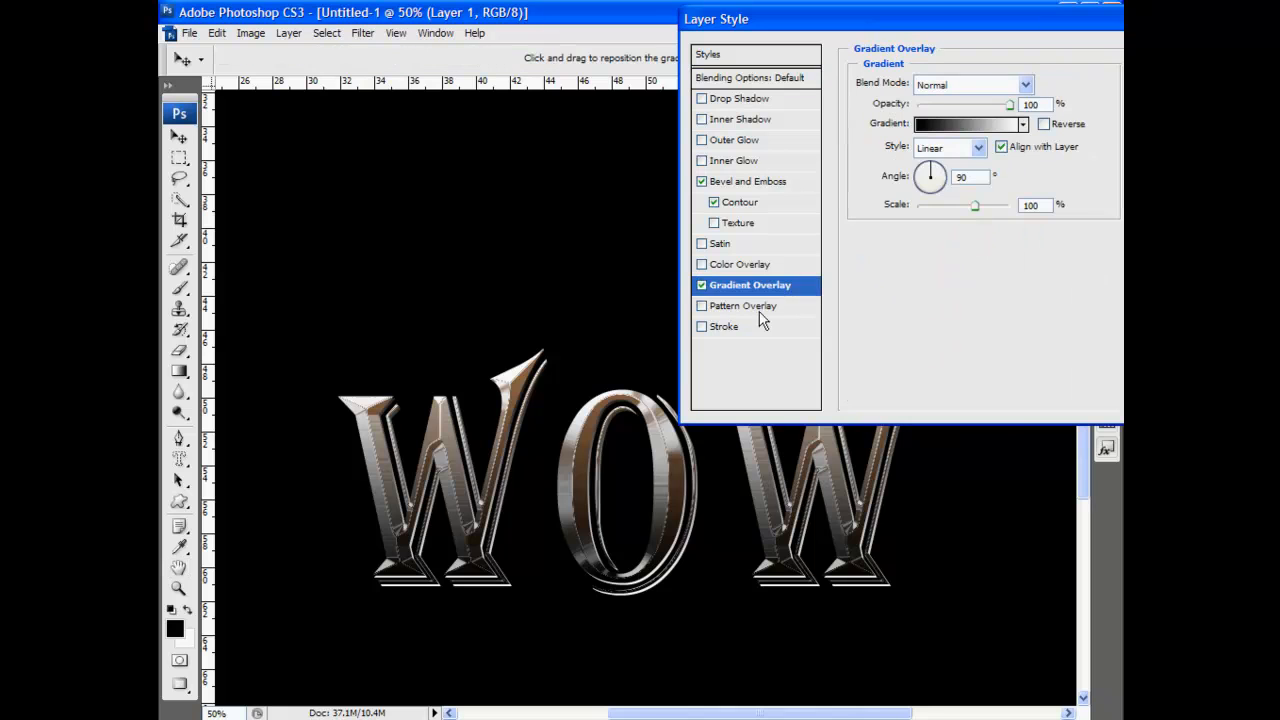
{"action": "left_click", "coordinate": [703, 287]}
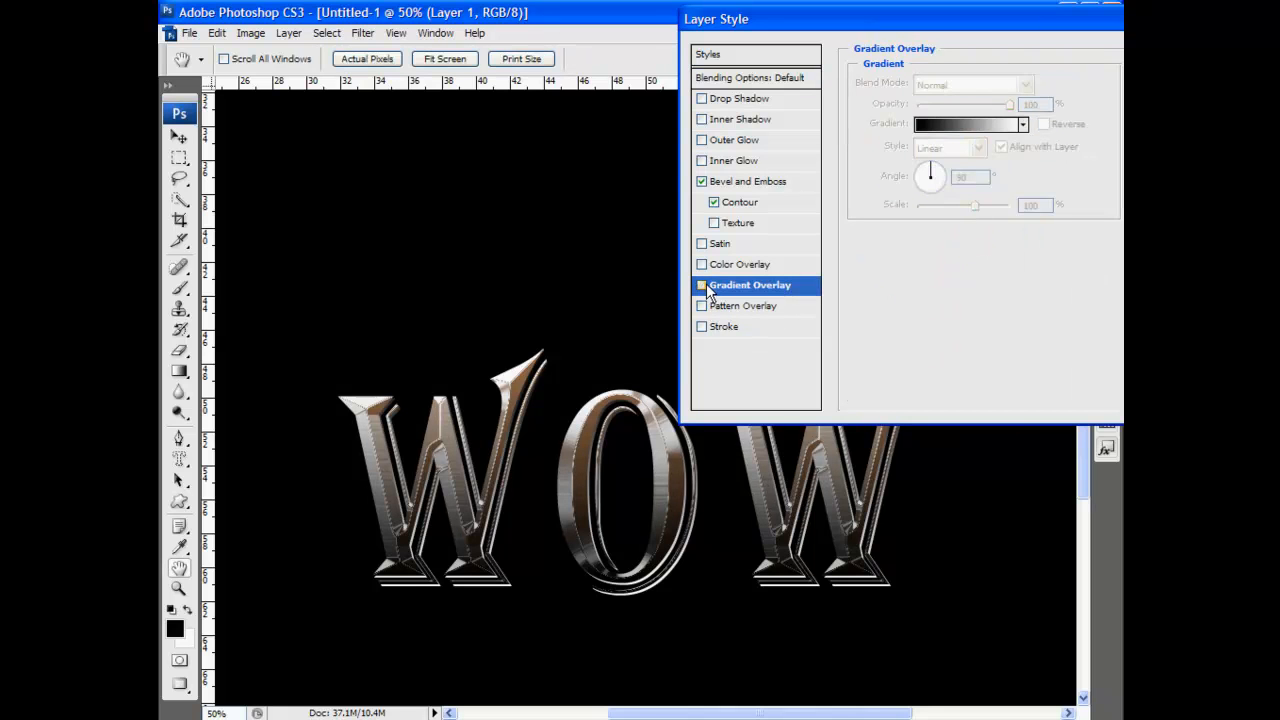
{"action": "left_click", "coordinate": [703, 287]}
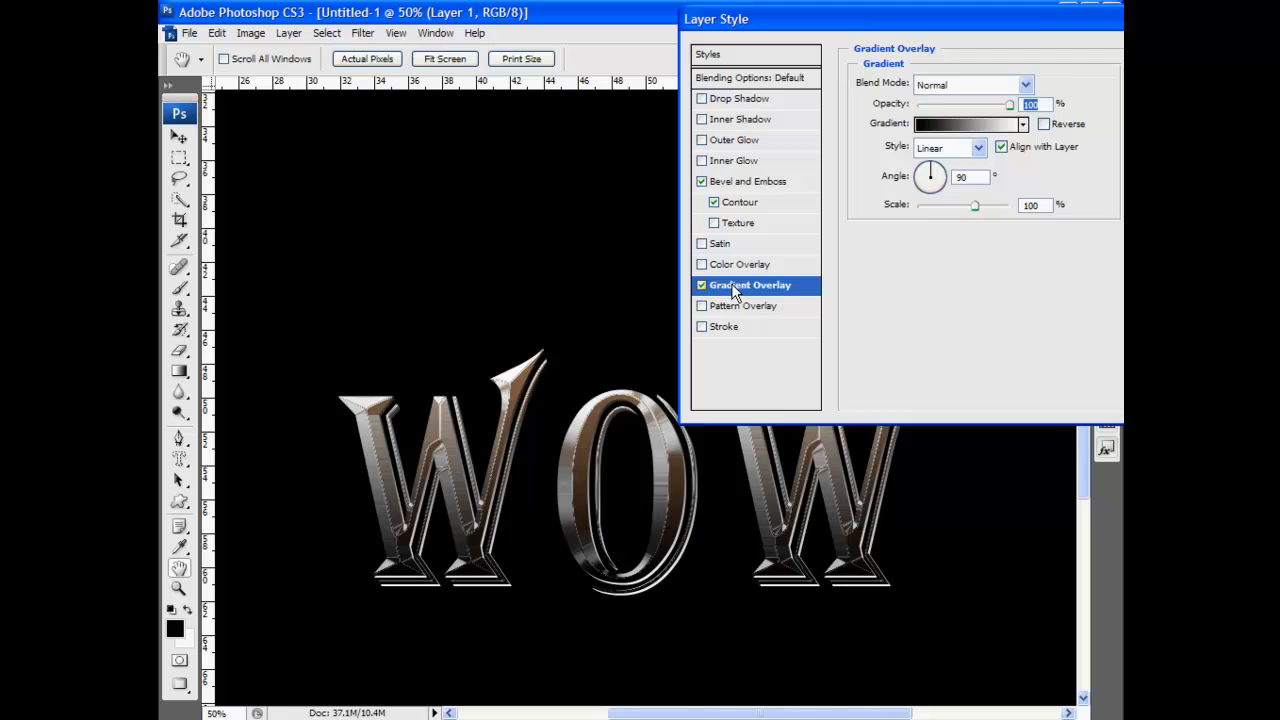
{"action": "left_click", "coordinate": [1022, 124]}
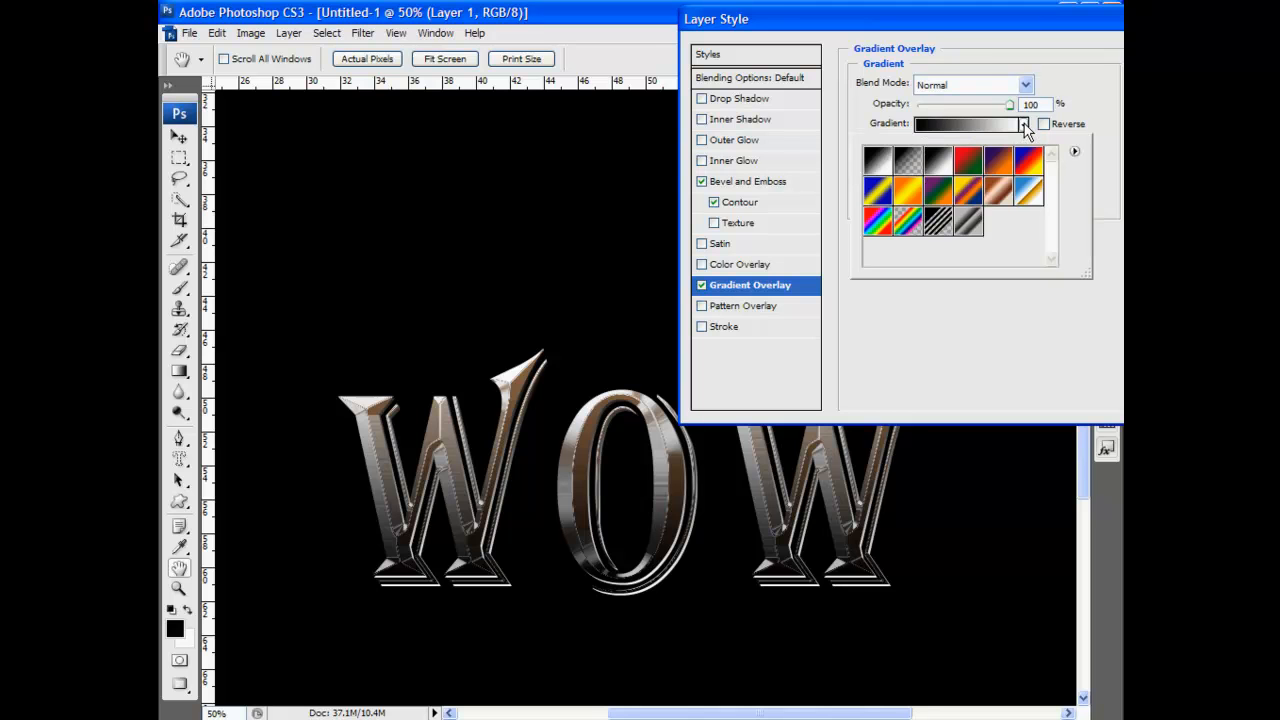
{"action": "left_click", "coordinate": [970, 222]}
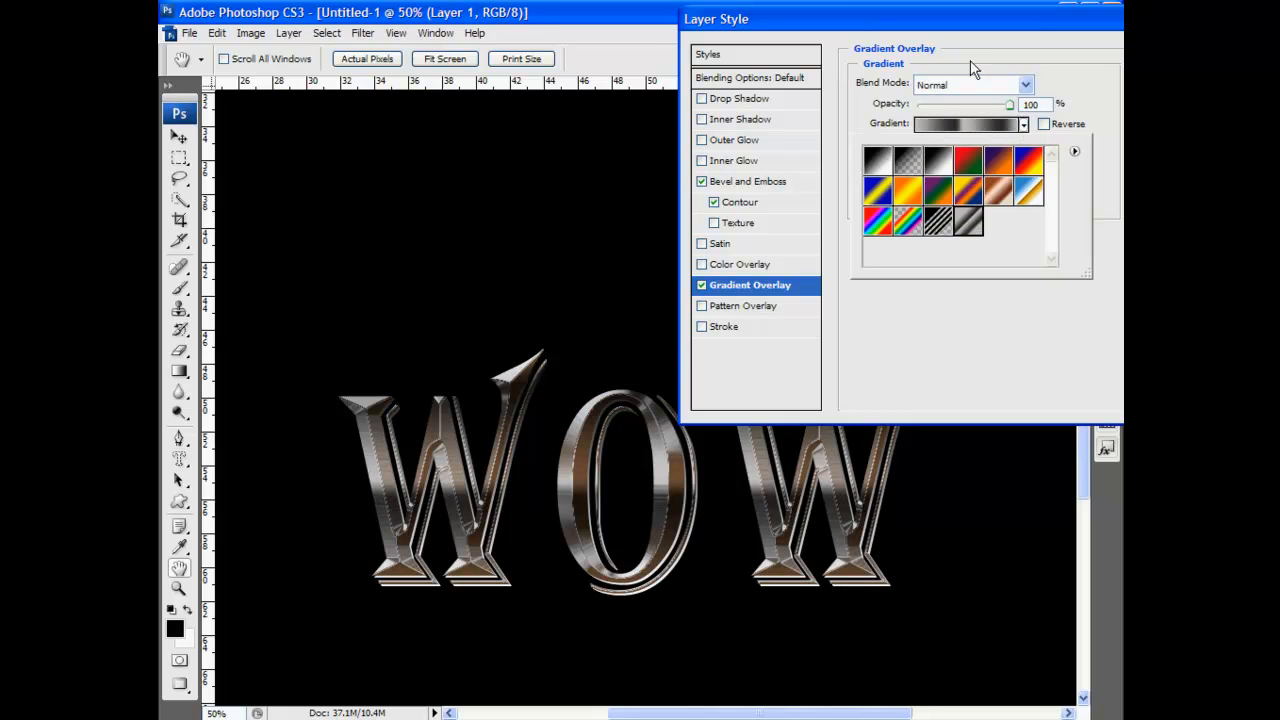
Step: Try the copper, violet-green-orange and orange-yellow gradient presets on the overlay, then return to the gray Custom gradient
{"action": "left_click", "coordinate": [987, 192]}
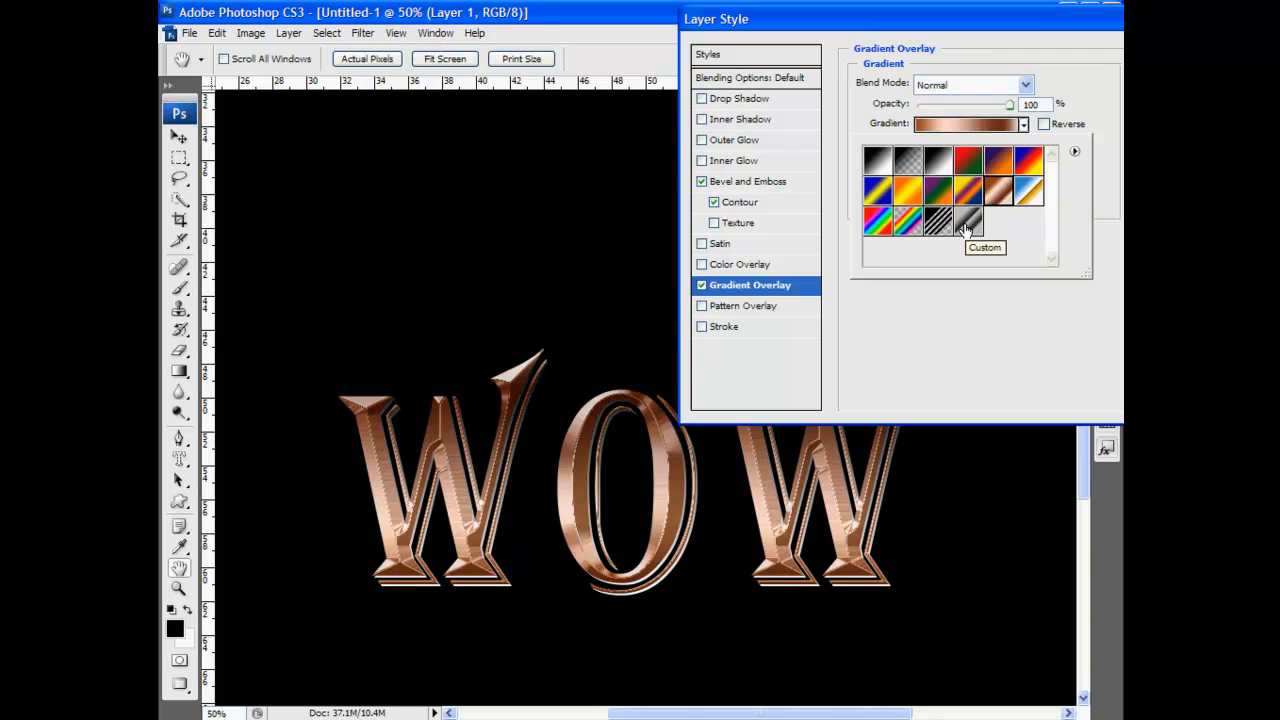
{"action": "left_click", "coordinate": [968, 192]}
{"action": "left_click", "coordinate": [947, 197]}
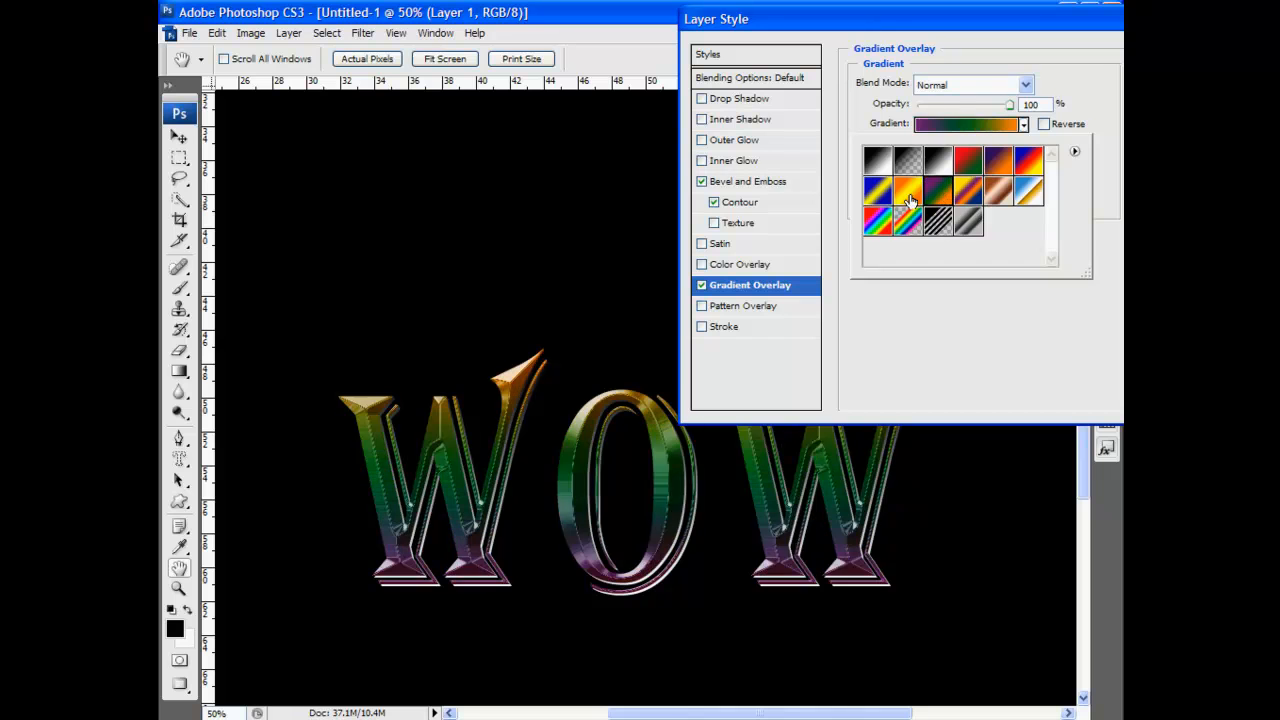
{"action": "left_click", "coordinate": [908, 194]}
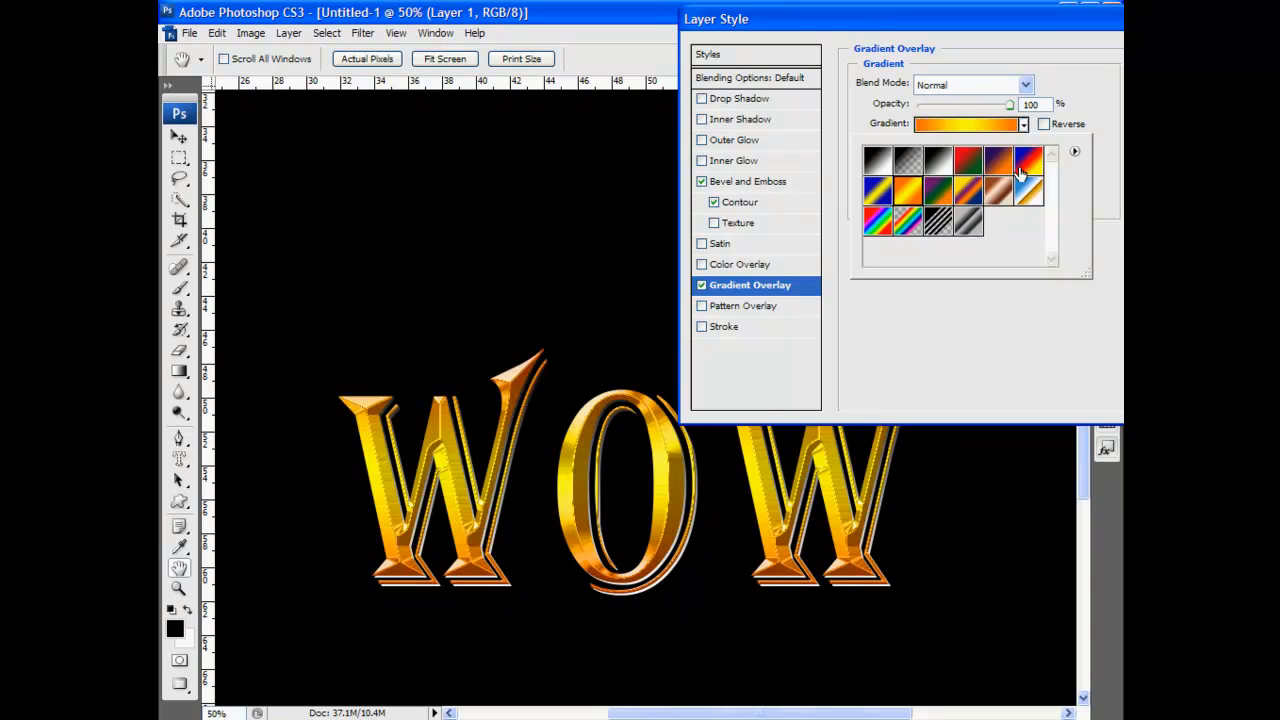
{"action": "left_click", "coordinate": [975, 215]}
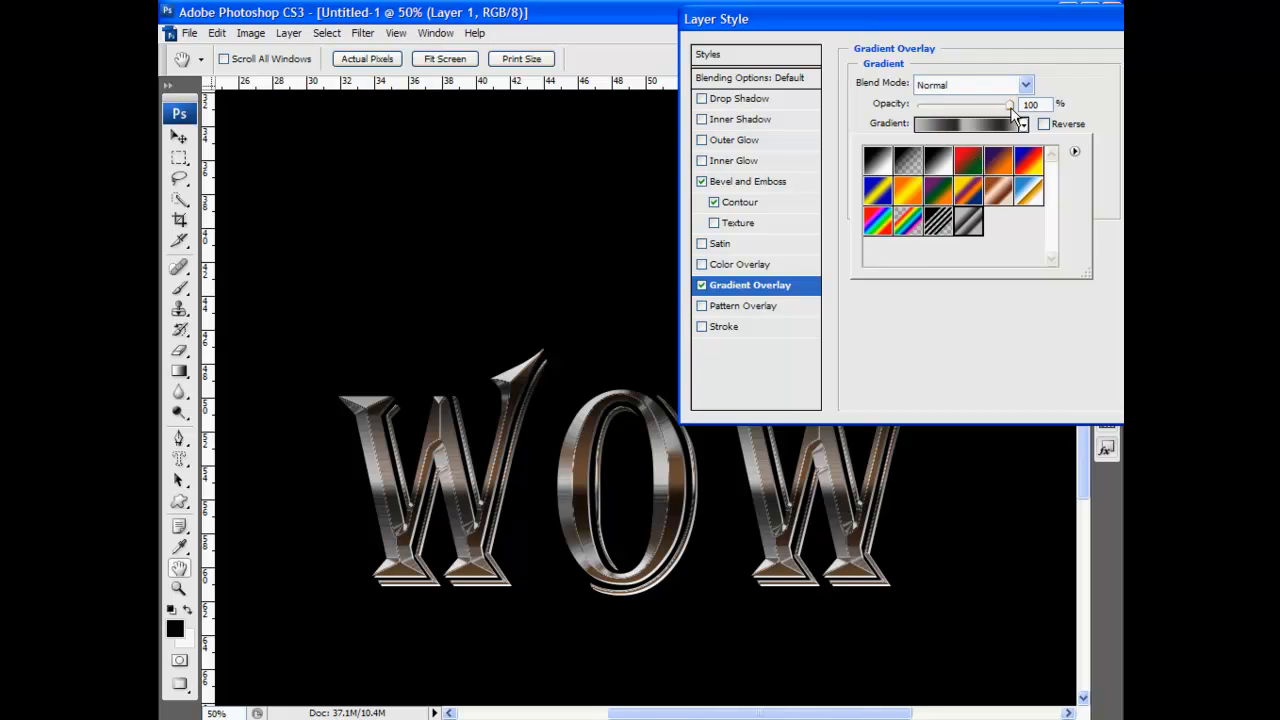
Step: Try the Overlay blend mode on the gradient overlay, then settle on Soft Light at 17% opacity
{"action": "left_click_drag", "start_coordinate": [1013, 110], "coordinate": [1003, 110]}
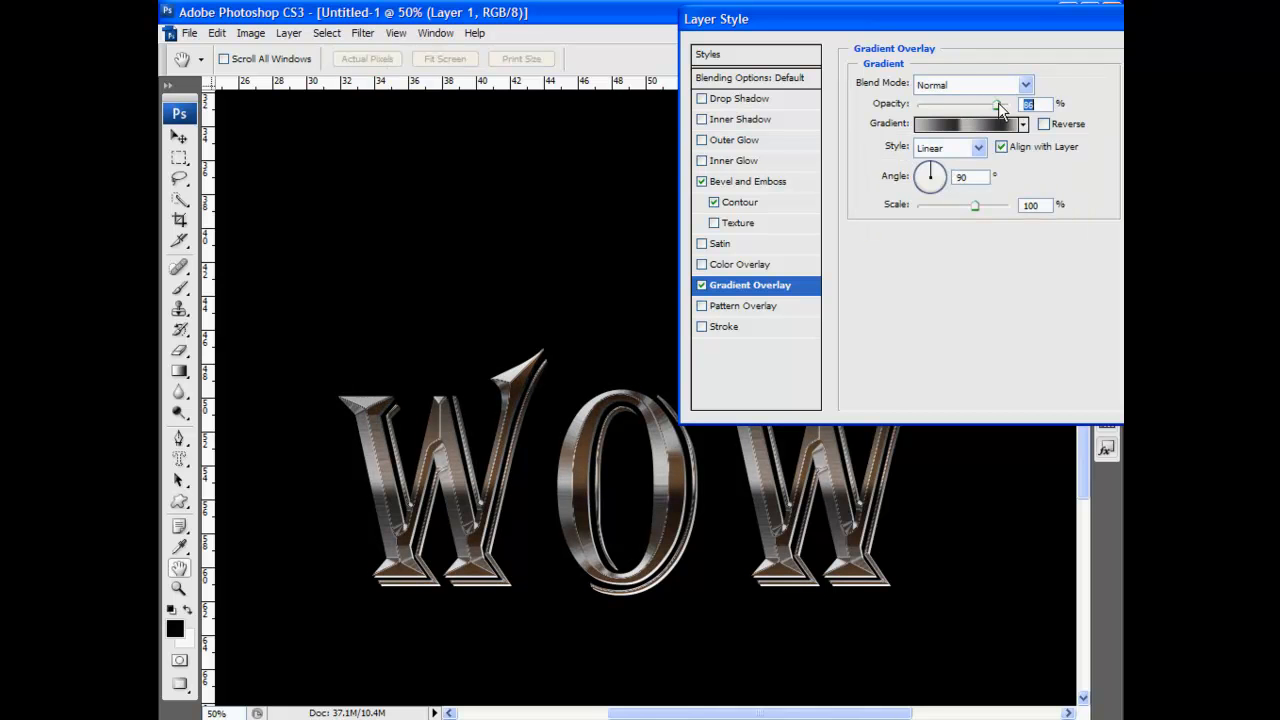
{"action": "left_click", "coordinate": [1025, 85]}
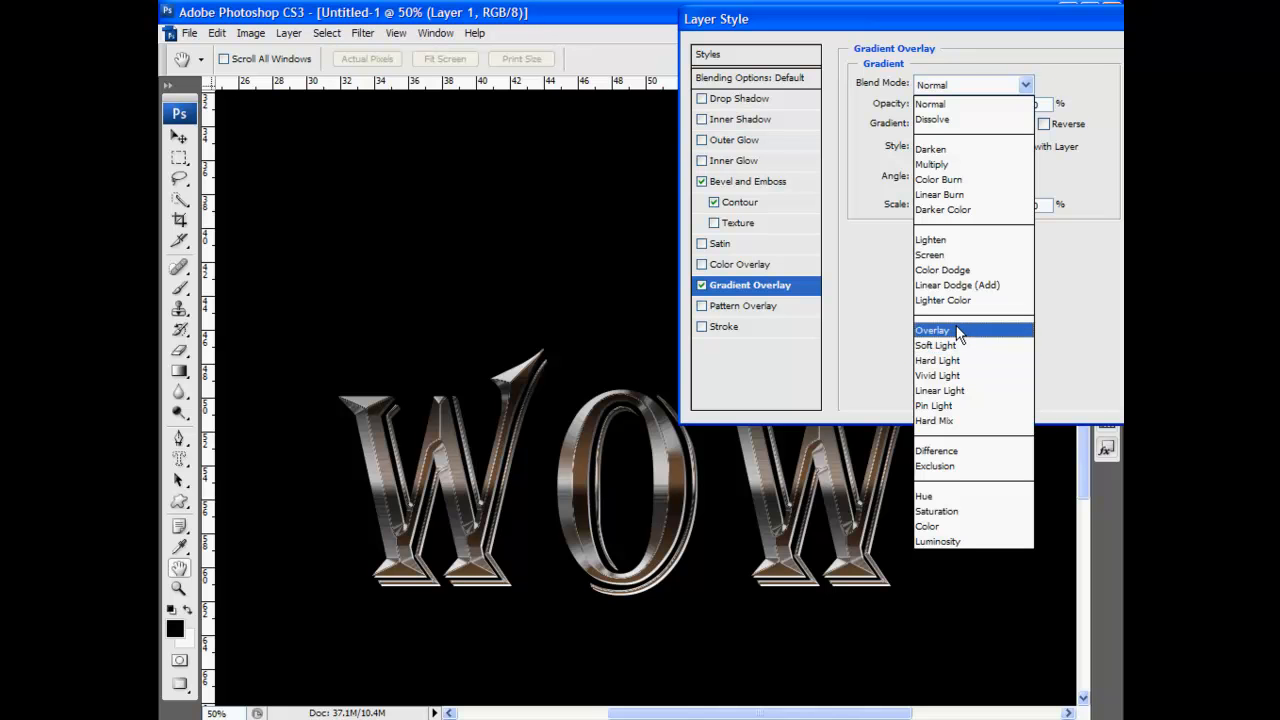
{"action": "left_click", "coordinate": [958, 331]}
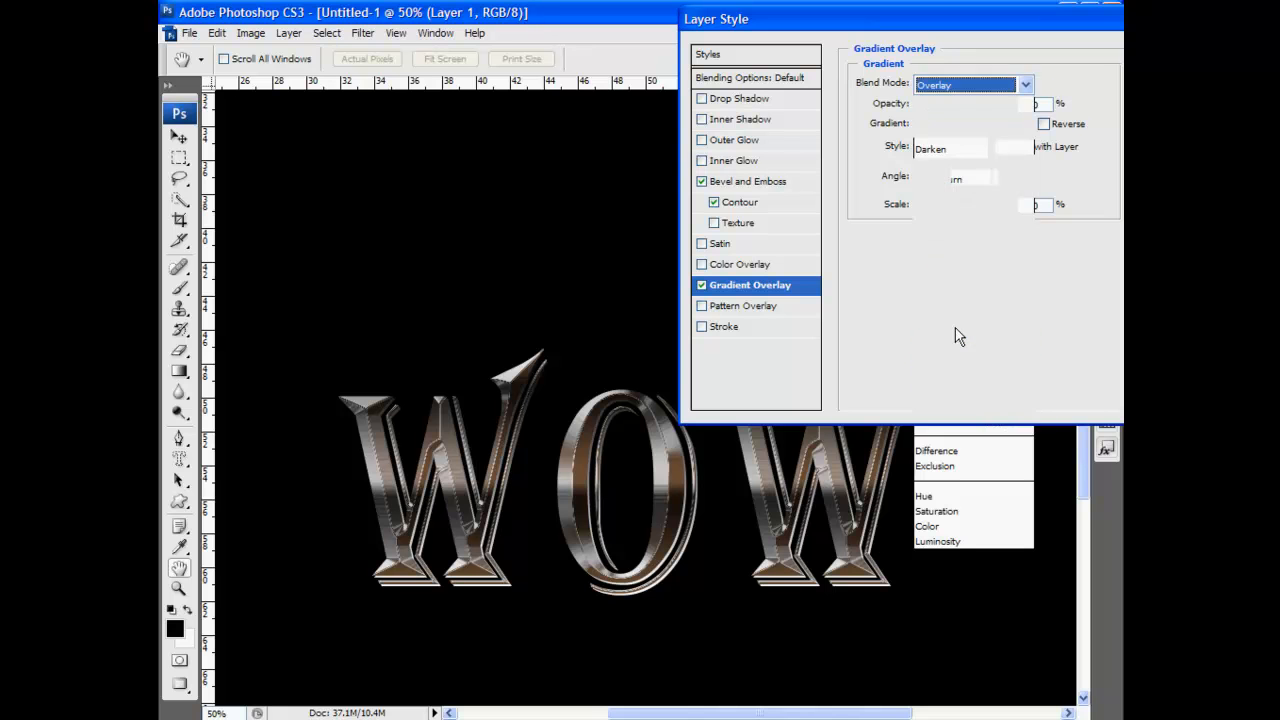
{"action": "left_click", "coordinate": [1025, 86]}
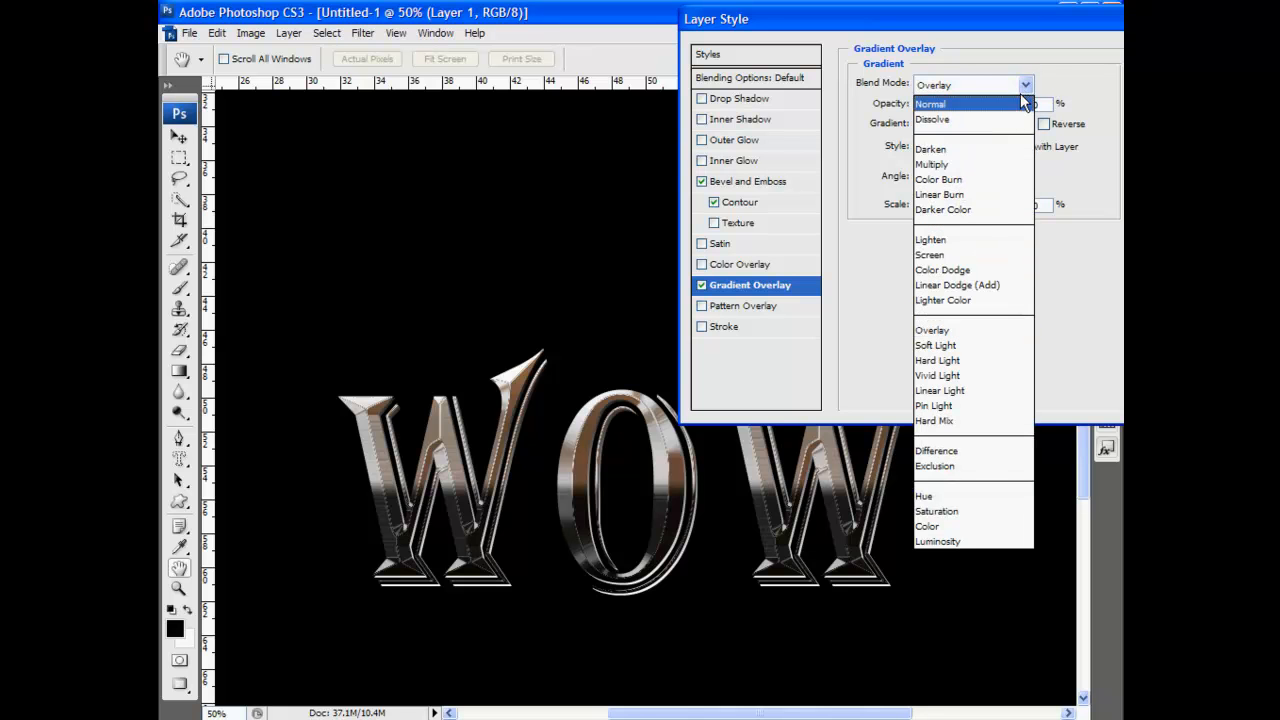
{"action": "left_click", "coordinate": [965, 339]}
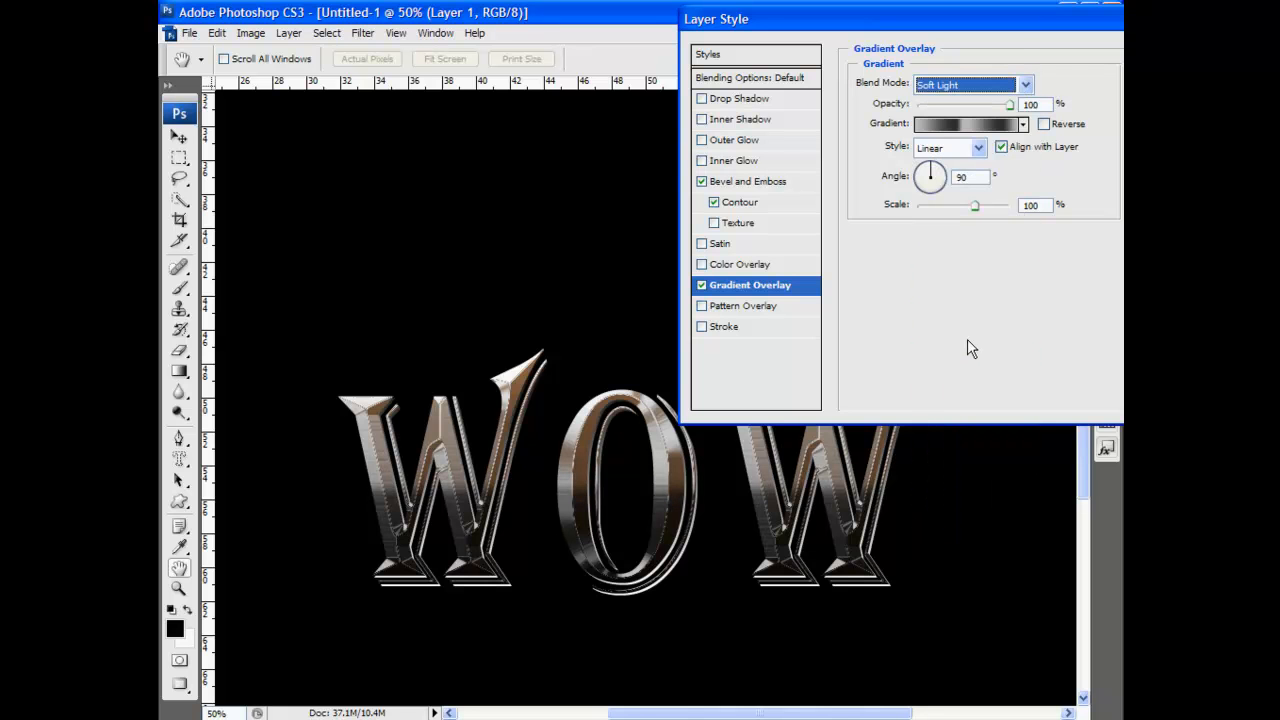
{"action": "left_click_drag", "start_coordinate": [1008, 104], "coordinate": [935, 108]}
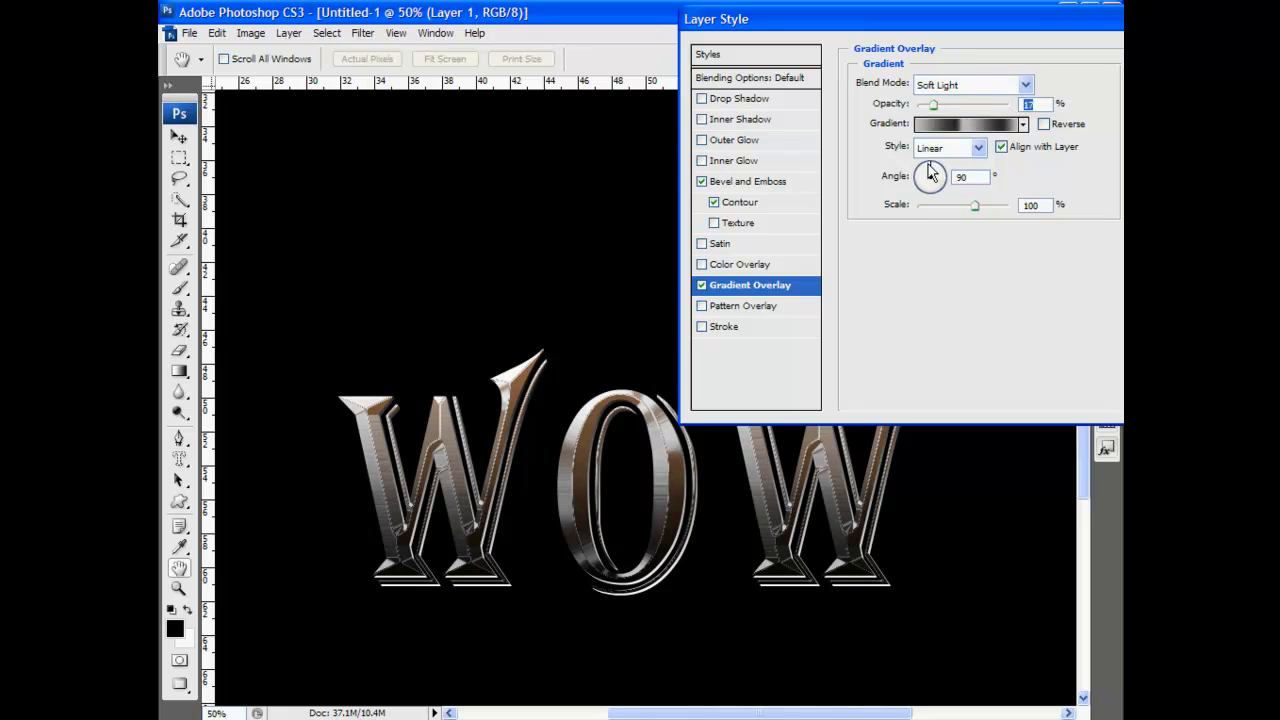
Step: Set the gradient overlay's angle to 119° and scale to 76%, and reverse the gradient
{"action": "left_click_drag", "start_coordinate": [928, 168], "coordinate": [924, 168]}
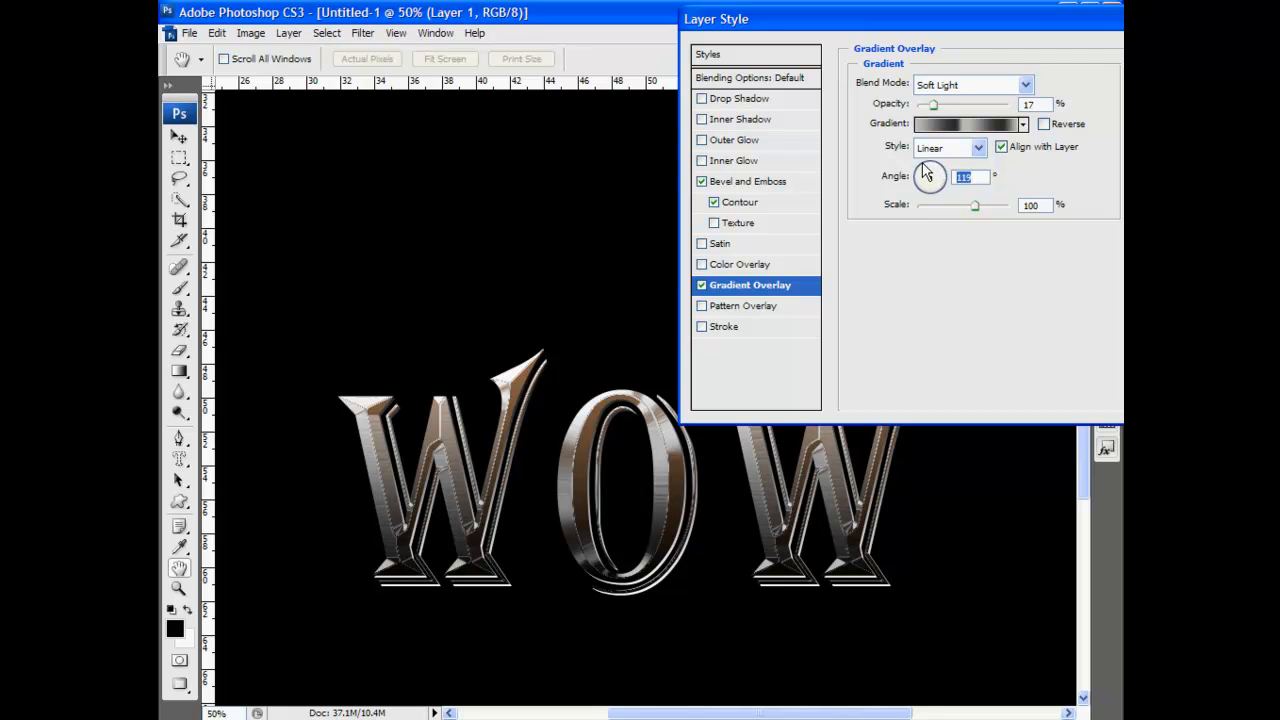
{"action": "mouse_move", "coordinate": [975, 206]}
{"action": "left_mouse_down"}
{"action": "mouse_move", "coordinate": [997, 204]}
{"action": "mouse_move", "coordinate": [962, 207]}
{"action": "left_mouse_up"}
{"action": "left_click", "coordinate": [1043, 124]}
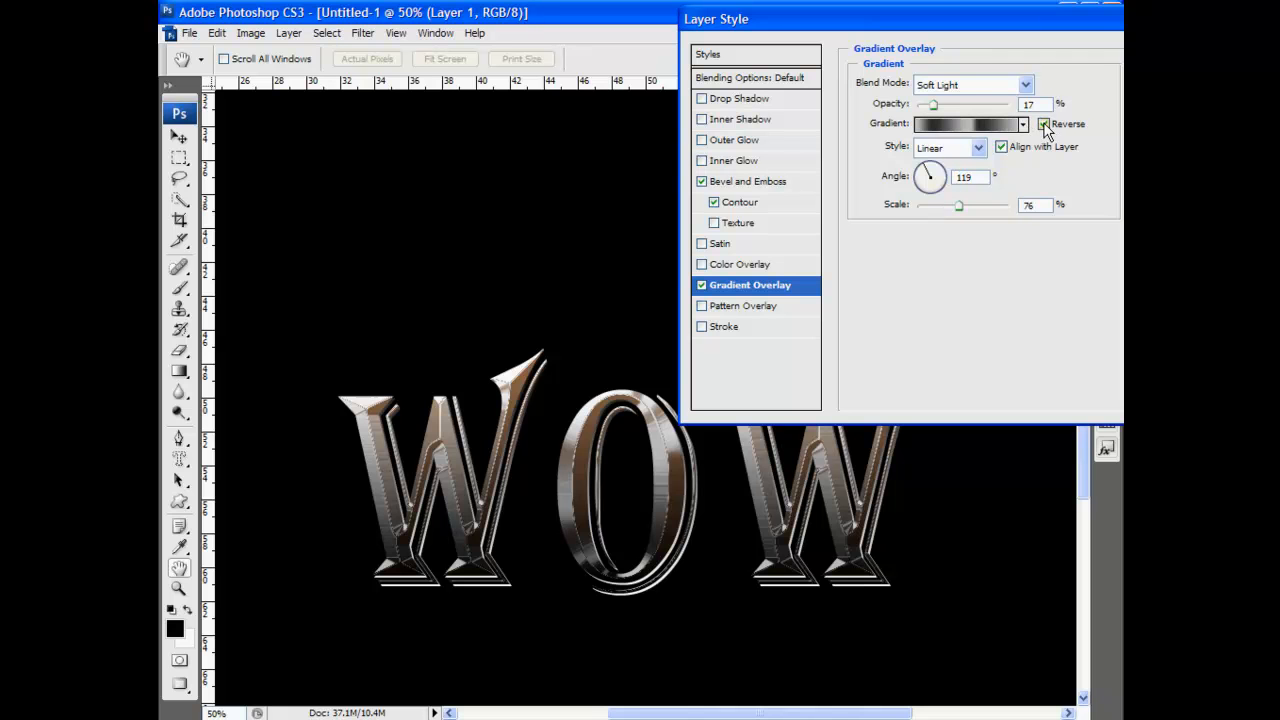
Step: Try an unreversed copper gradient preset on the gradient overlay, with its opacity set to 44%
{"action": "left_click", "coordinate": [1043, 124]}
{"action": "left_click", "coordinate": [1023, 124]}
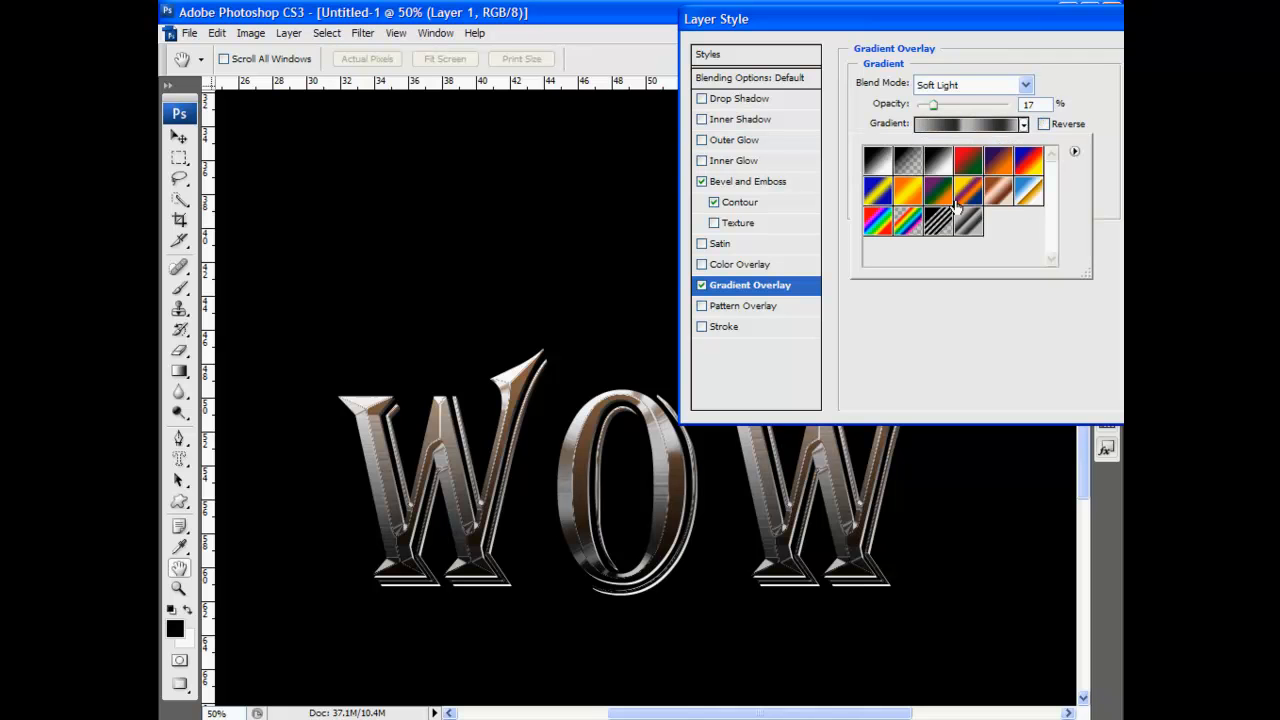
{"action": "left_click", "coordinate": [1001, 193]}
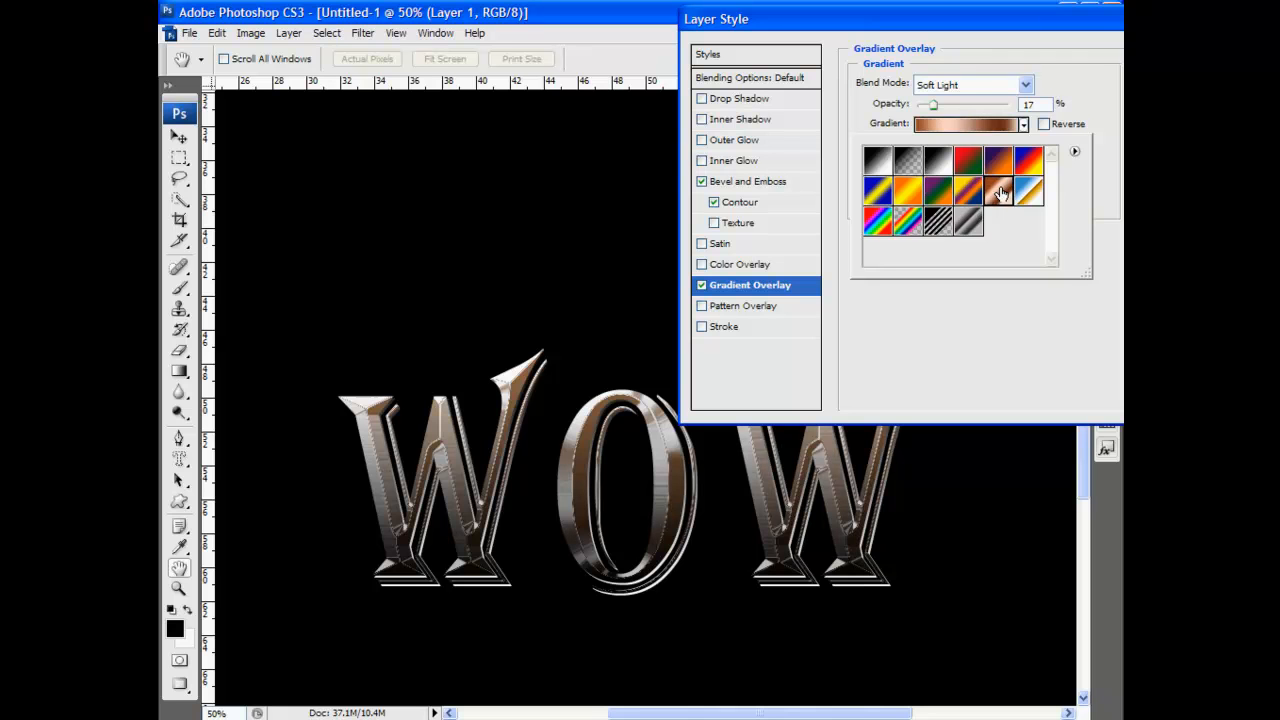
{"action": "left_click", "coordinate": [1100, 197]}
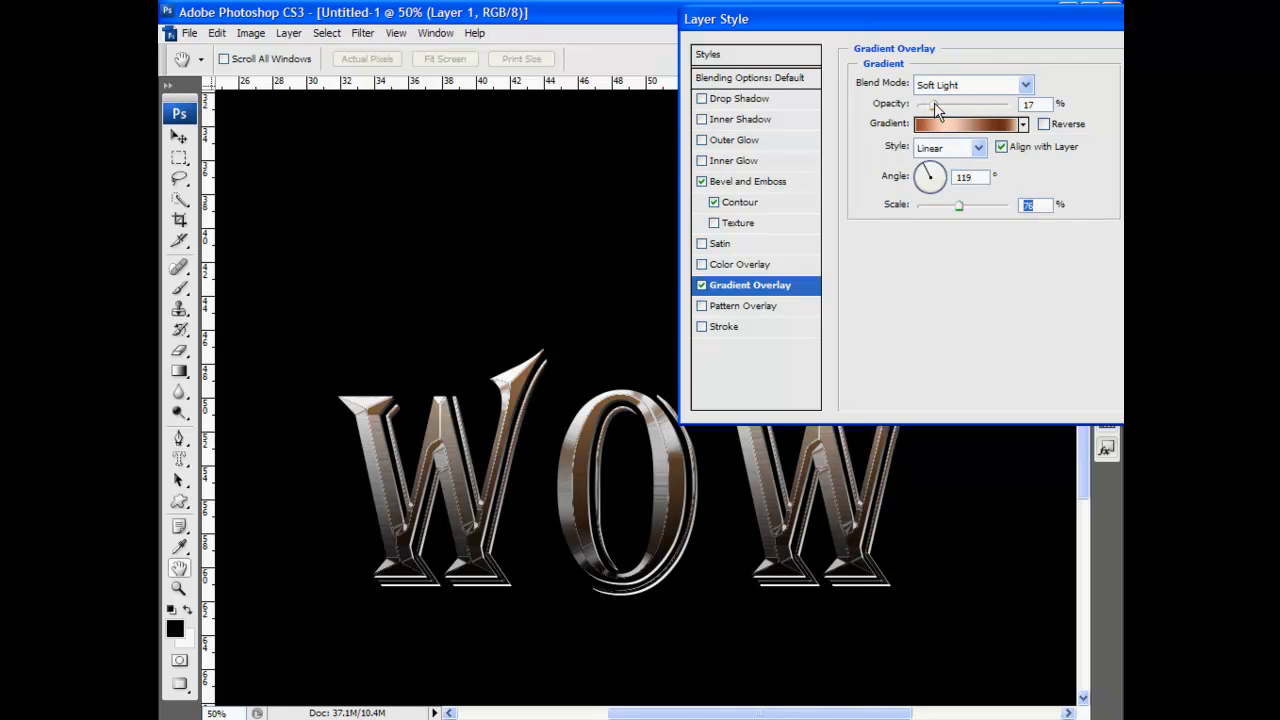
{"action": "mouse_move", "coordinate": [934, 102]}
{"action": "left_mouse_down"}
{"action": "mouse_move", "coordinate": [990, 106]}
{"action": "mouse_move", "coordinate": [958, 108]}
{"action": "left_mouse_up"}
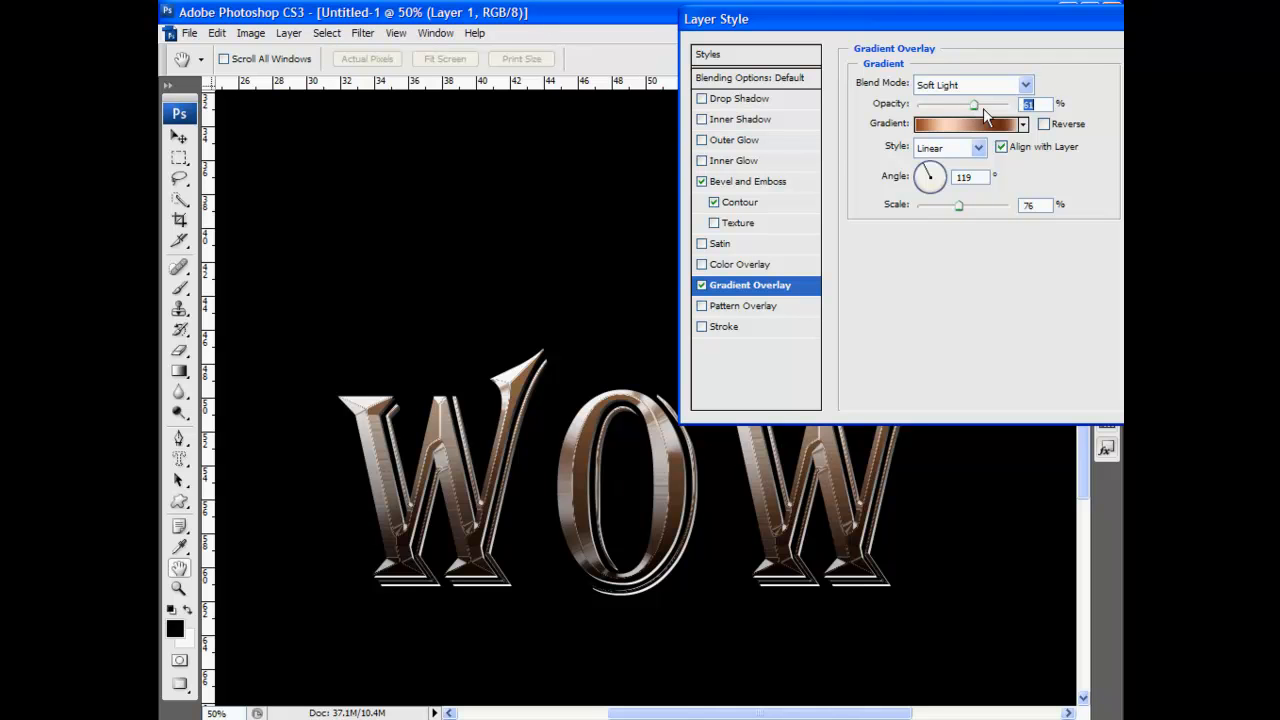
{"action": "left_click_drag", "start_coordinate": [977, 107], "coordinate": [959, 108]}
Step: Replace Layer 1's Gradient Overlay with a Pattern Overlay using the last orange-and-gray rusty pattern, and apply the layer style
{"action": "left_click", "coordinate": [701, 285]}
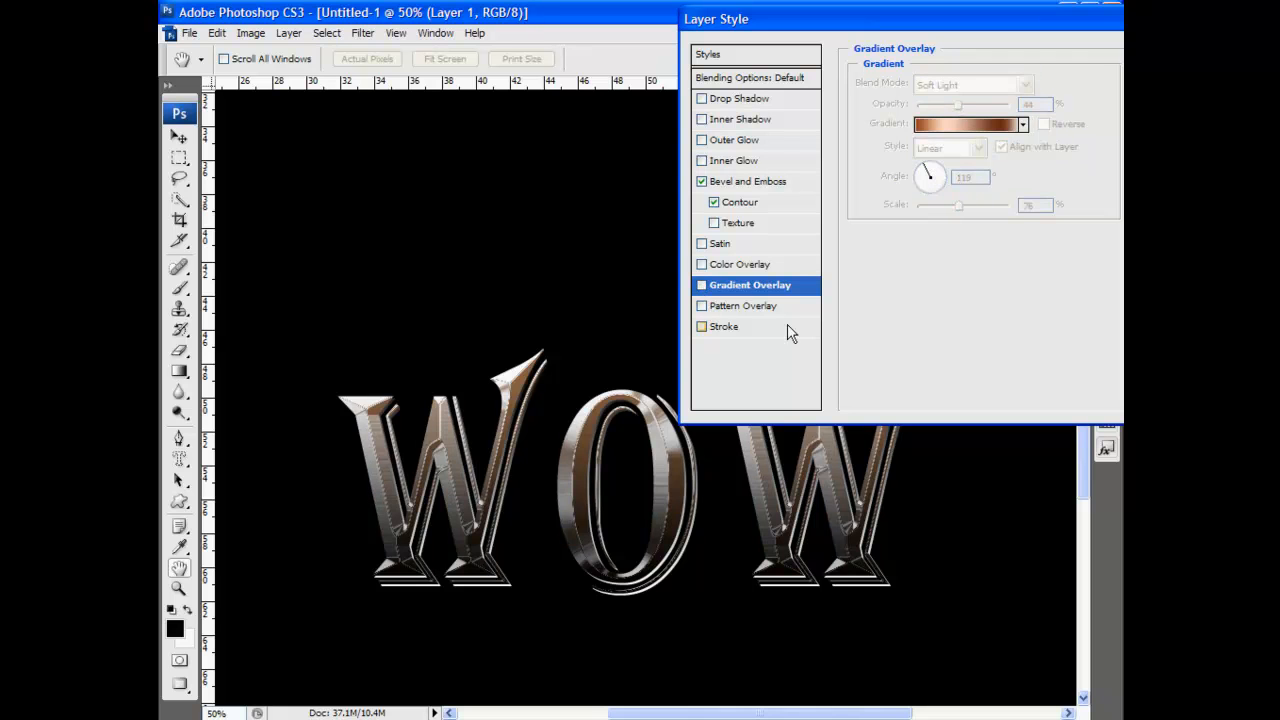
{"action": "left_click", "coordinate": [790, 306]}
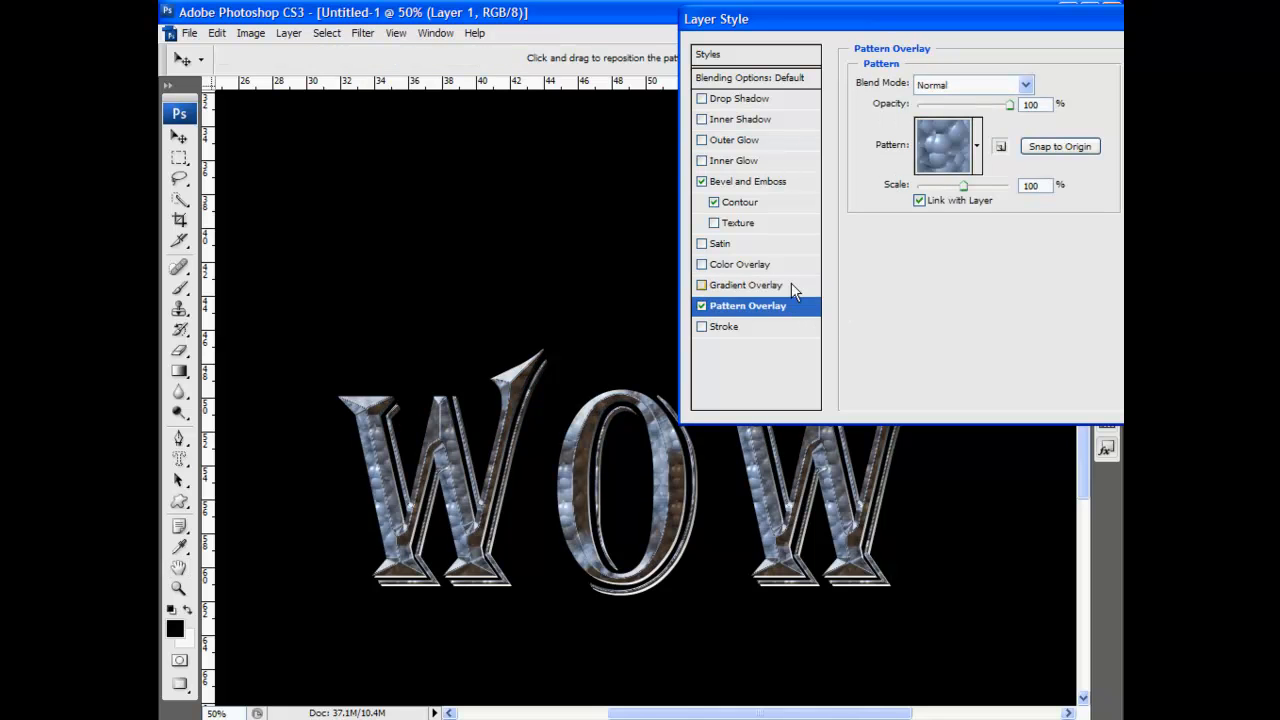
{"action": "left_click", "coordinate": [978, 168]}
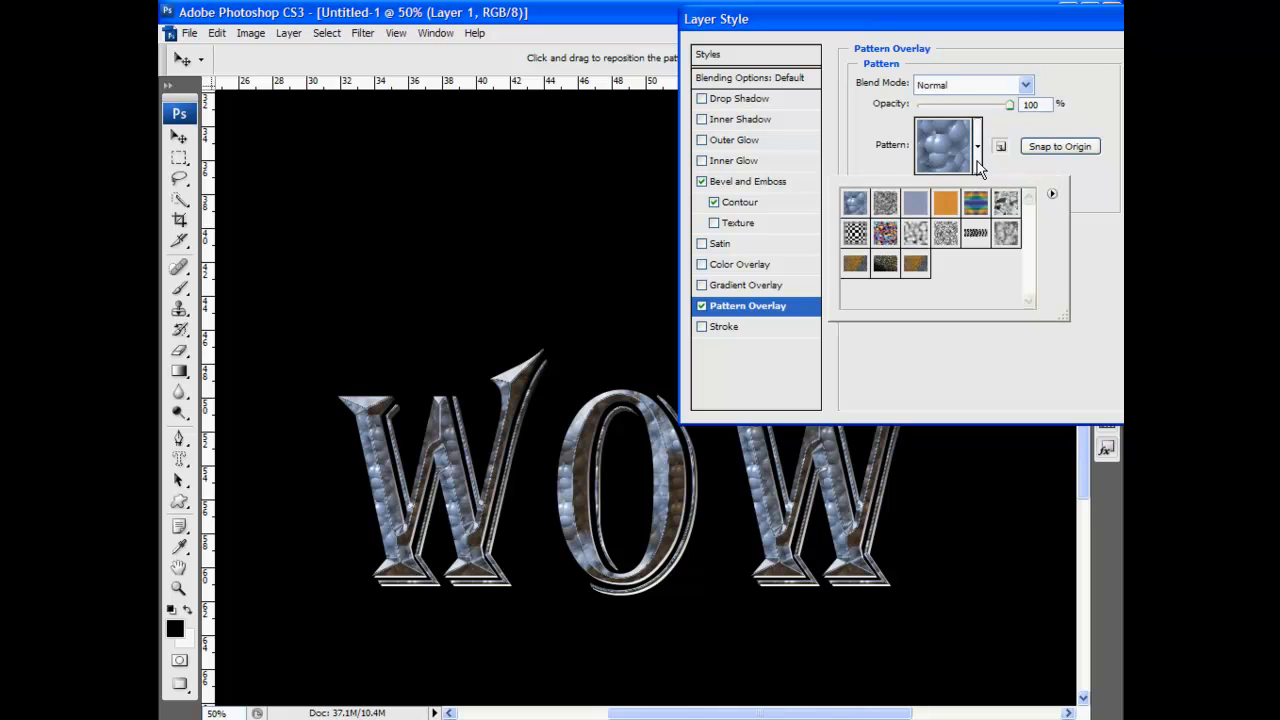
{"action": "left_click", "coordinate": [916, 265]}
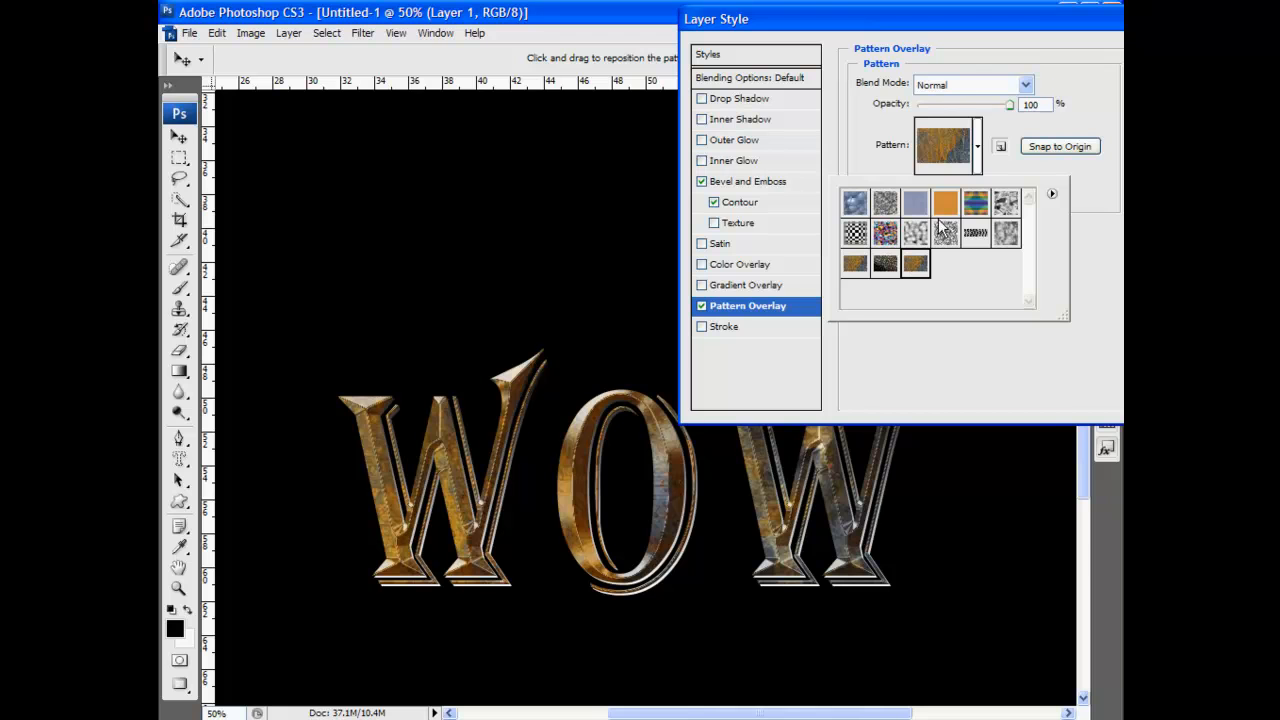
{"action": "left_click_drag", "start_coordinate": [1020, 34], "coordinate": [840, 89]}
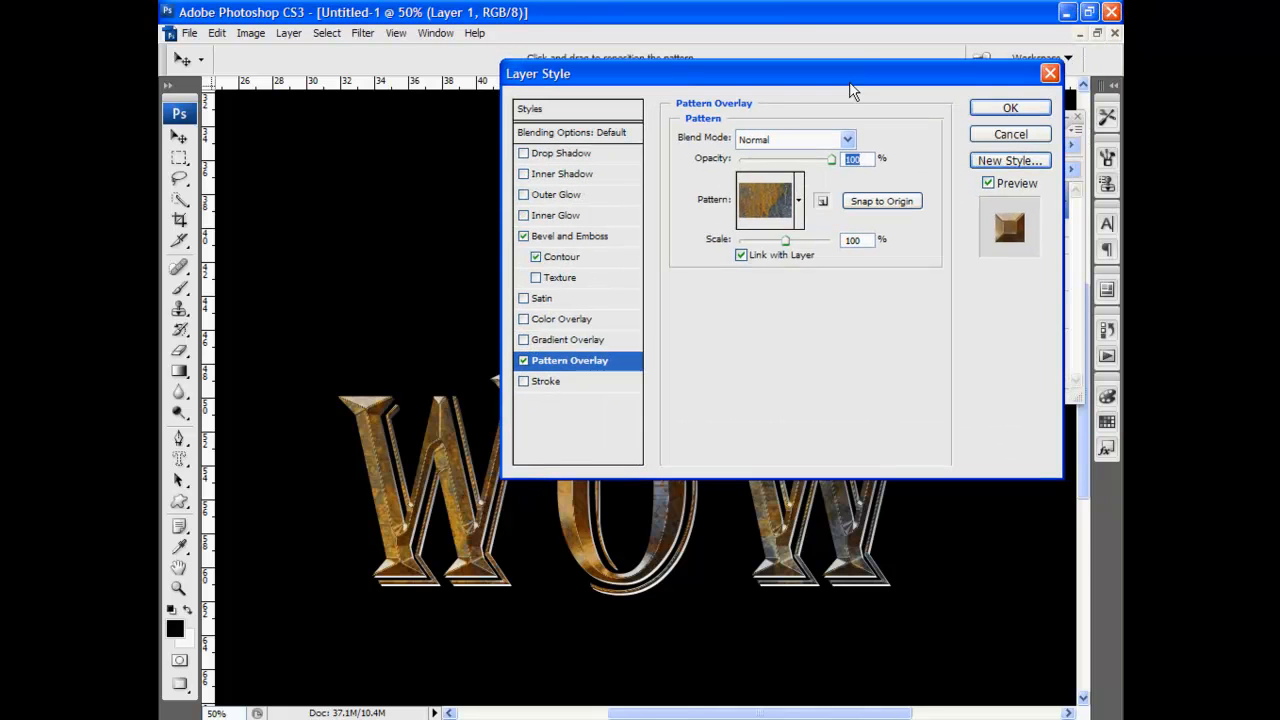
{"action": "left_click", "coordinate": [1011, 108]}
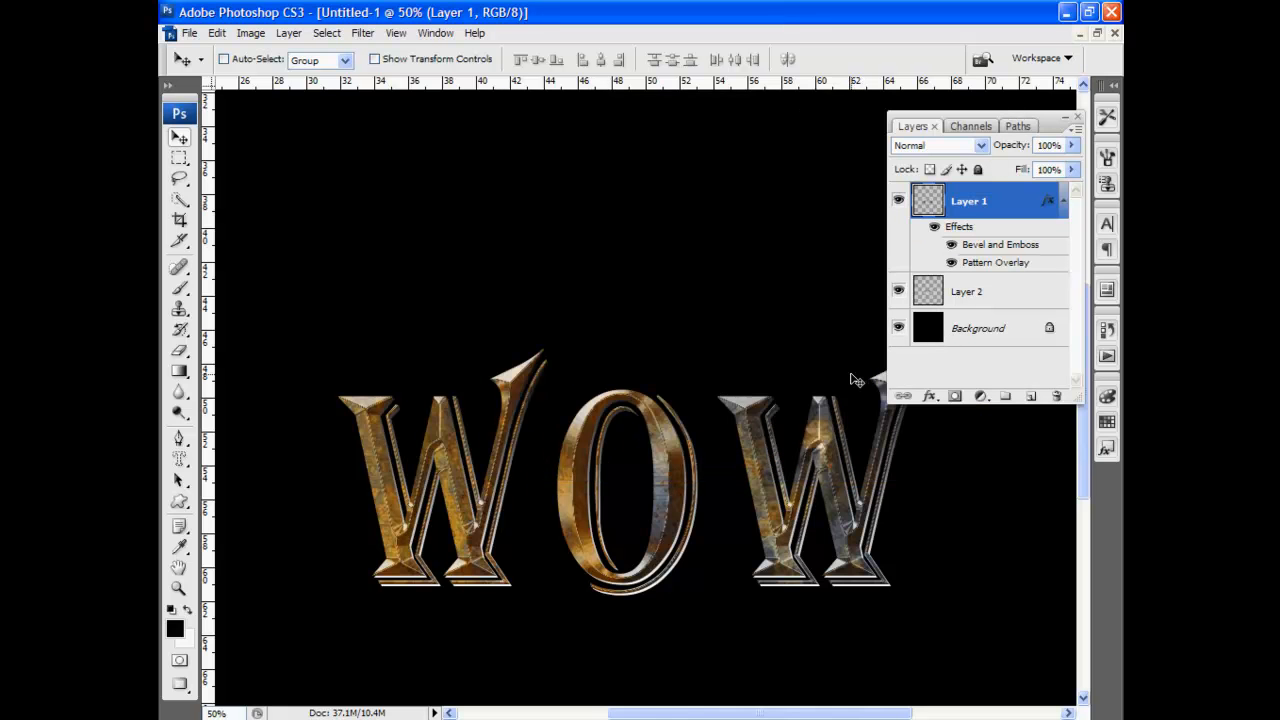
Step: Reopen Layer 1's Pattern Overlay settings and try 63% opacity, then return it to 100%
{"action": "key", "text": "ctrl+plus"}
{"action": "key", "text": "ctrl+minus"}
{"action": "double_click", "coordinate": [1006, 232]}
{"action": "left_click", "coordinate": [603, 359]}
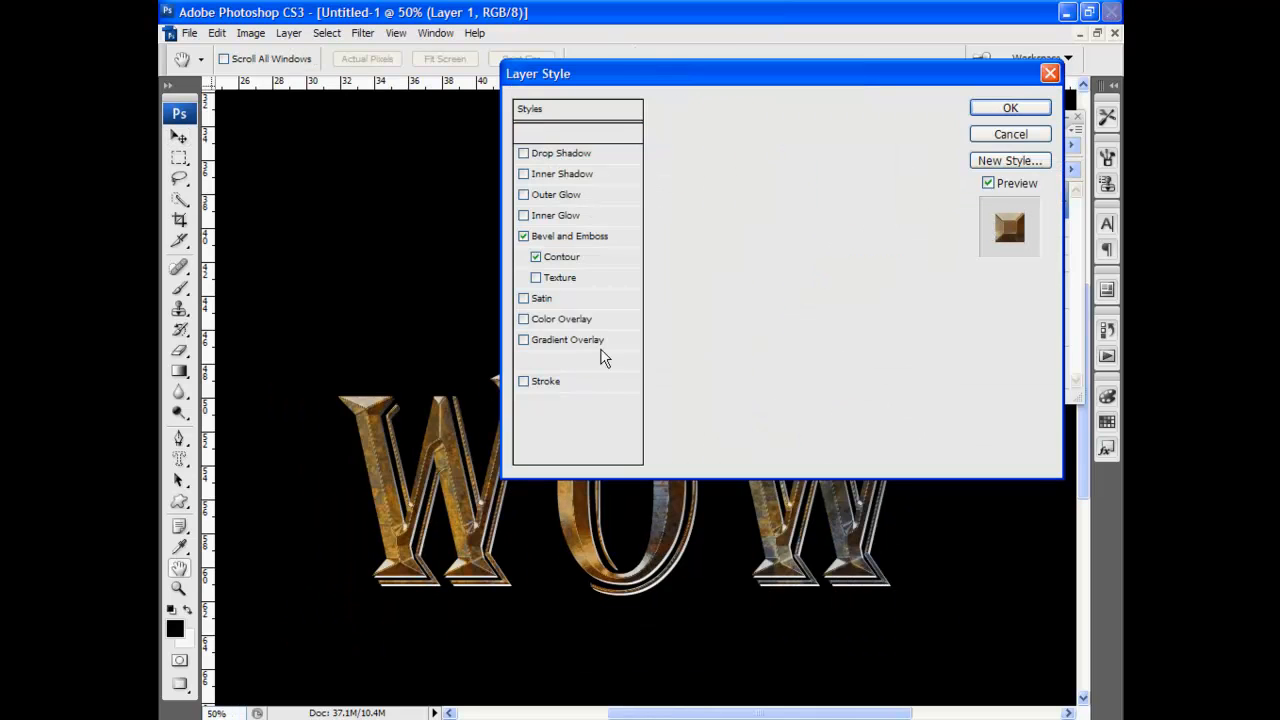
{"action": "left_click_drag", "start_coordinate": [795, 73], "coordinate": [904, 3]}
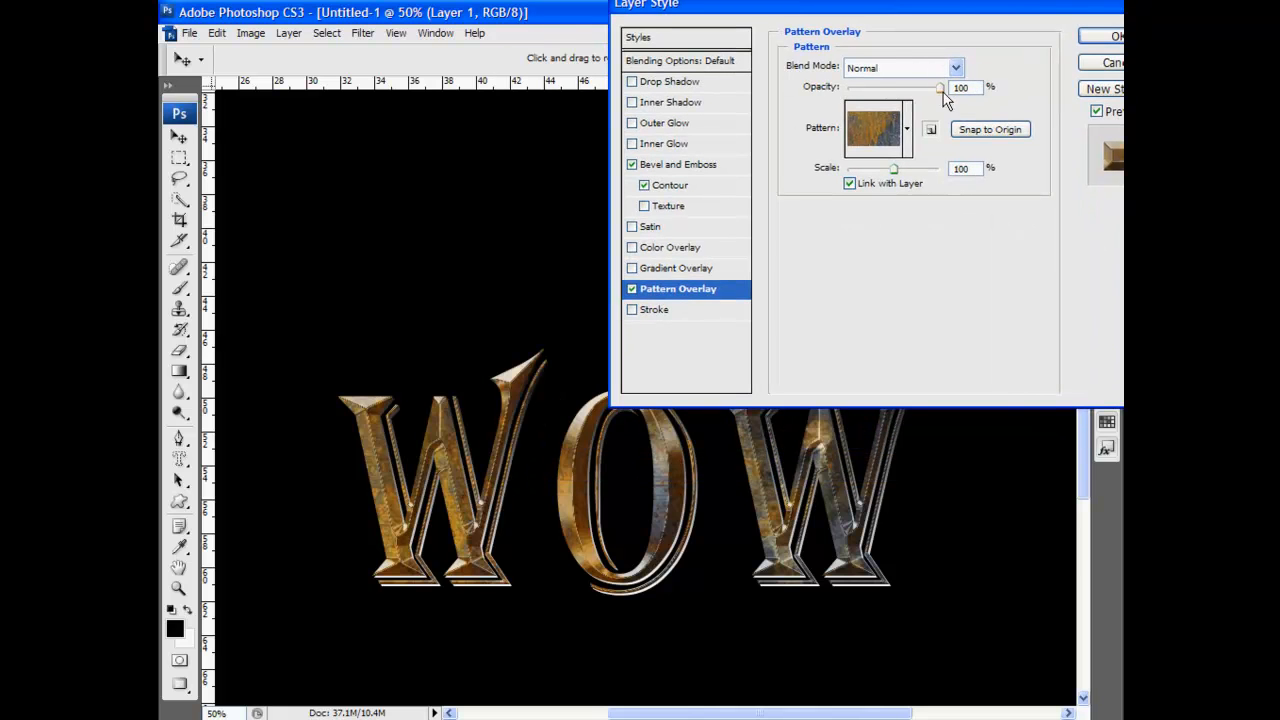
{"action": "left_click_drag", "start_coordinate": [943, 91], "coordinate": [908, 90]}
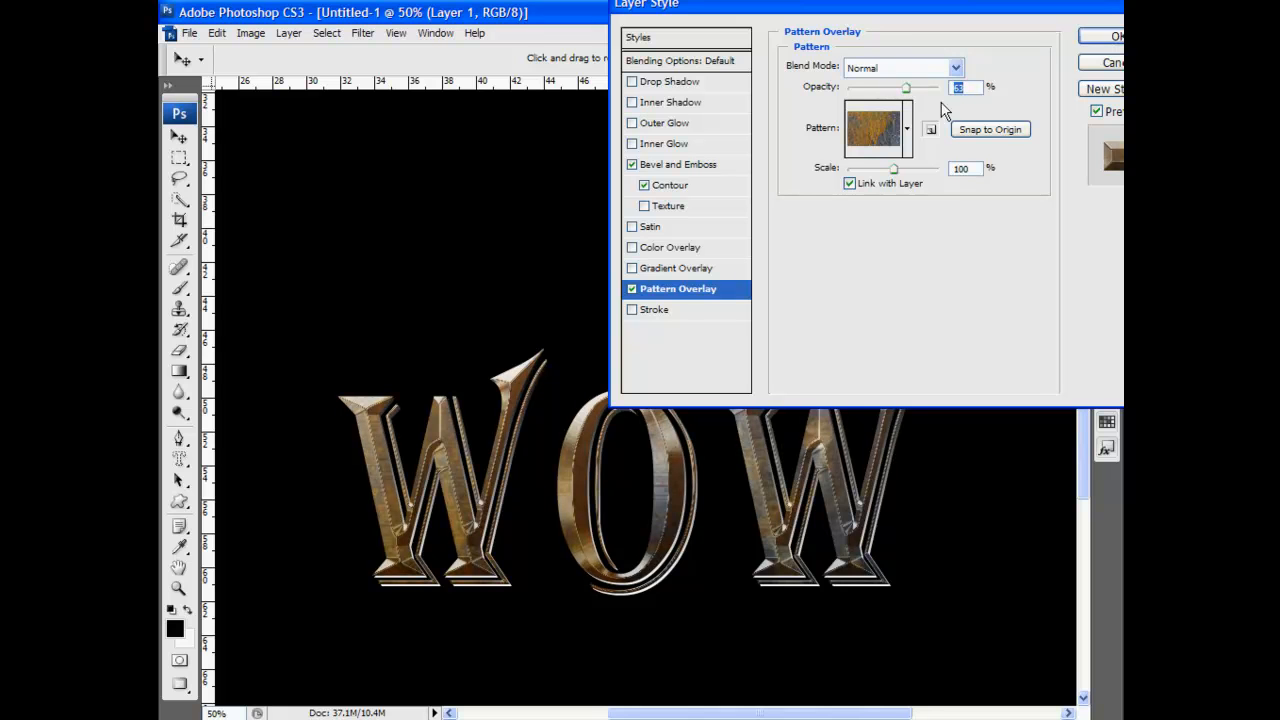
{"action": "left_click_drag", "start_coordinate": [909, 90], "coordinate": [947, 90]}
Step: Try the Soft Light blend mode on the pattern overlay, then set it to Overlay and apply the style
{"action": "left_click", "coordinate": [952, 67]}
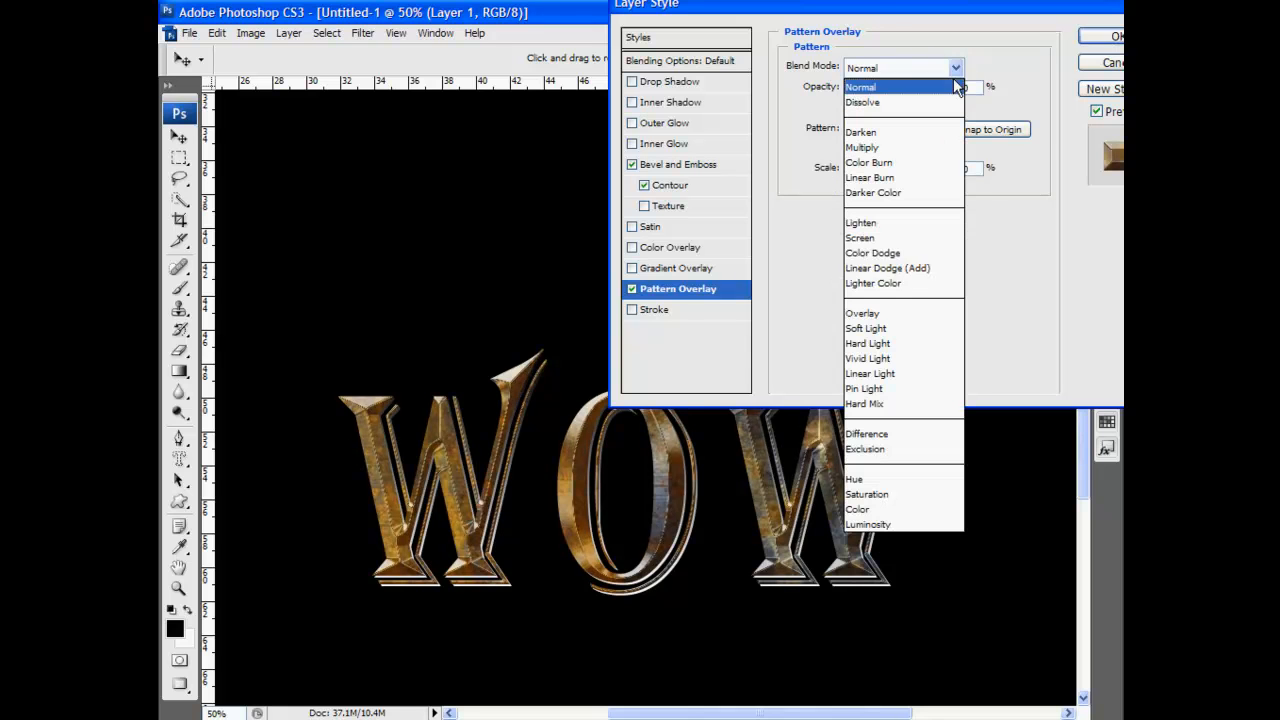
{"action": "left_click", "coordinate": [913, 328]}
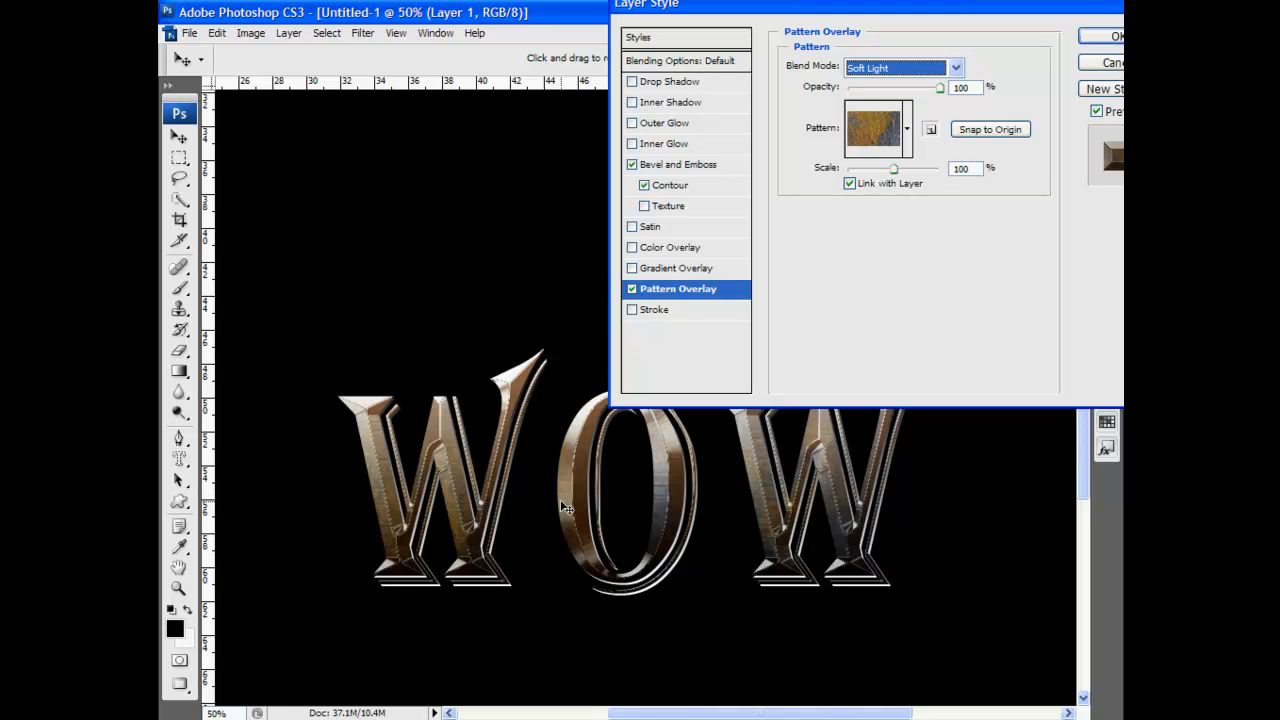
{"action": "left_click", "coordinate": [956, 67]}
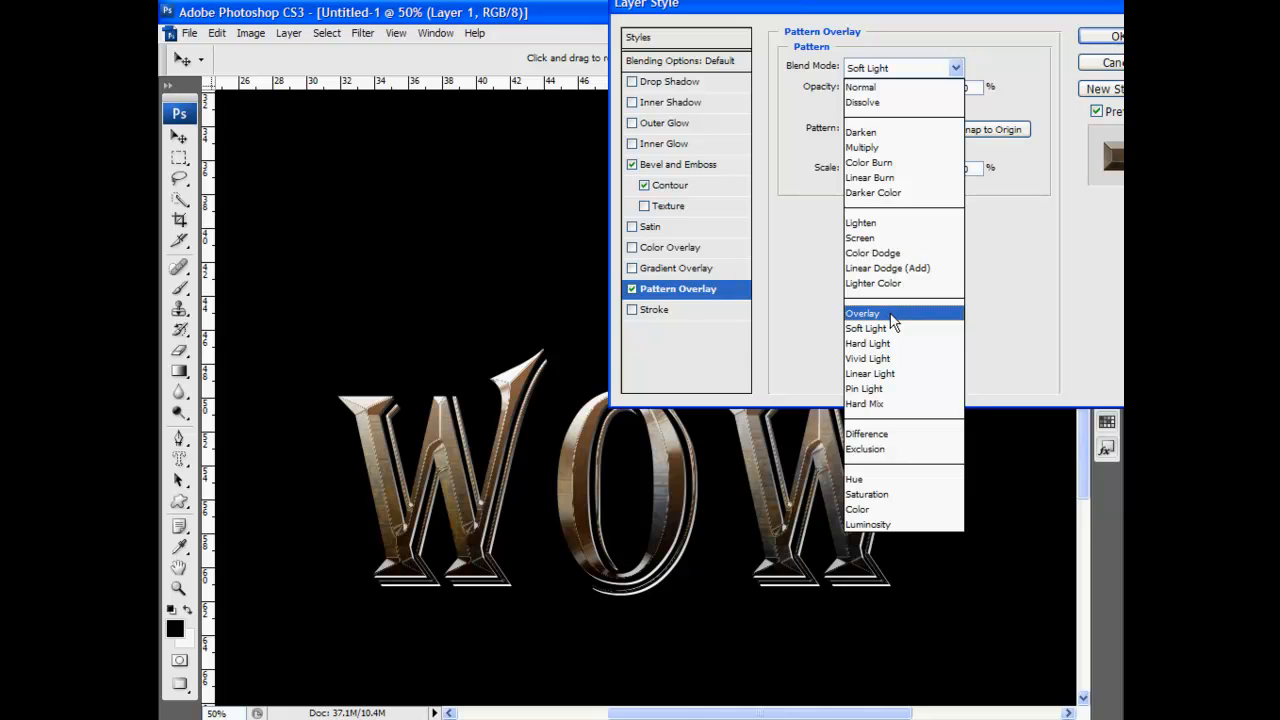
{"action": "left_click", "coordinate": [893, 316]}
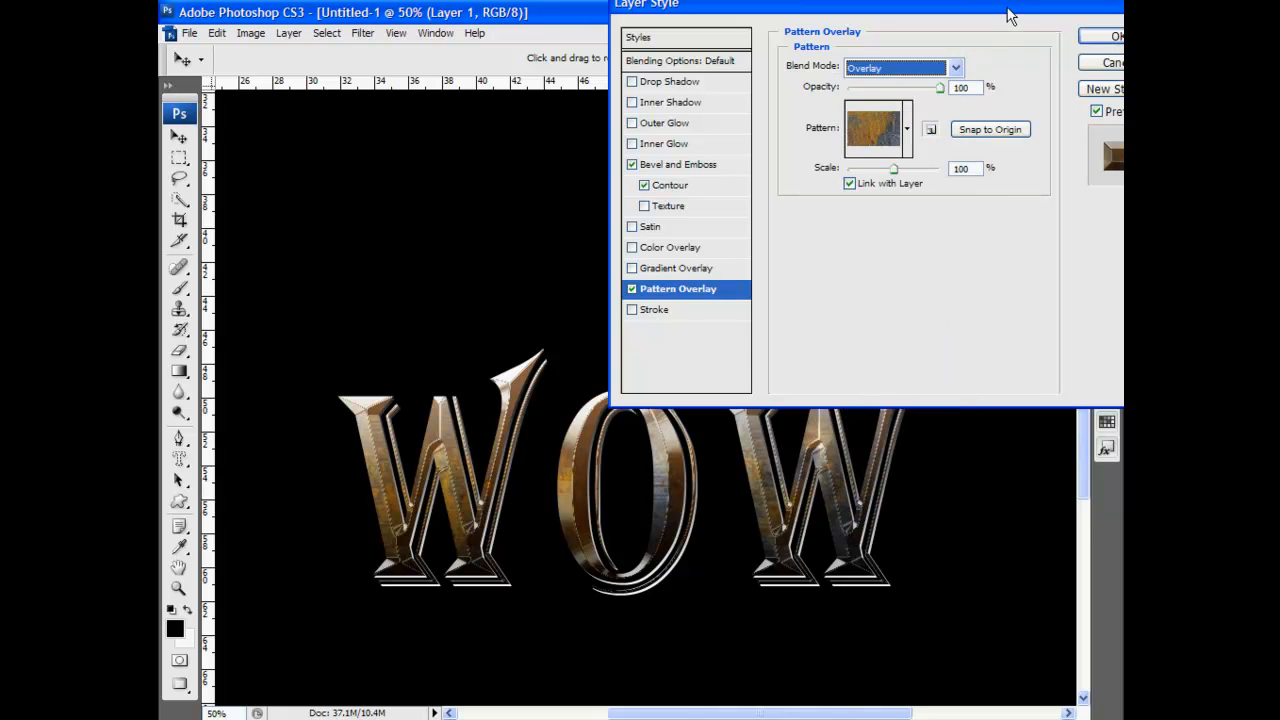
{"action": "left_click_drag", "start_coordinate": [1010, 16], "coordinate": [924, 43]}
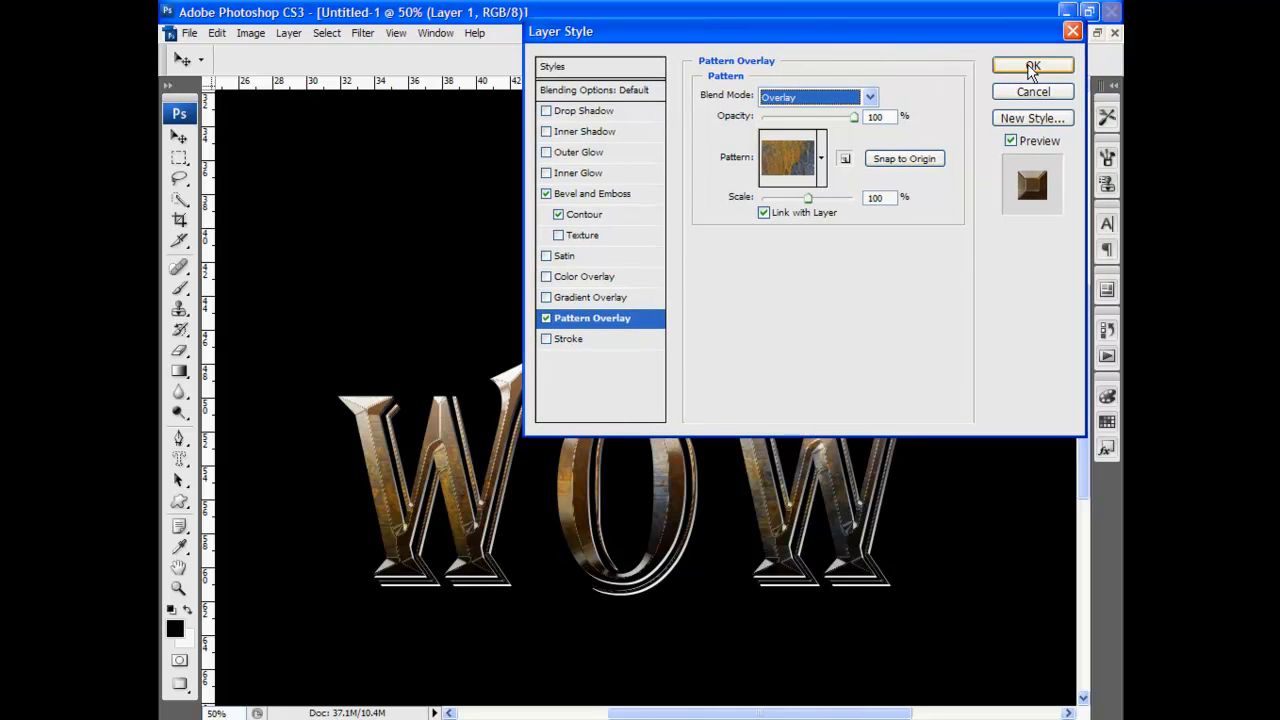
{"action": "left_click", "coordinate": [1024, 72]}
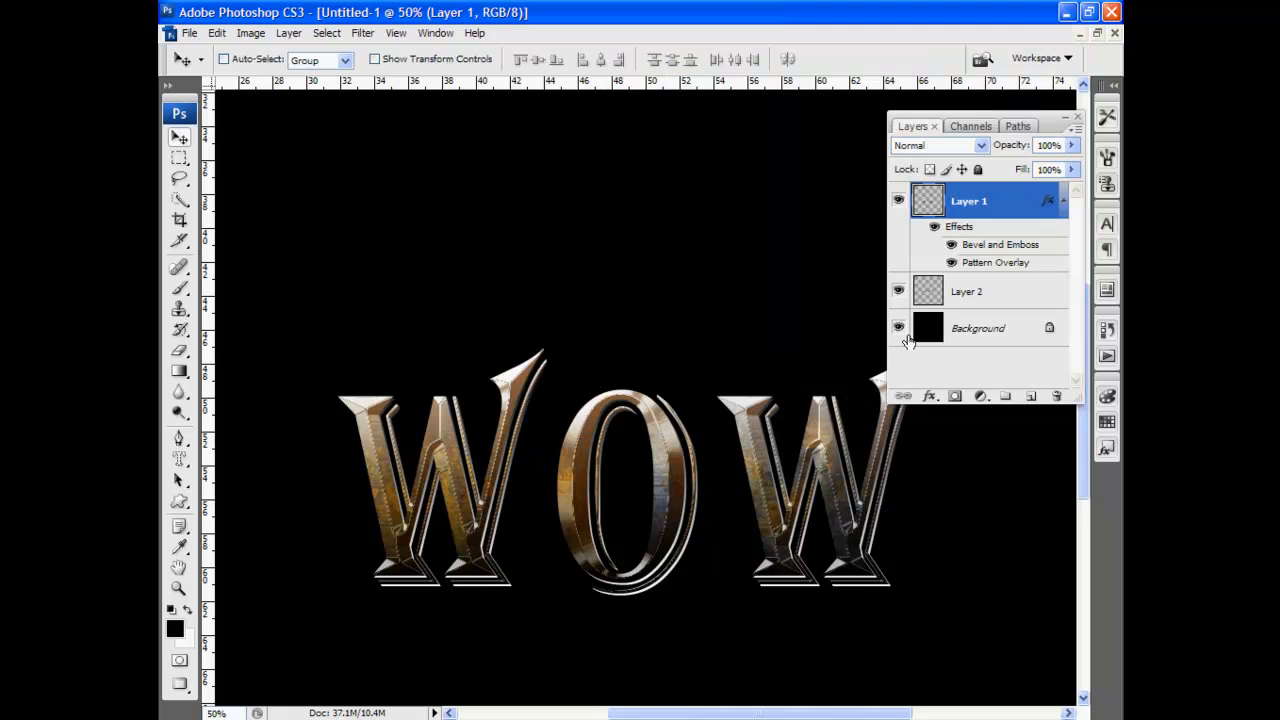
Step: Compare the text with and without Layer 2, then leave Layer 2 hidden
{"action": "left_click", "coordinate": [899, 290]}
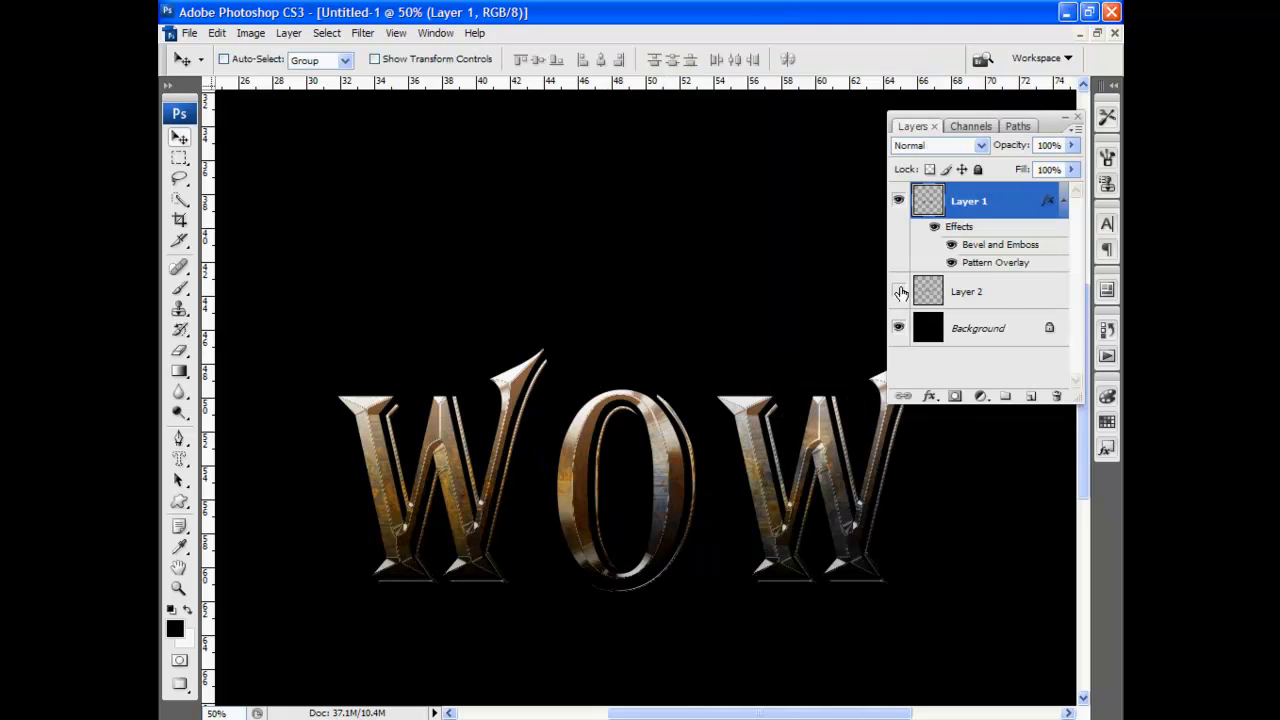
{"action": "left_click", "coordinate": [898, 290]}
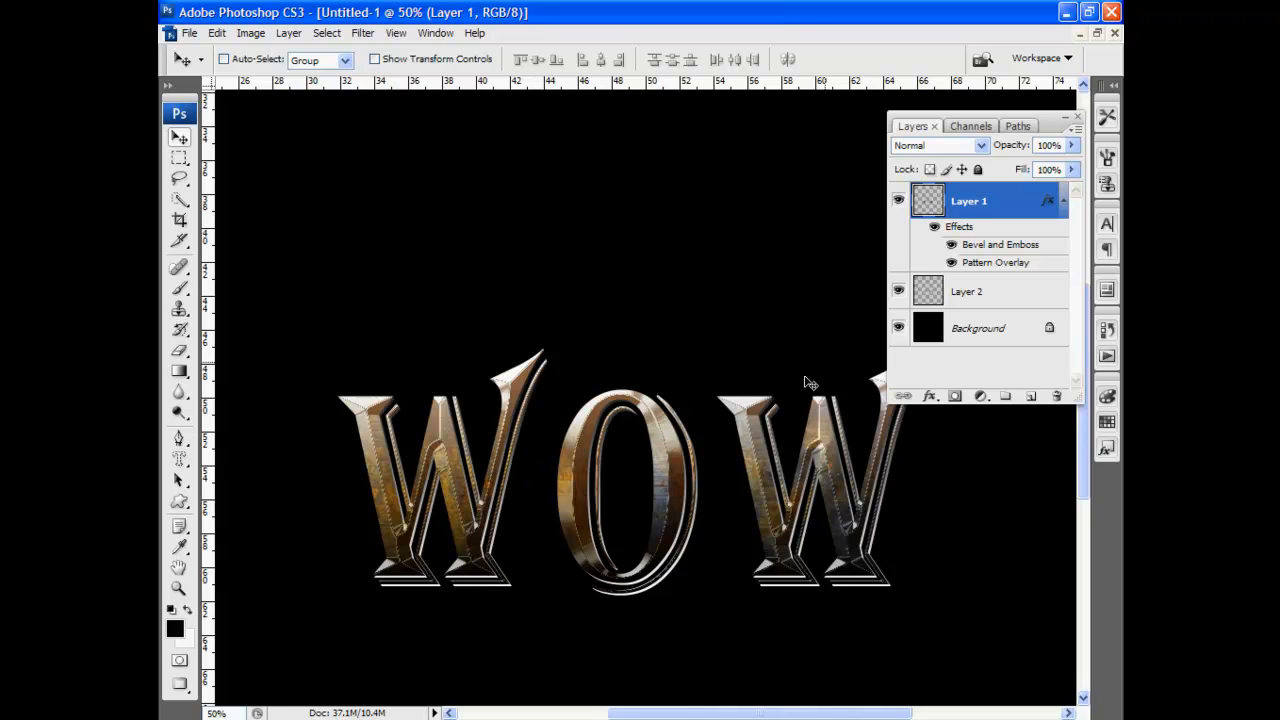
{"action": "left_click", "coordinate": [900, 290]}
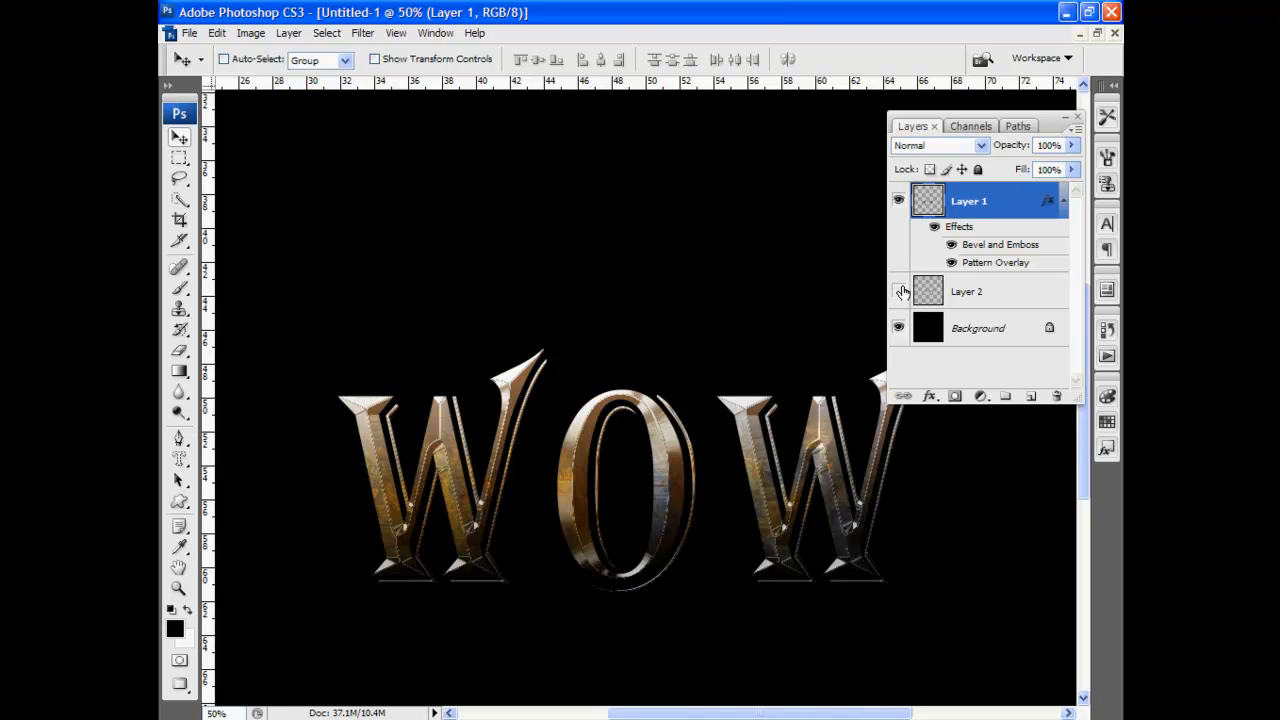
Step: Add a Stroke style to Layer 1, keeping its red ff0000 color
{"action": "key", "text": "ctrl+plus"}
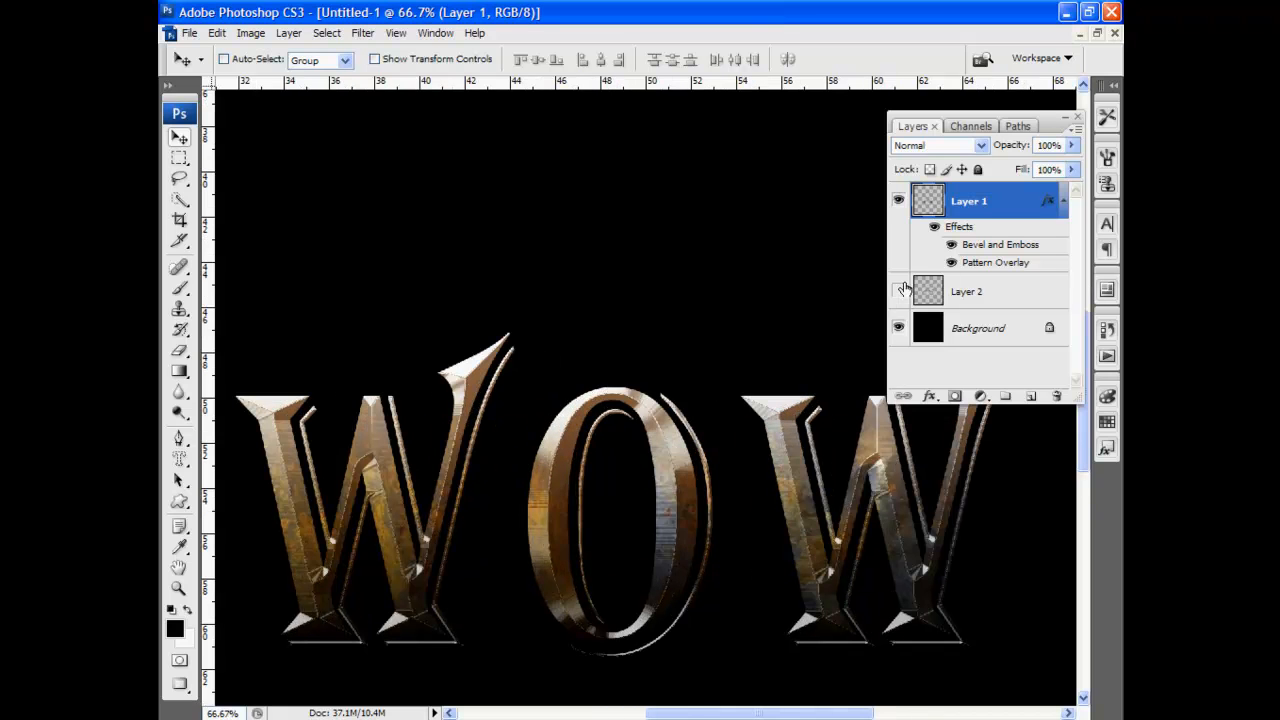
{"action": "double_click", "coordinate": [997, 232]}
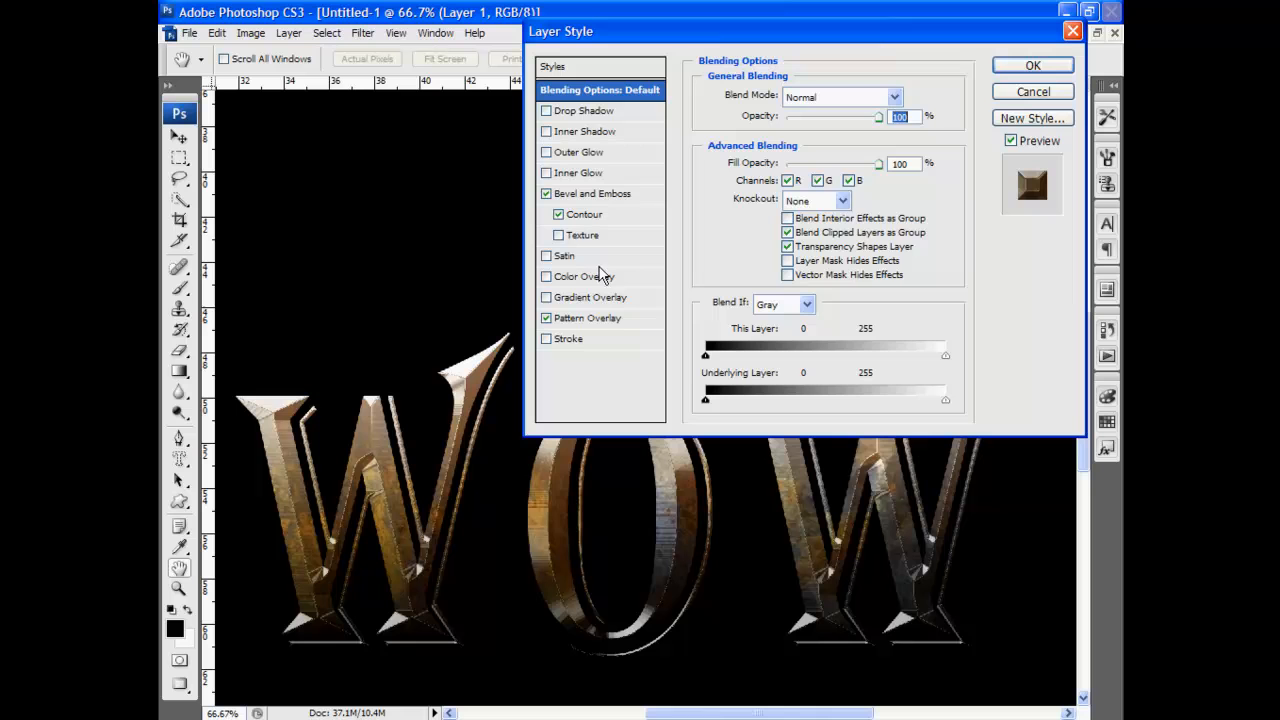
{"action": "left_click", "coordinate": [570, 339]}
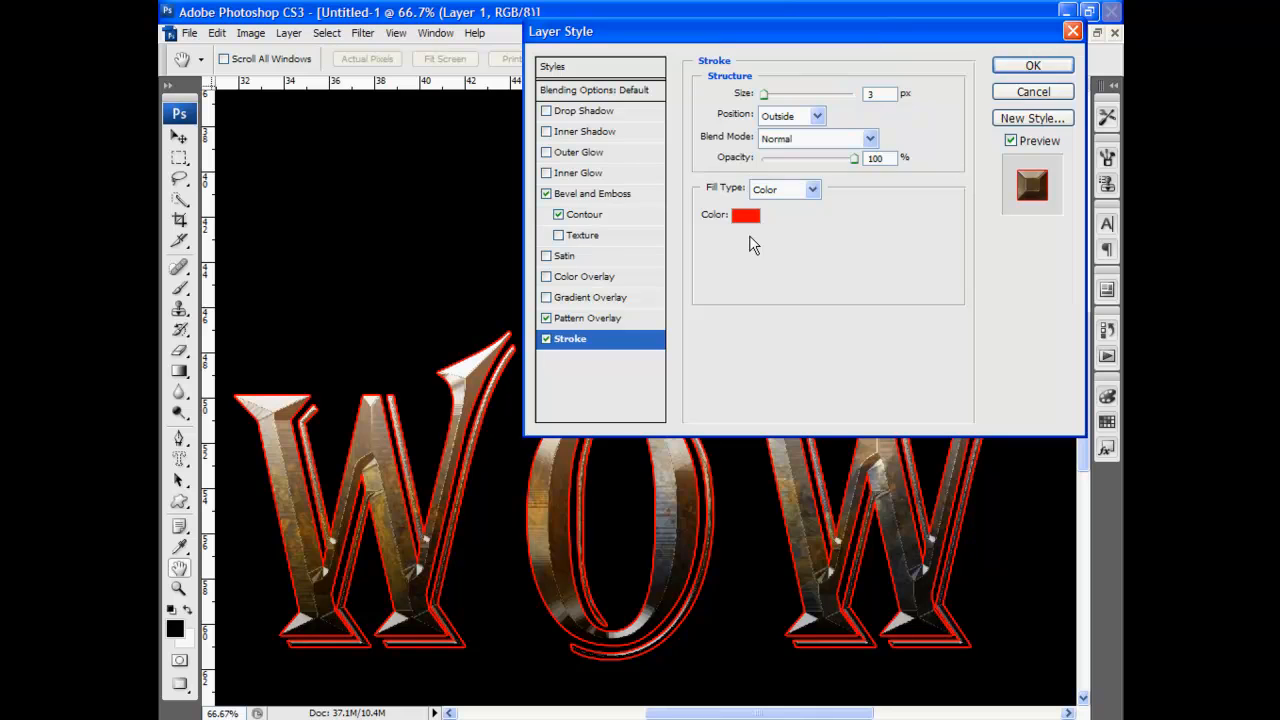
{"action": "left_click", "coordinate": [738, 218]}
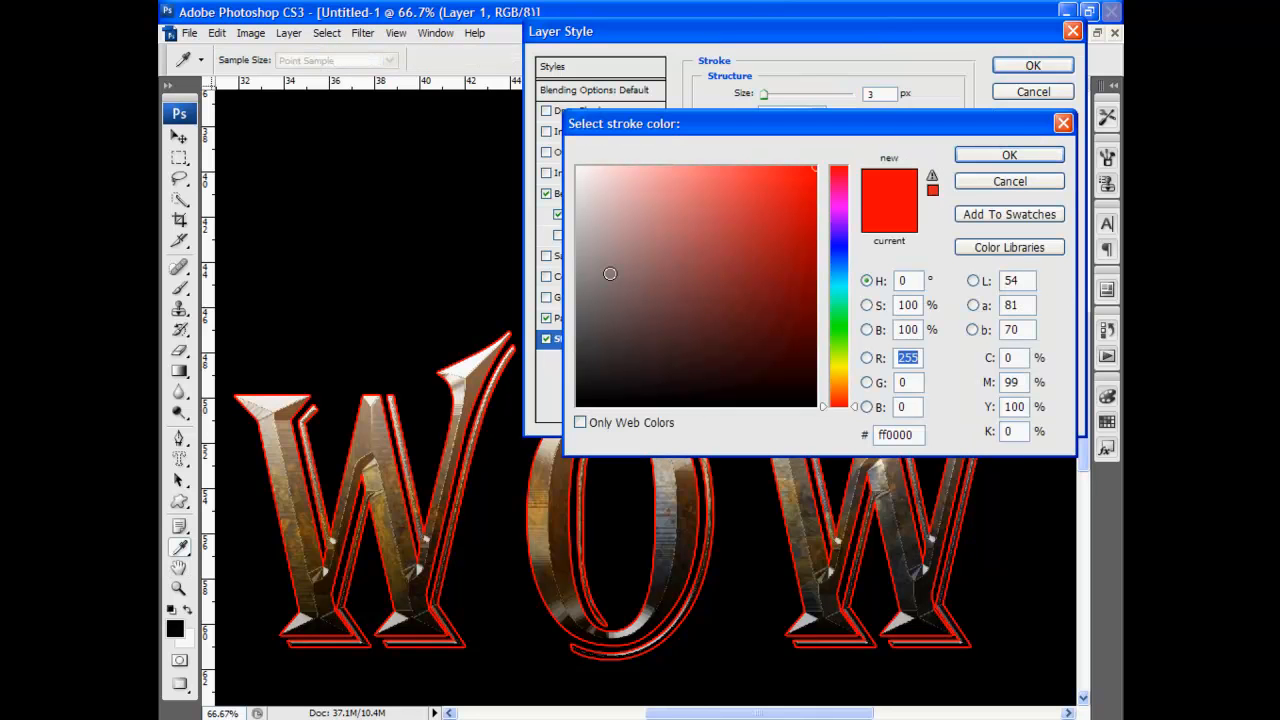
{"action": "left_click", "coordinate": [1010, 156]}
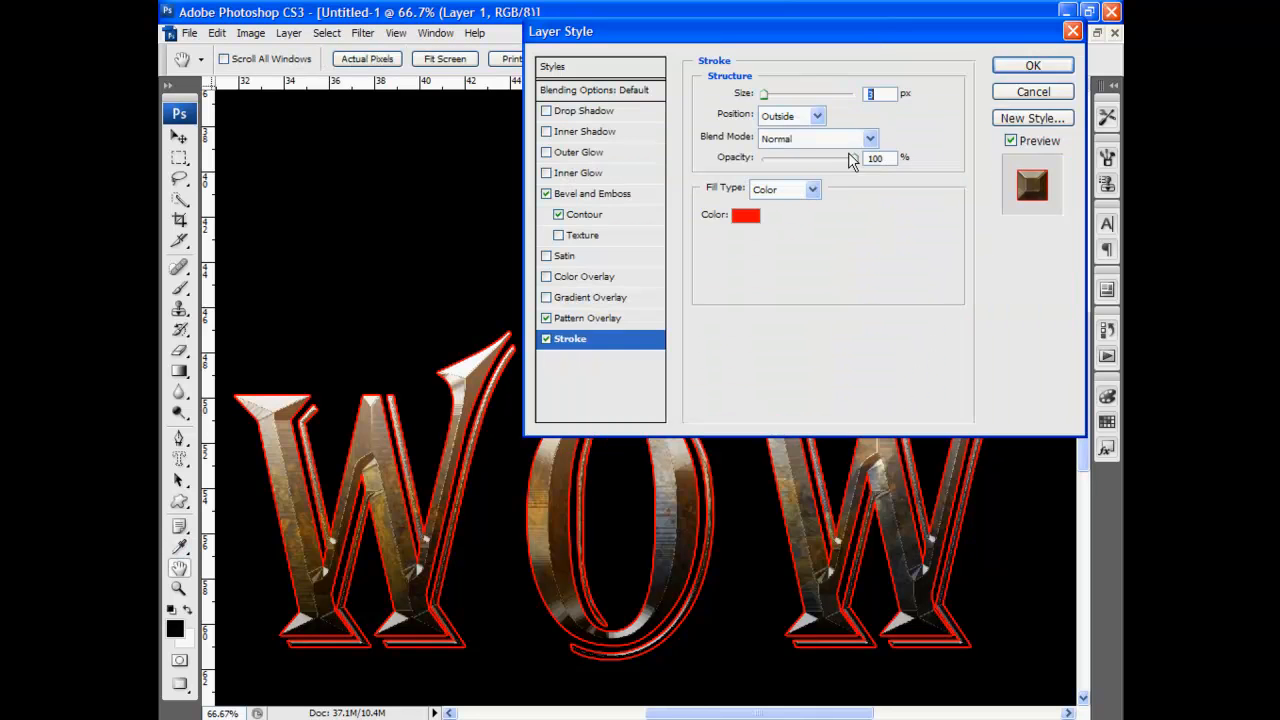
Step: Change the stroke's fill type to a reversed black-to-white gradient with the Shape Burst style
{"action": "left_click", "coordinate": [813, 192]}
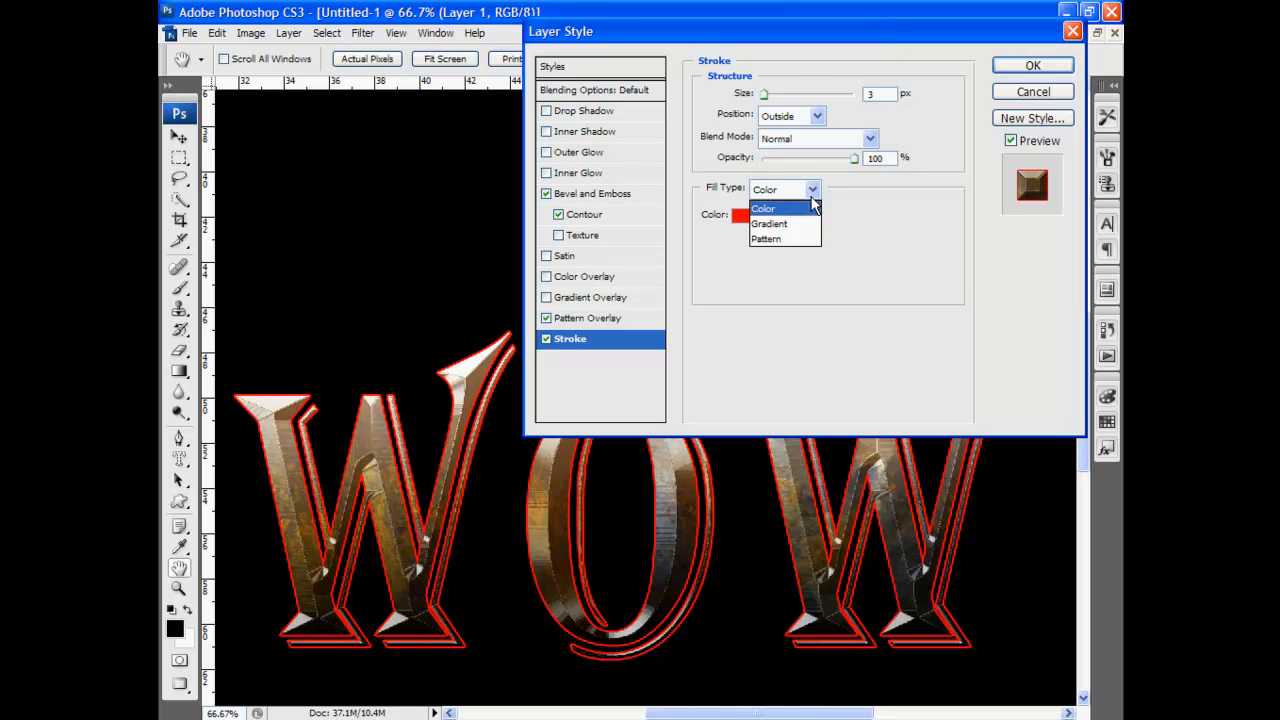
{"action": "left_click", "coordinate": [797, 226]}
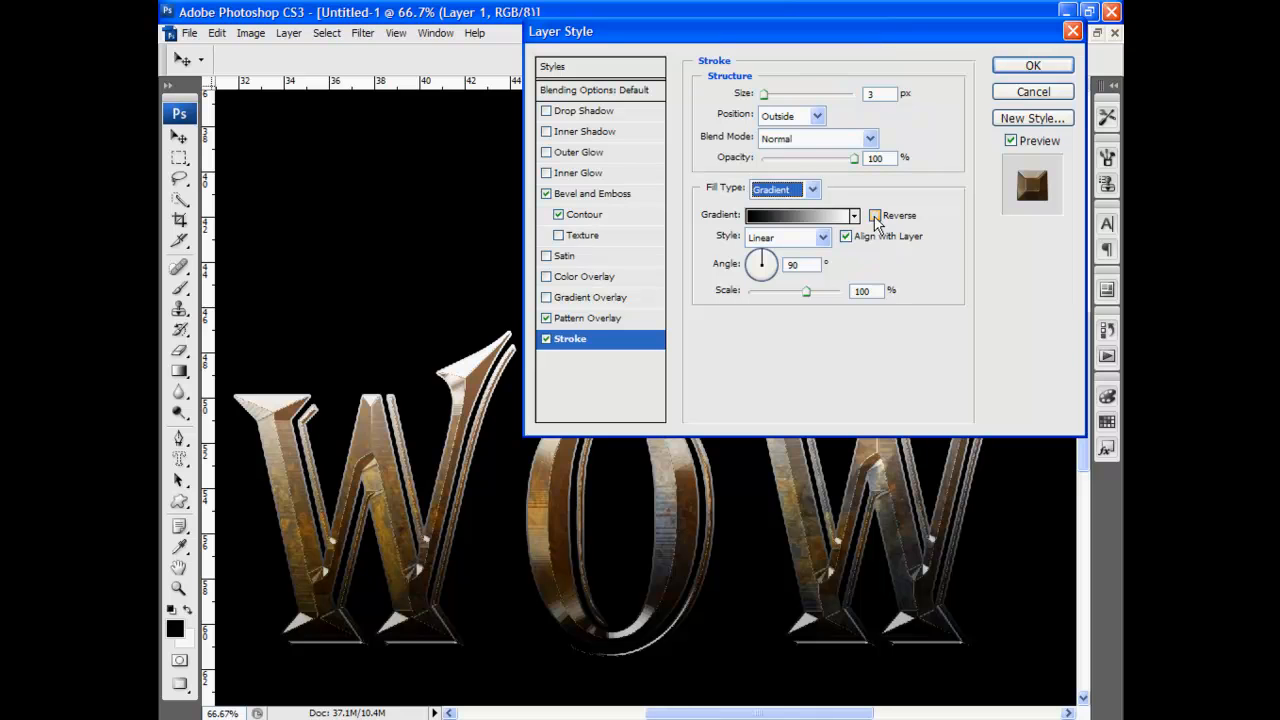
{"action": "left_click", "coordinate": [875, 216]}
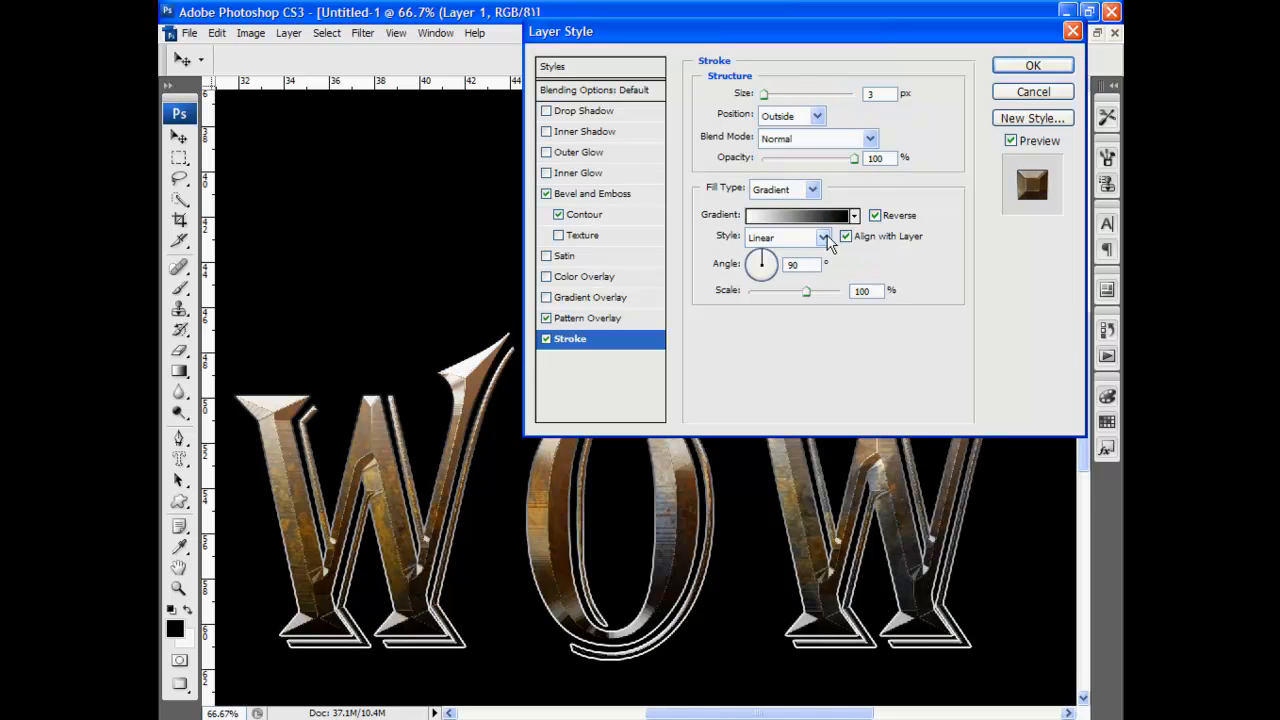
{"action": "left_click", "coordinate": [823, 238]}
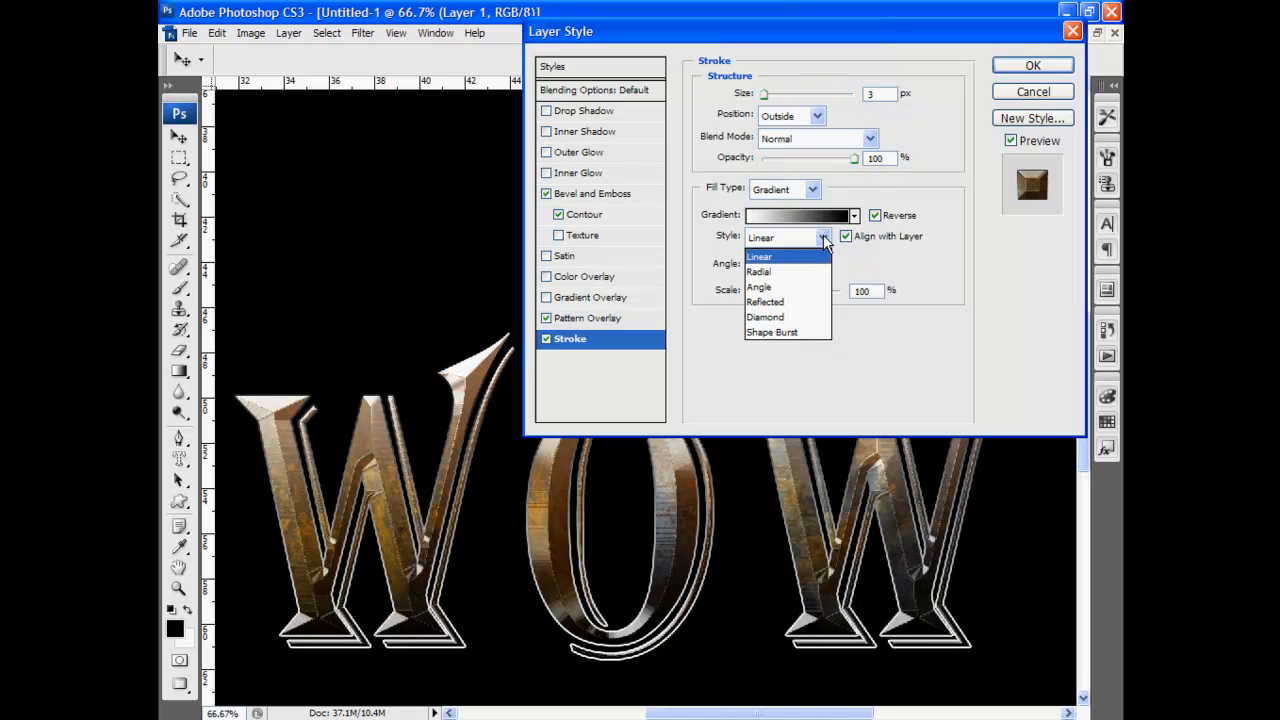
{"action": "left_click", "coordinate": [801, 334]}
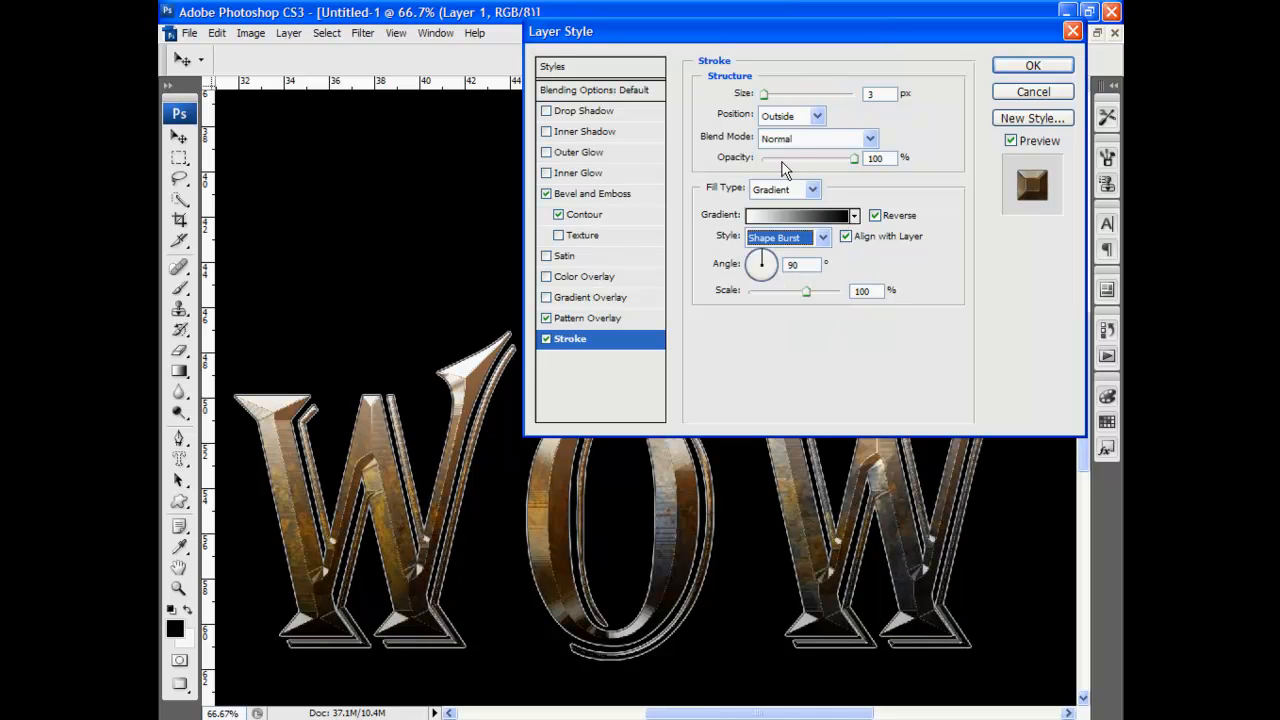
Step: Set the stroke size to 8 px and fill it with the copper gradient preset
{"action": "left_click", "coordinate": [766, 94]}
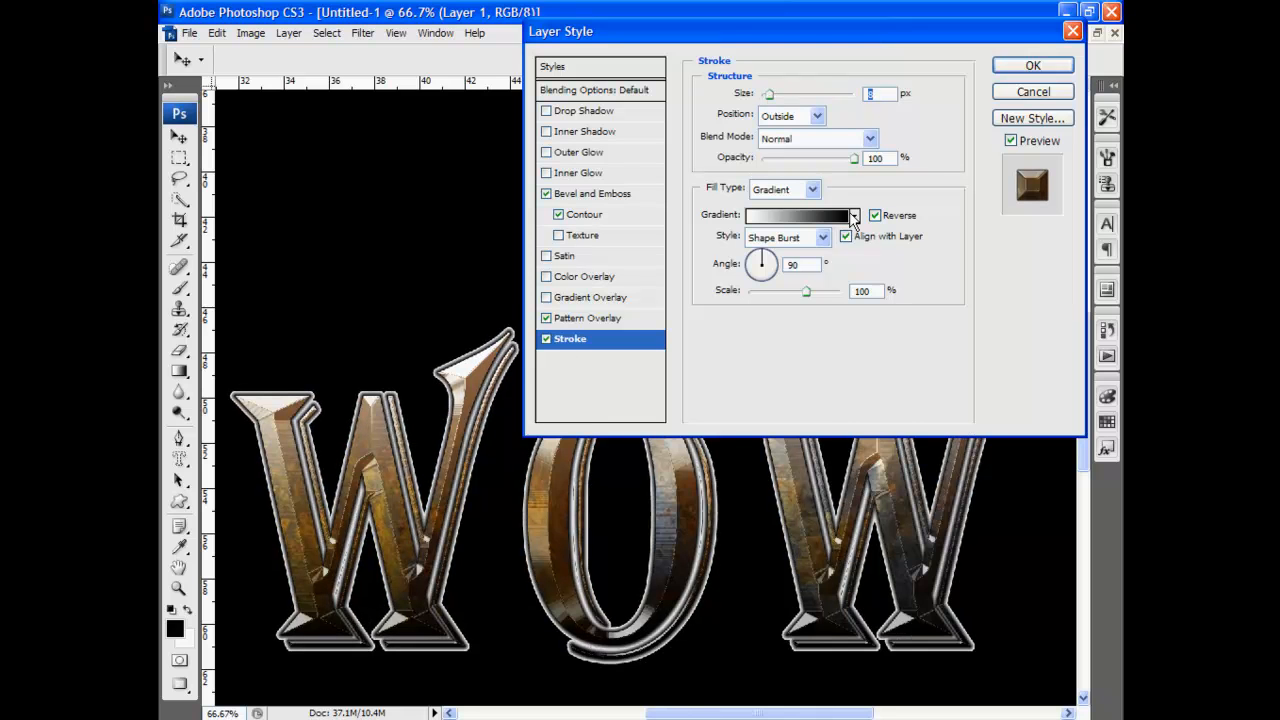
{"action": "left_click", "coordinate": [857, 217]}
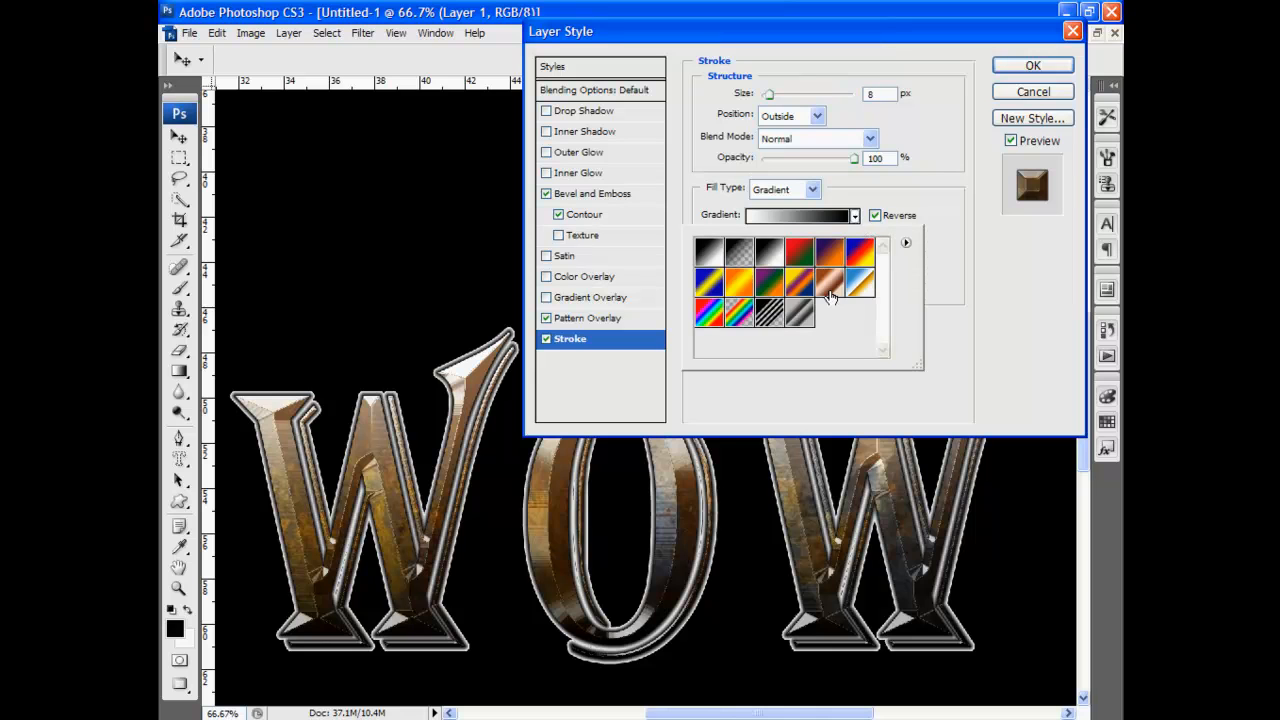
{"action": "left_click", "coordinate": [830, 287]}
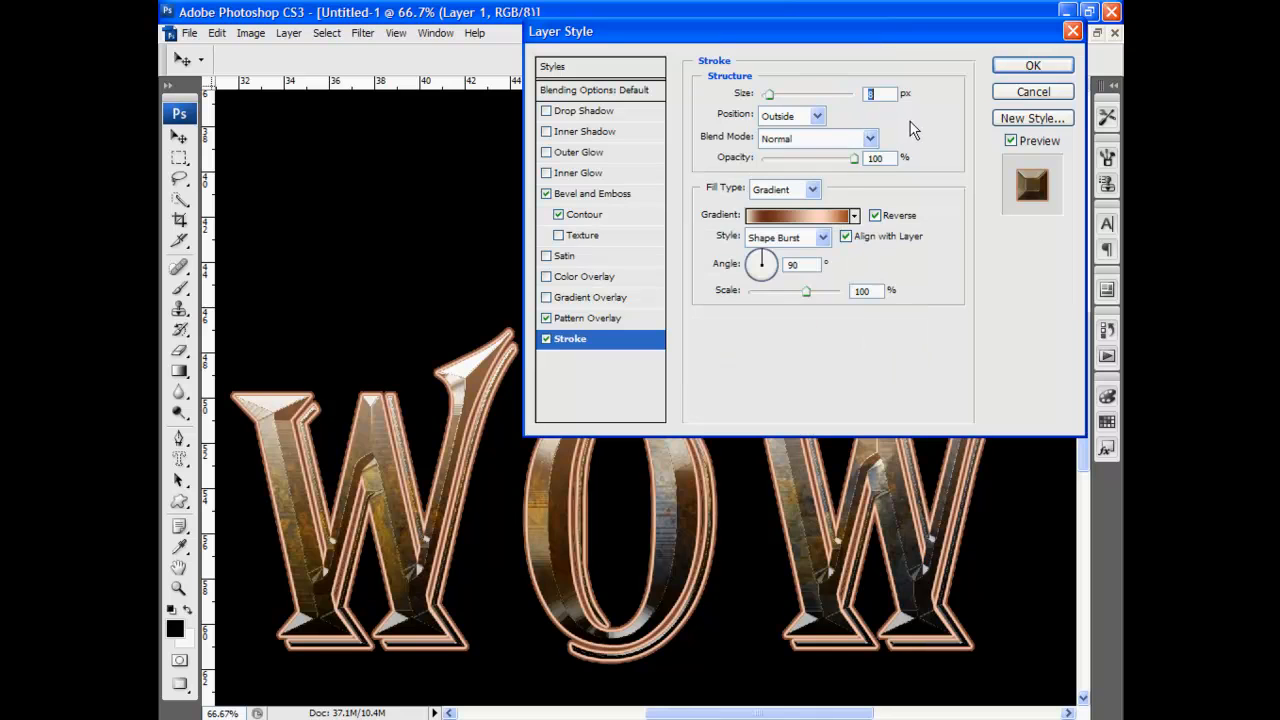
Step: Set the stroke's opacity to 64% and its size to 7 px
{"action": "left_click", "coordinate": [912, 128]}
{"action": "left_click_drag", "start_coordinate": [853, 158], "coordinate": [823, 160]}
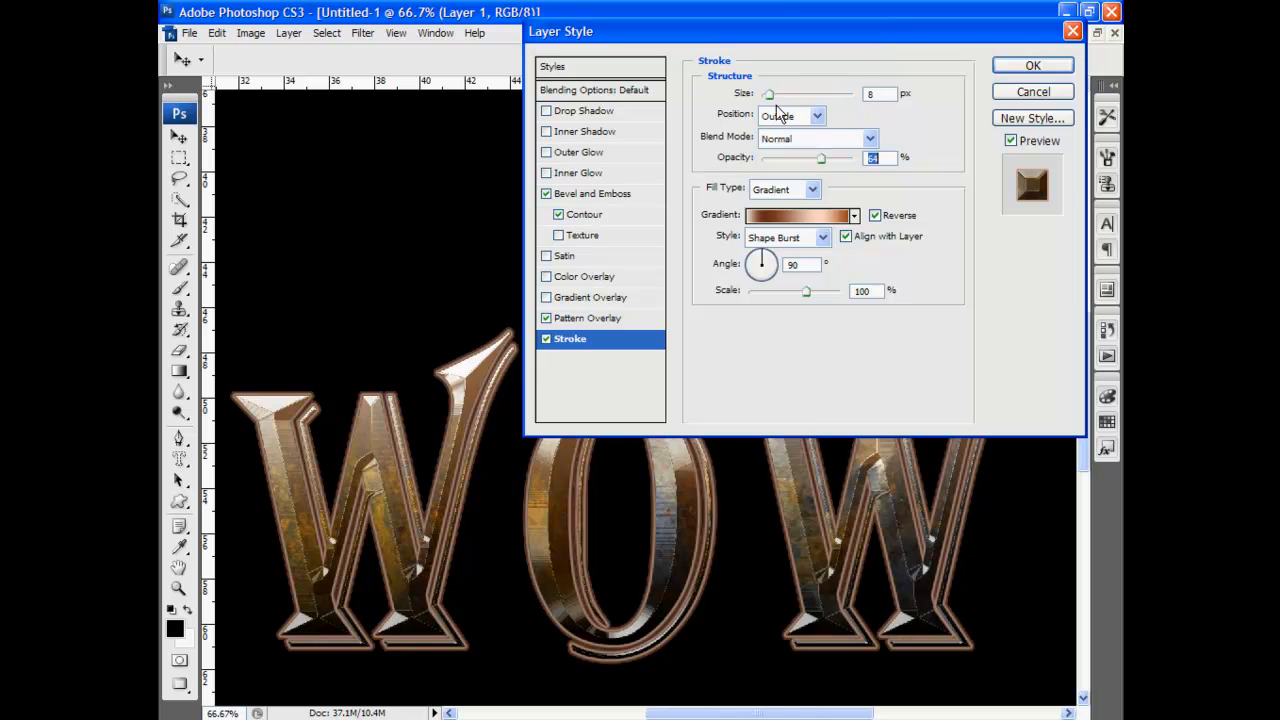
{"action": "mouse_move", "coordinate": [769, 94]}
{"action": "left_mouse_down"}
{"action": "mouse_move", "coordinate": [780, 95]}
{"action": "mouse_move", "coordinate": [769, 95]}
{"action": "left_mouse_up"}
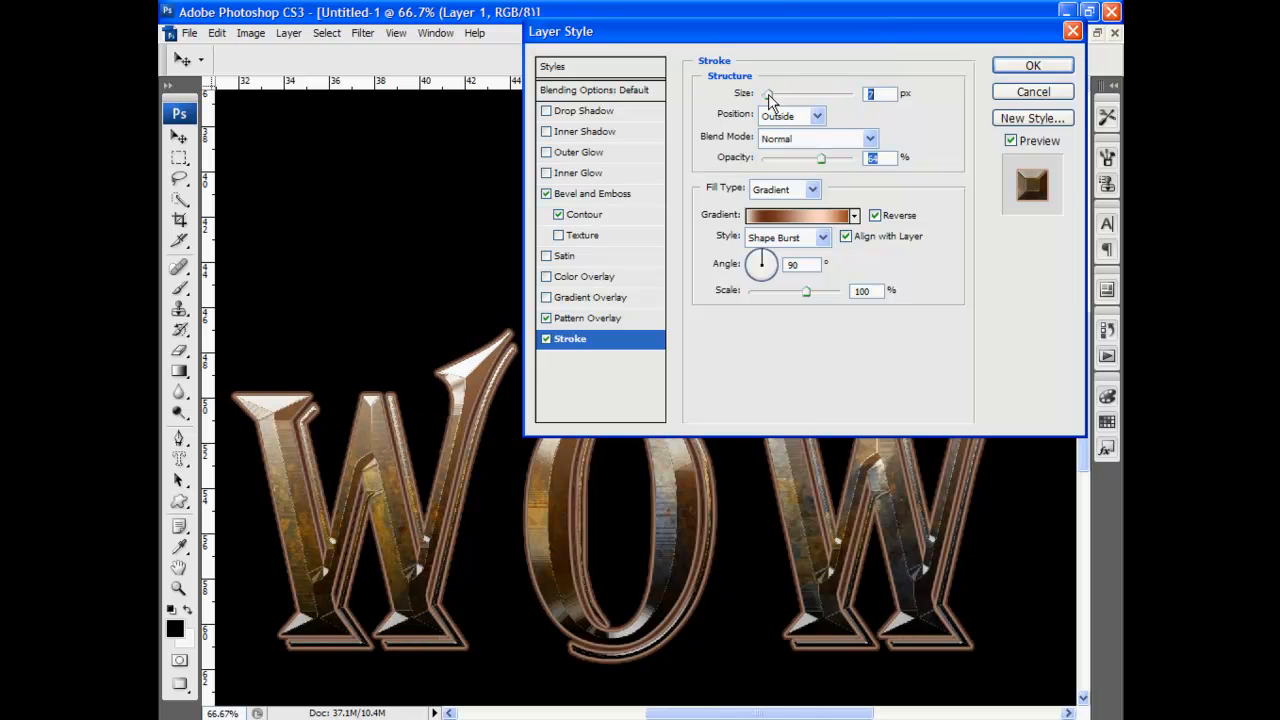
Step: Change the stroke's fill type to Pattern and choose the rusty metal pattern
{"action": "left_click", "coordinate": [812, 189]}
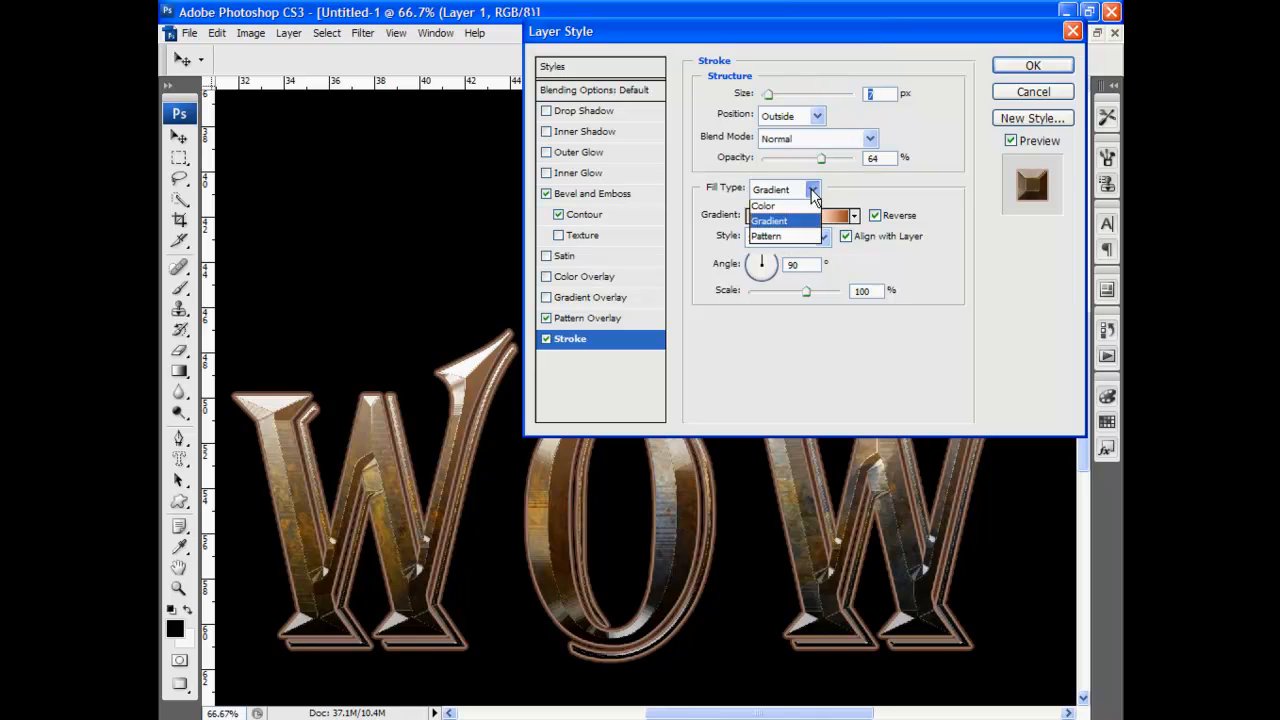
{"action": "left_click", "coordinate": [786, 242]}
{"action": "left_click", "coordinate": [799, 238]}
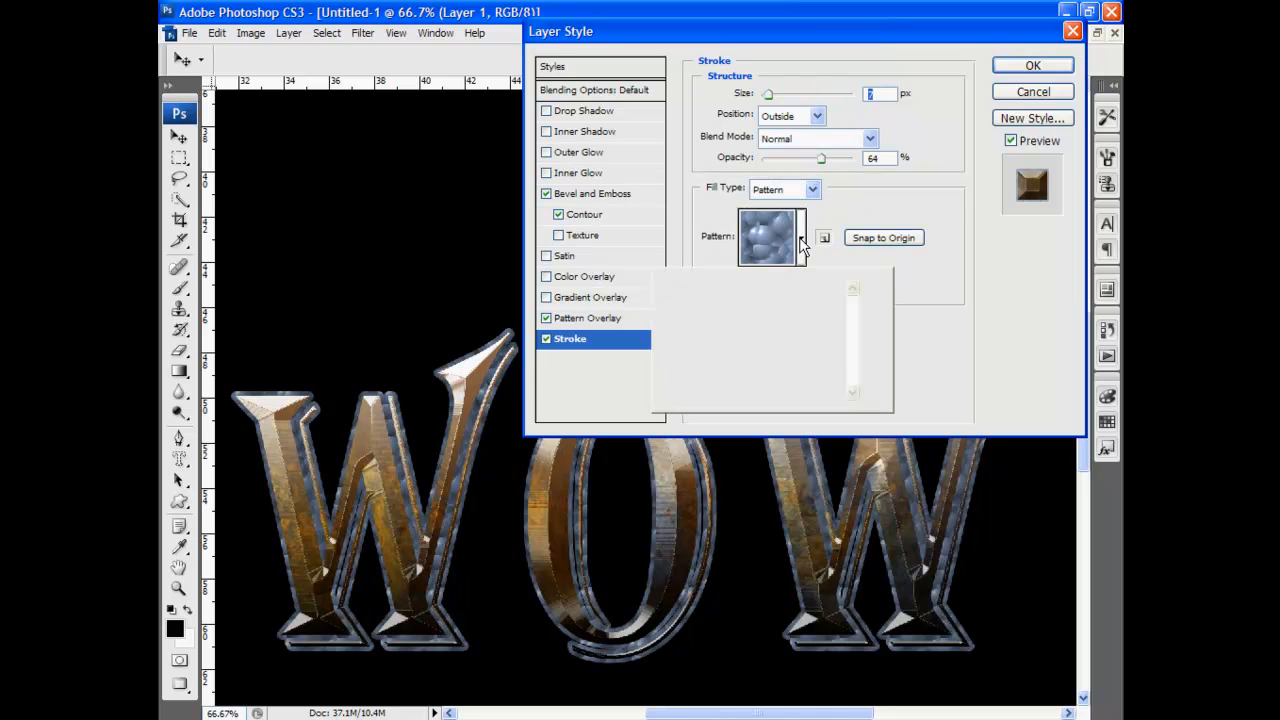
{"action": "left_click", "coordinate": [739, 354]}
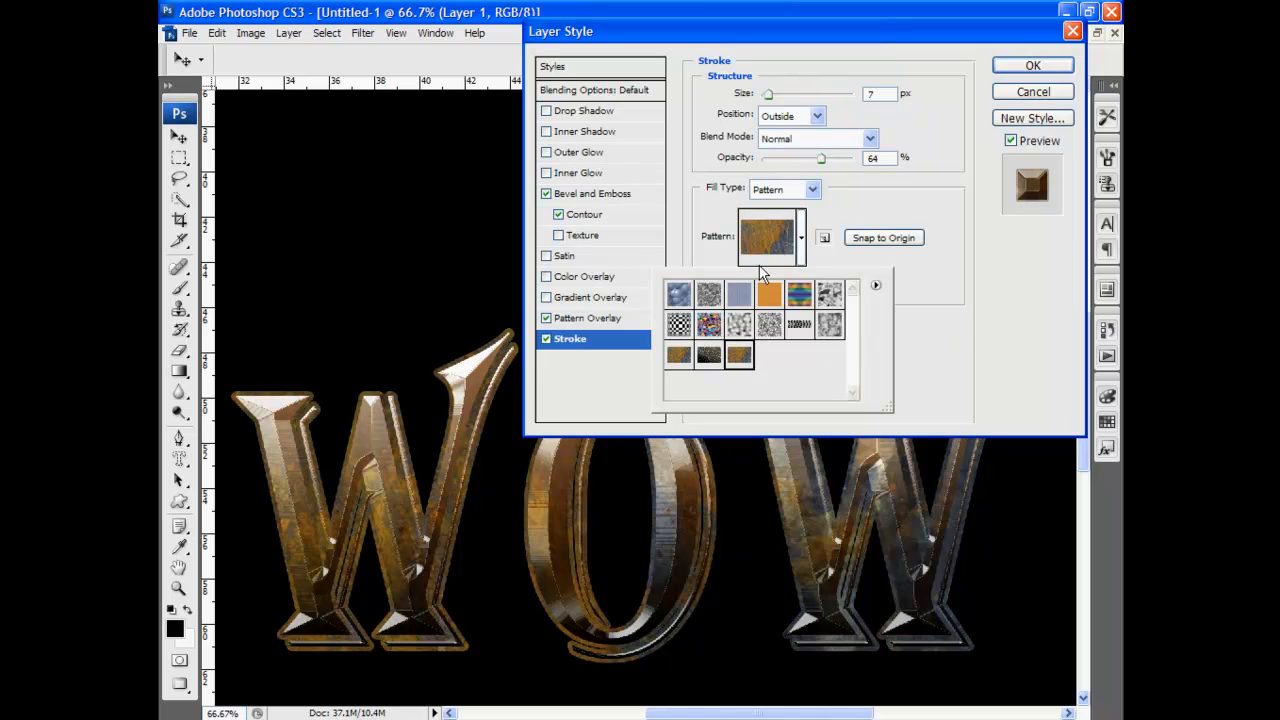
{"action": "left_click", "coordinate": [950, 325]}
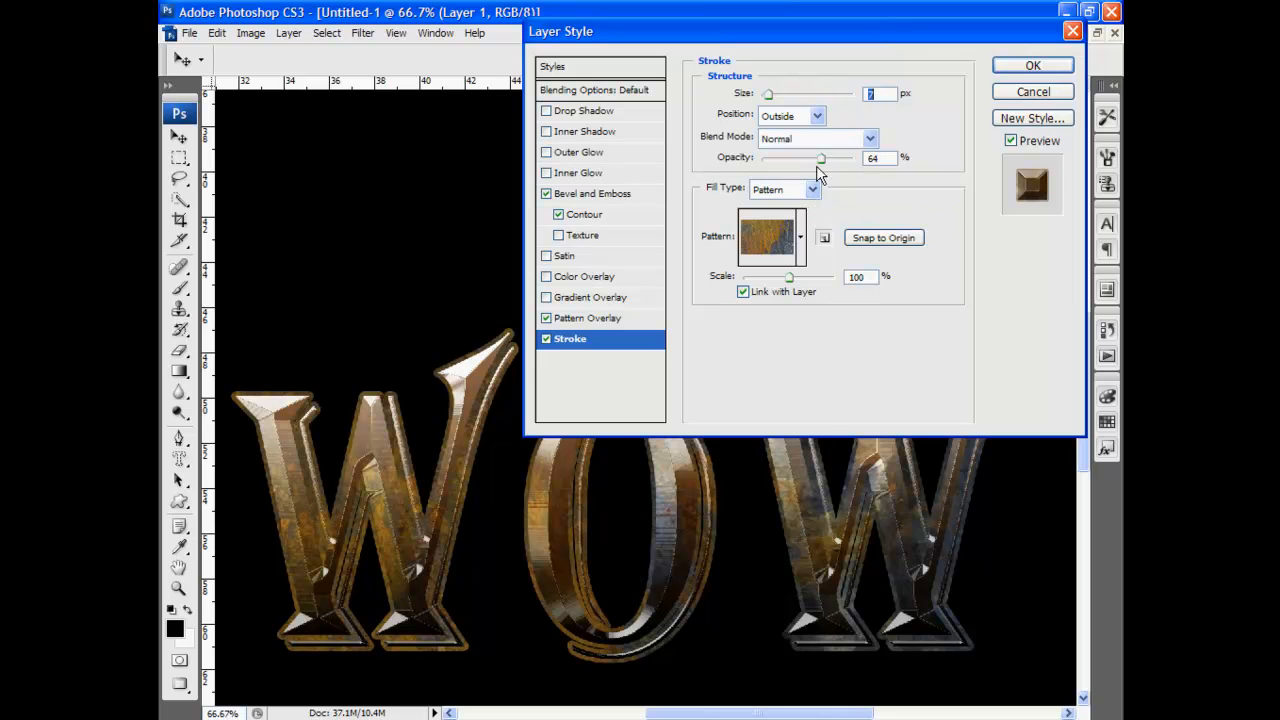
Step: Set the stroke's position to Inside and its opacity to 91%
{"action": "left_click", "coordinate": [817, 116]}
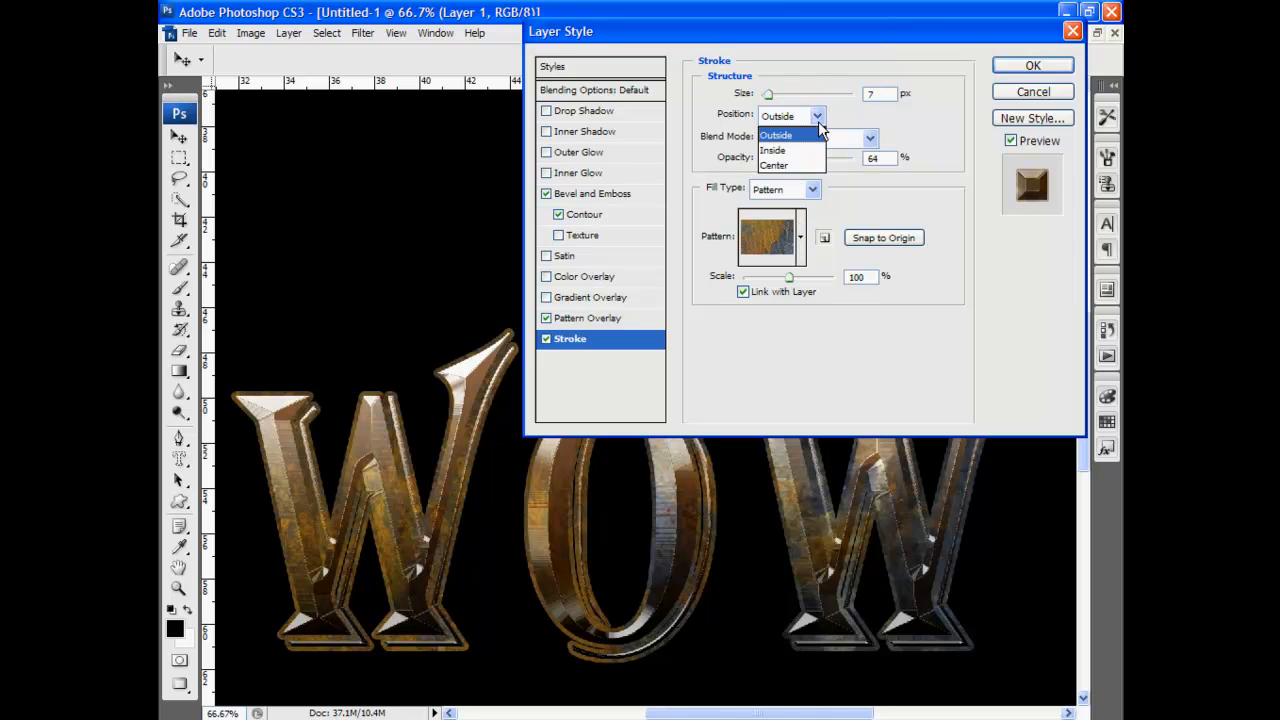
{"action": "left_click", "coordinate": [808, 144]}
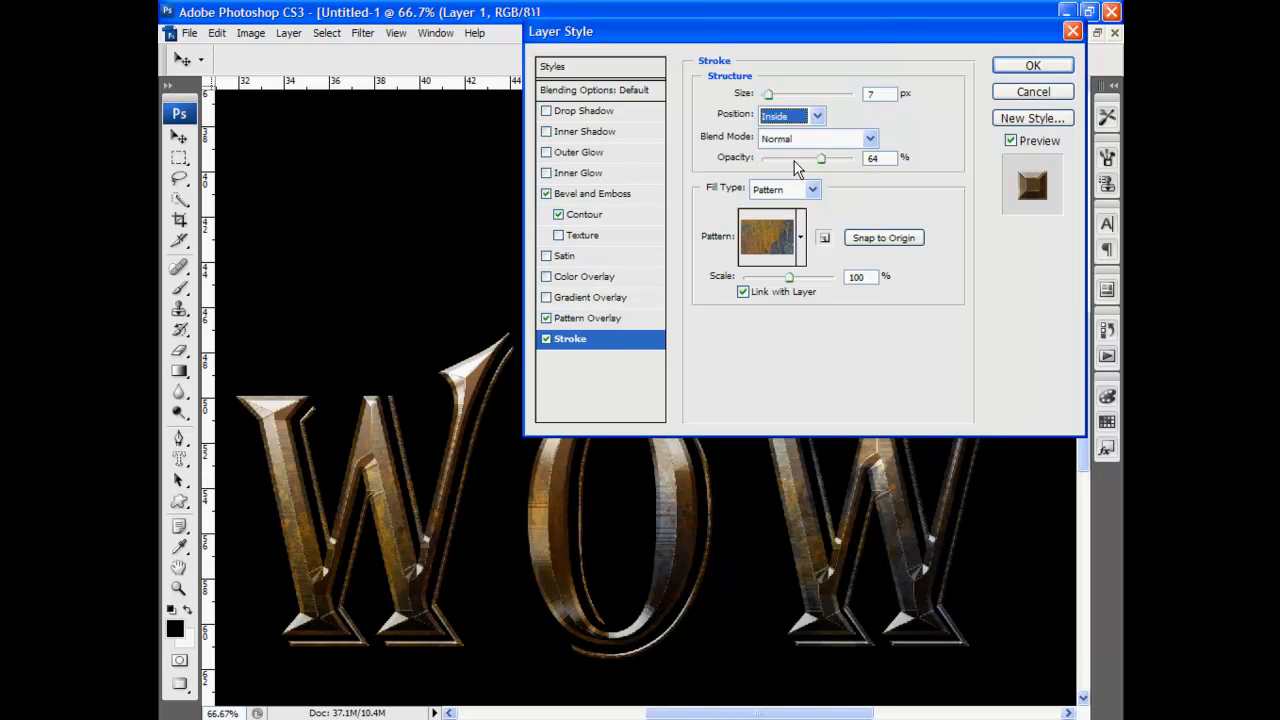
{"action": "left_click_drag", "start_coordinate": [826, 165], "coordinate": [847, 159]}
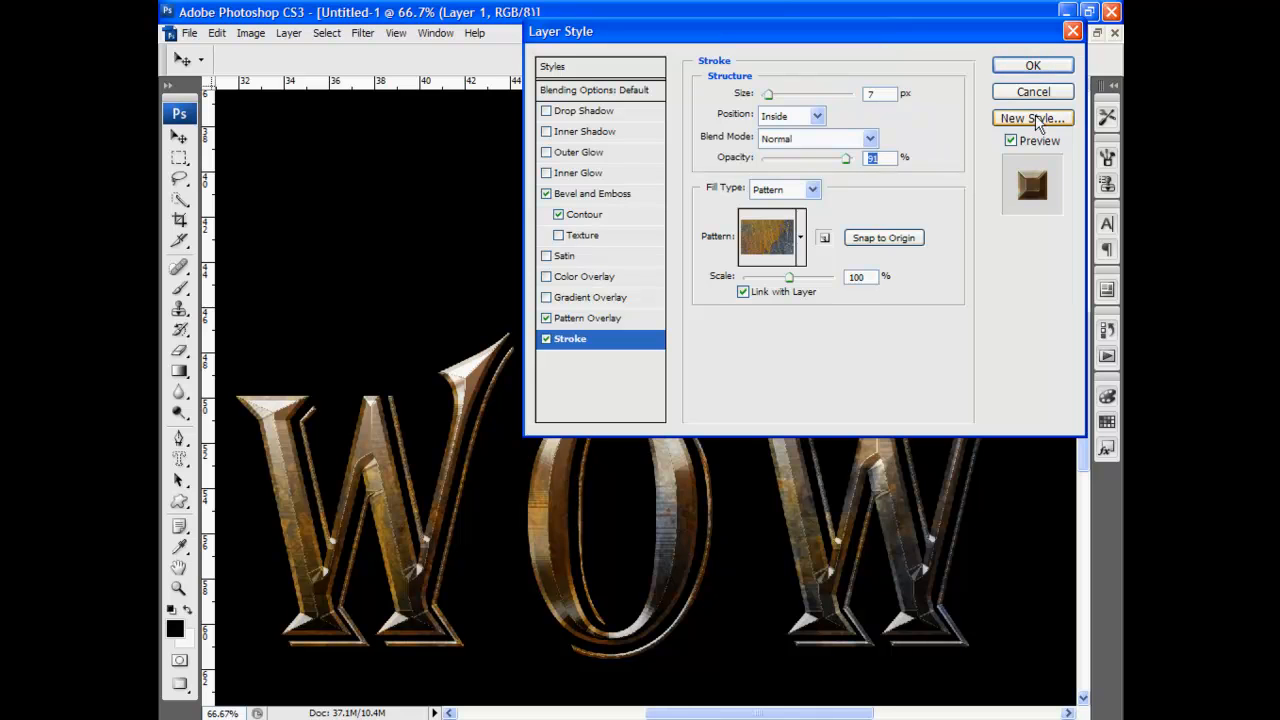
Step: Save the layer effects as a new style under the default name and apply the effects to Layer 1
{"action": "left_click", "coordinate": [1036, 118]}
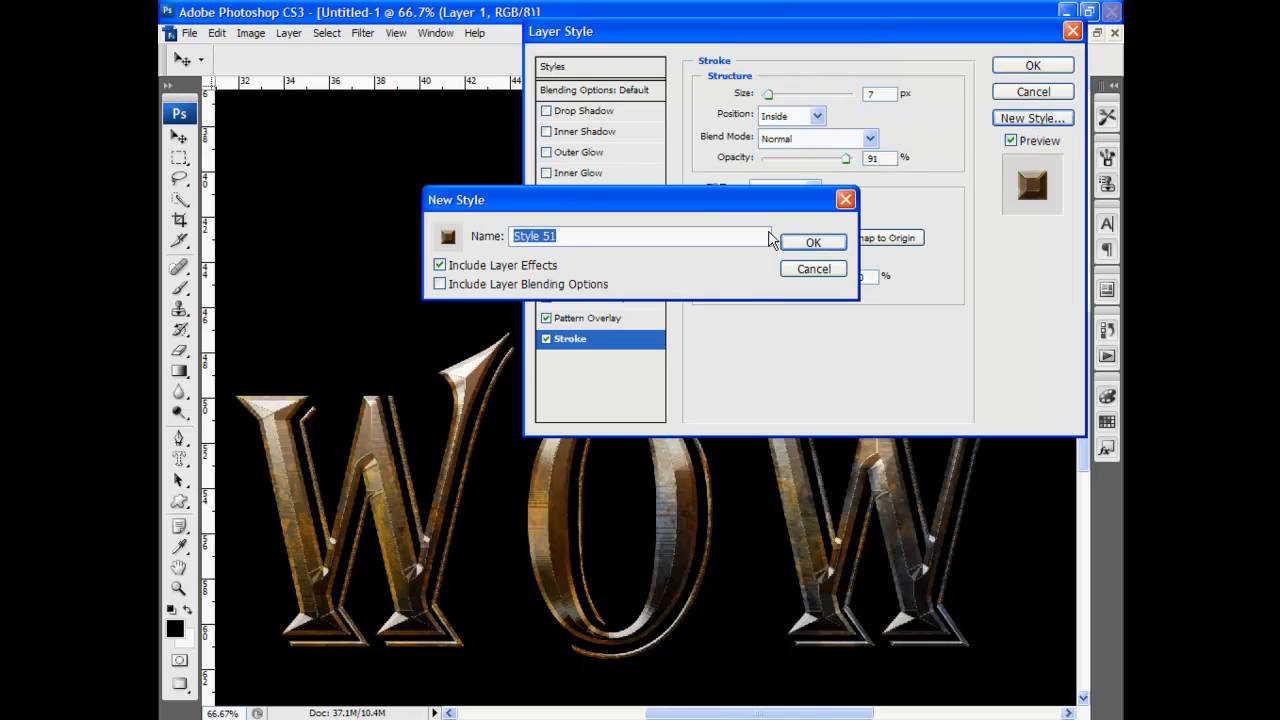
{"action": "left_click", "coordinate": [813, 242]}
{"action": "left_click", "coordinate": [1032, 67]}
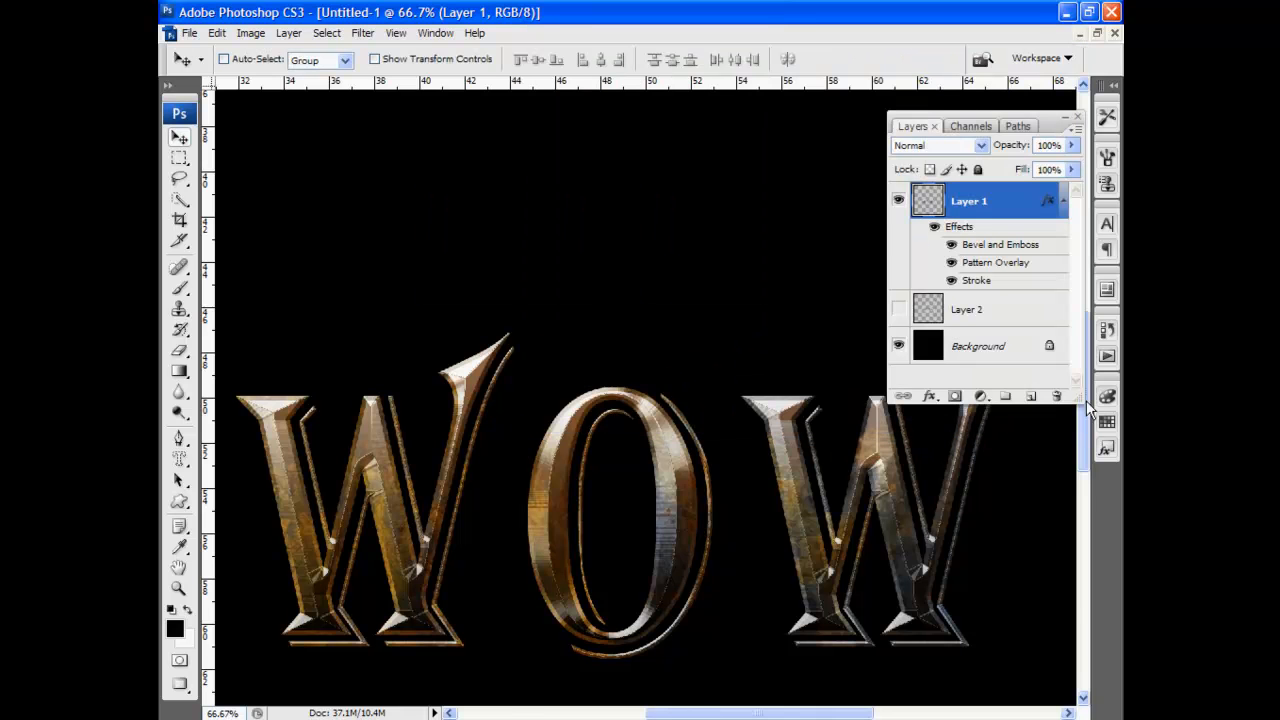
Step: Examine the finished WOW text up close and at reduced magnifications
{"action": "key", "text": "ctrl+plus"}
{"action": "left_click_drag", "start_coordinate": [733, 336], "coordinate": [844, 270]}
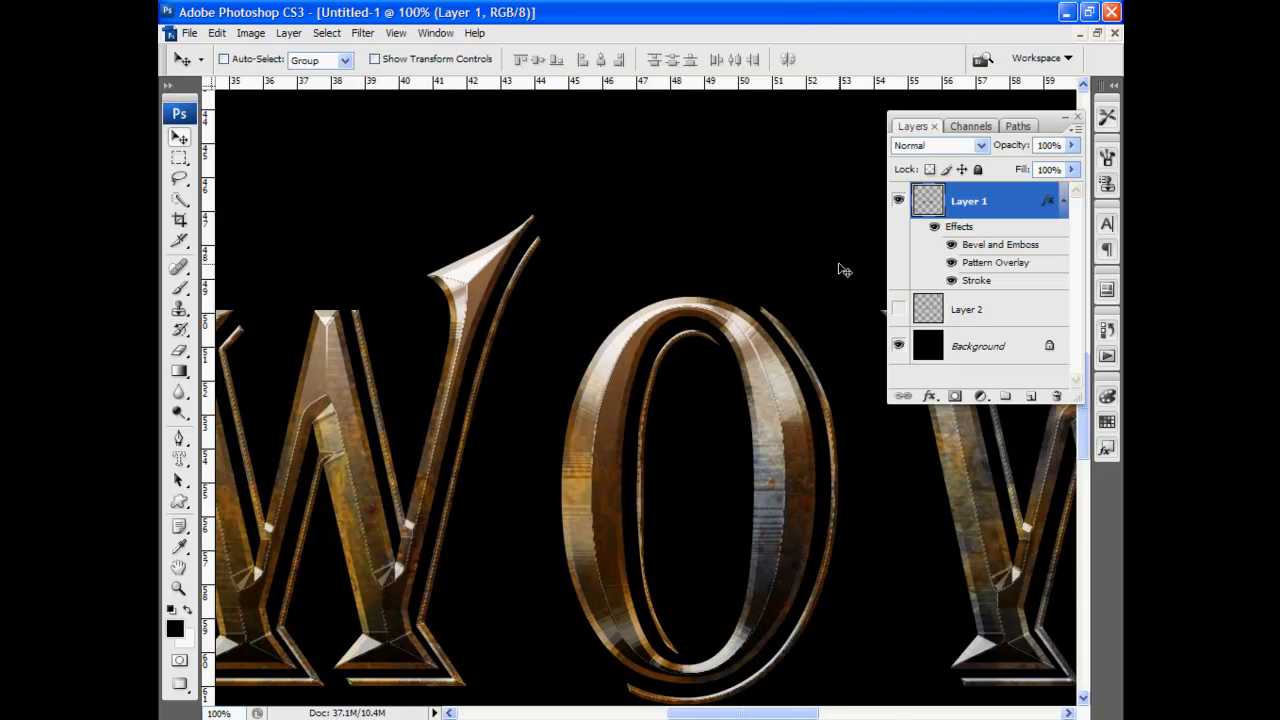
{"action": "key", "text": "ctrl+minus"}
{"action": "key", "text": "ctrl+minus"}
{"action": "key", "text": "ctrl+minus"}
{"action": "key", "text": "ctrl+minus"}
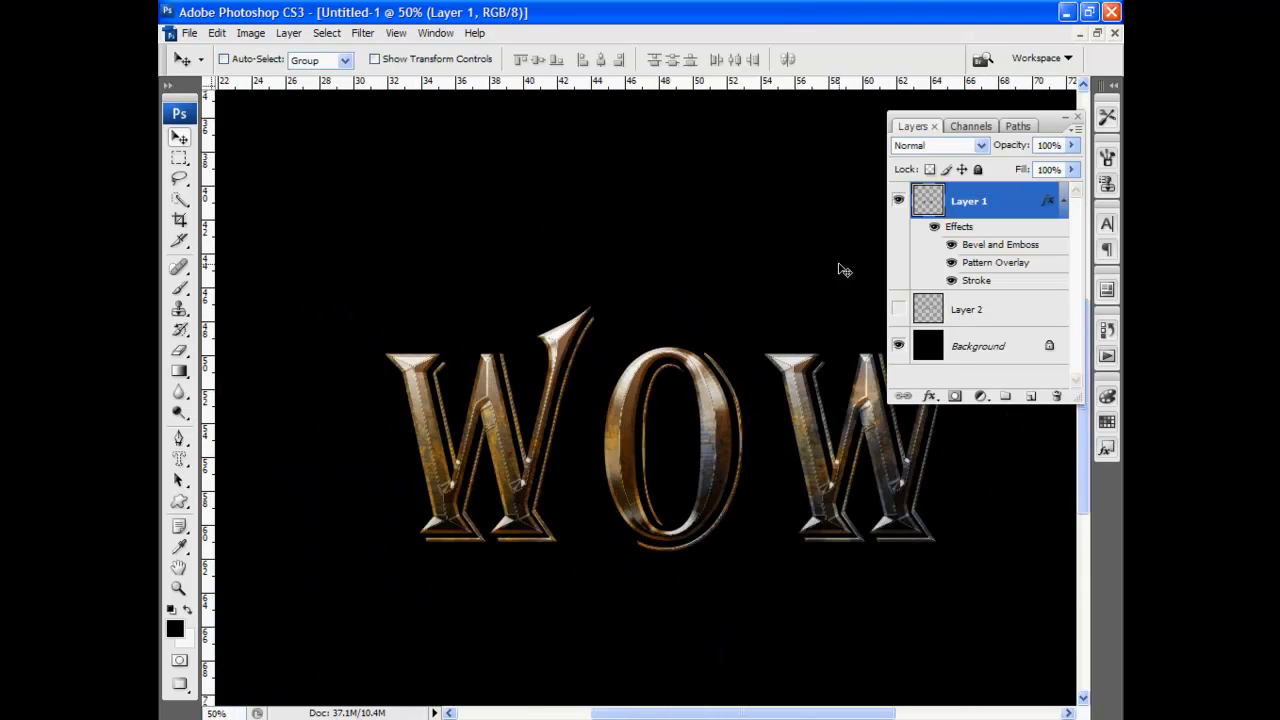
{"action": "key", "text": "ctrl+plus"}
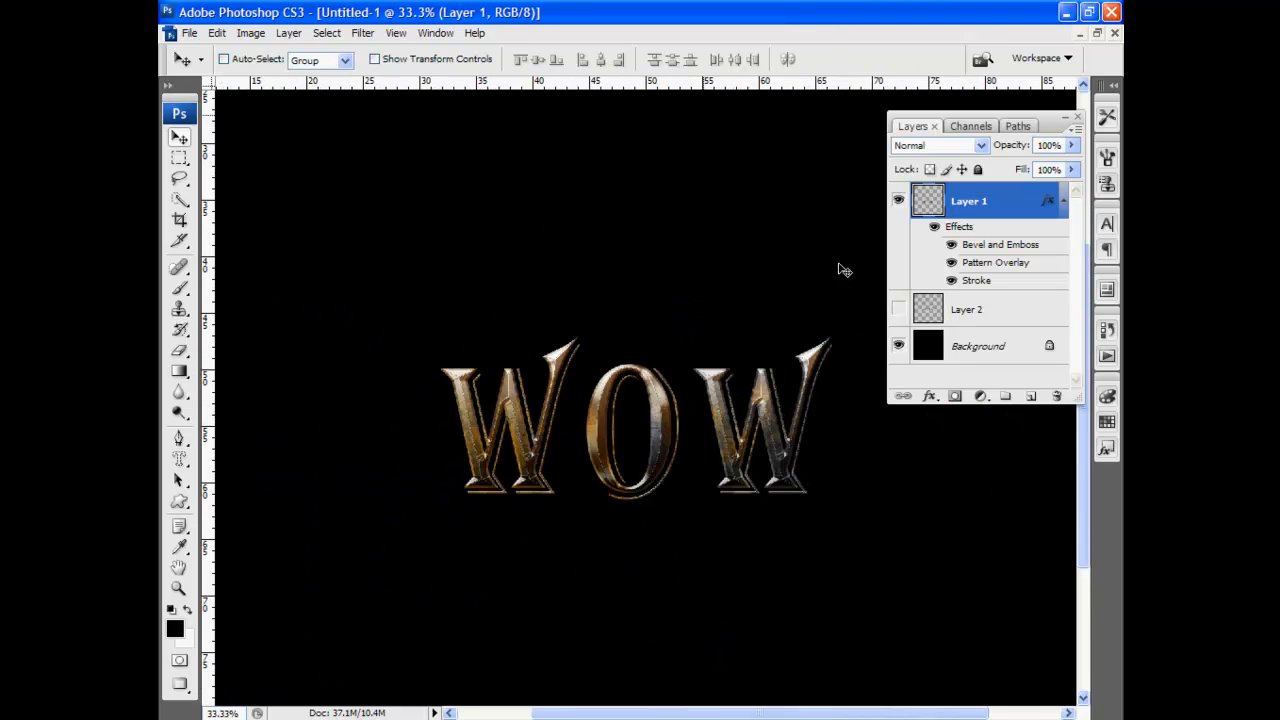
{"action": "key", "text": "ctrl+plus"}
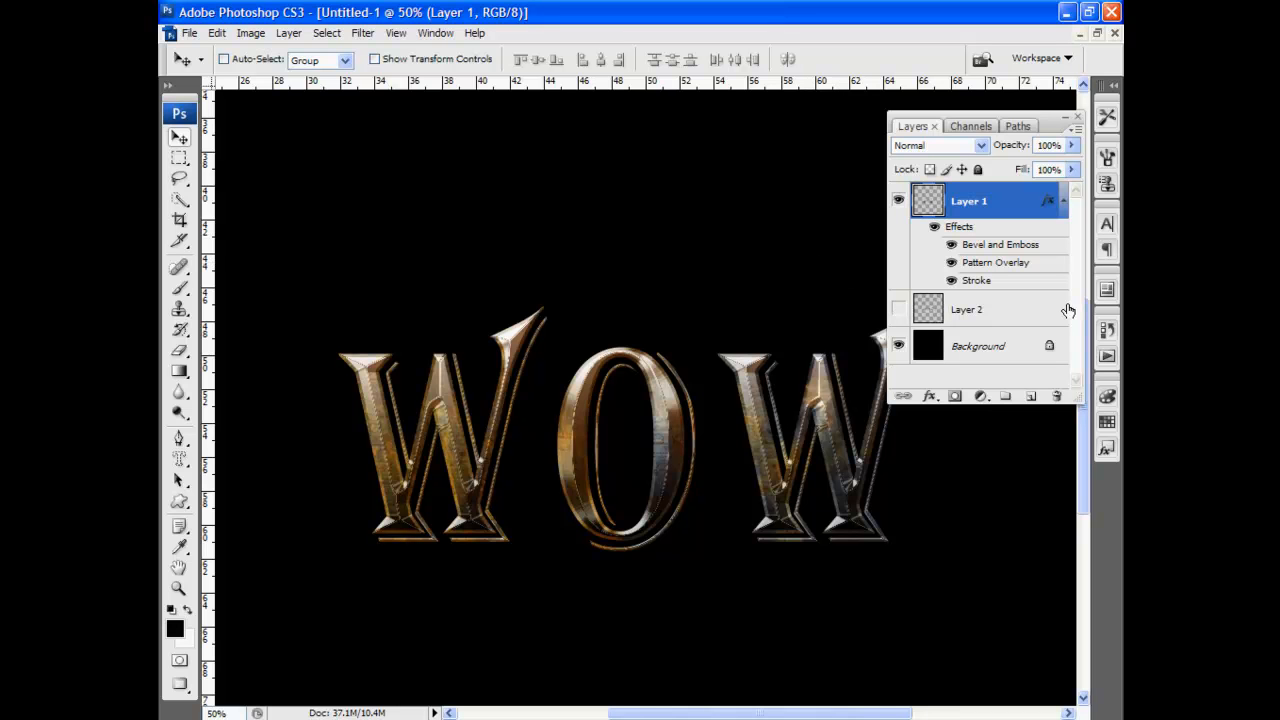
{"action": "key", "text": "ctrl+minus"}
{"action": "key", "text": "ctrl+minus"}
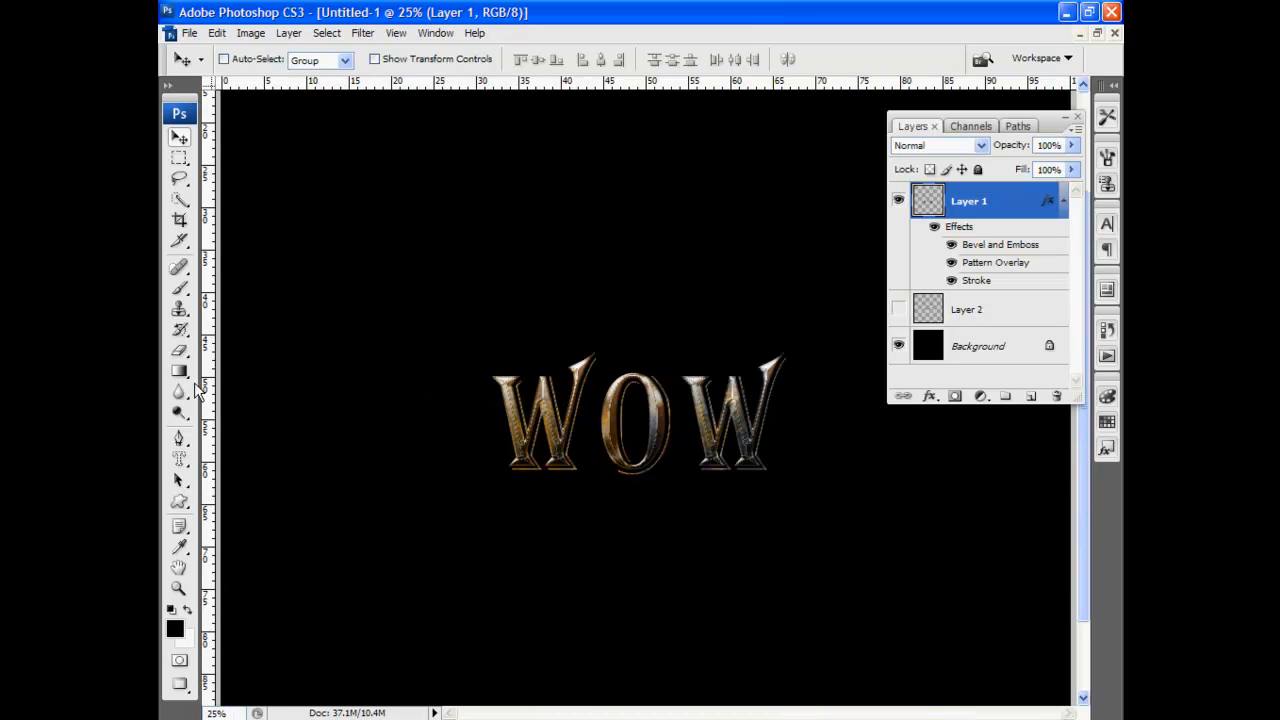
Step: Draw a feathered arrow custom shape on a new layer below the WOW text, about as wide as the word
{"action": "left_click", "coordinate": [179, 501]}
{"action": "left_click", "coordinate": [537, 59]}
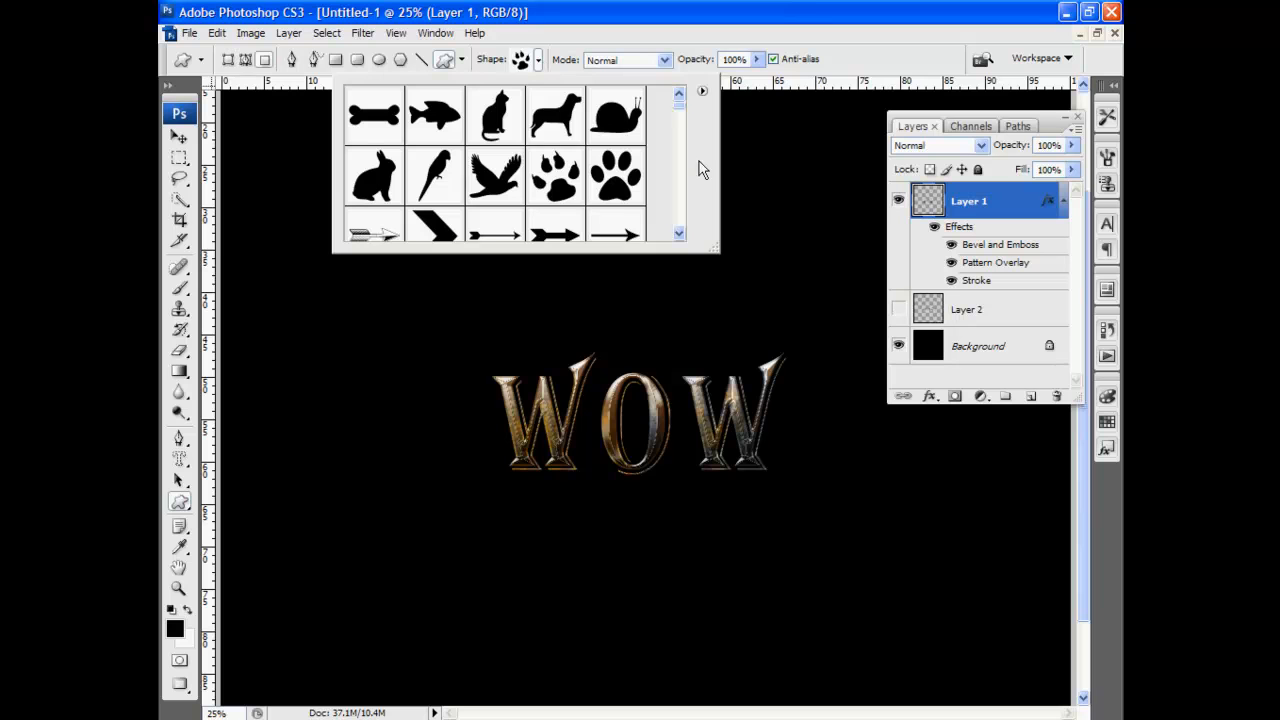
{"action": "scroll", "coordinate": [684, 182], "scroll_direction": "down", "scroll_amount": 2}
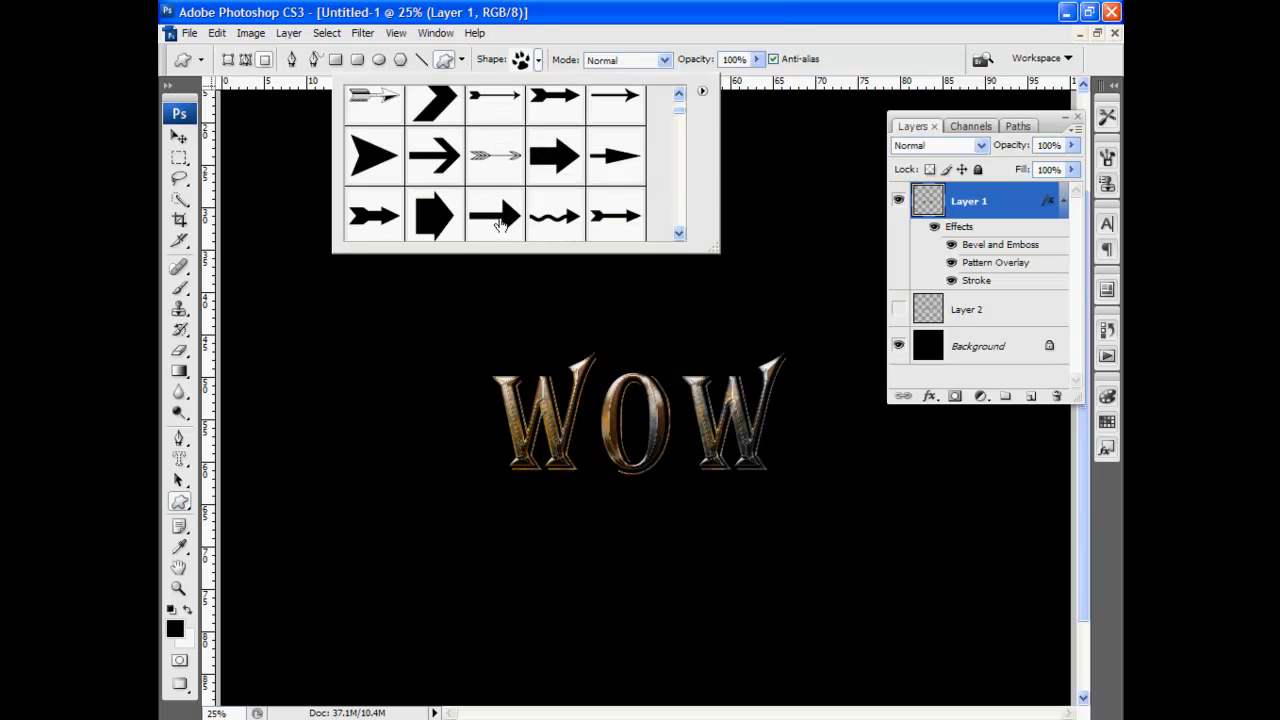
{"action": "left_click", "coordinate": [614, 216]}
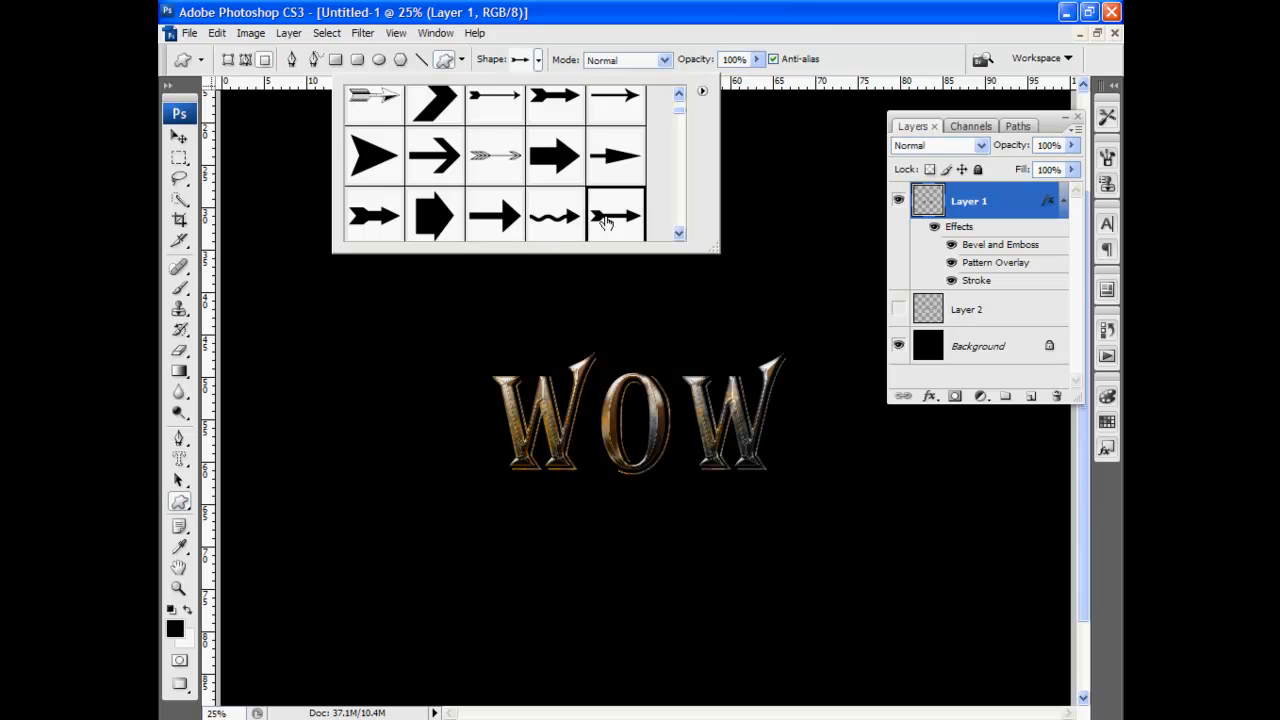
{"action": "left_click", "coordinate": [706, 12]}
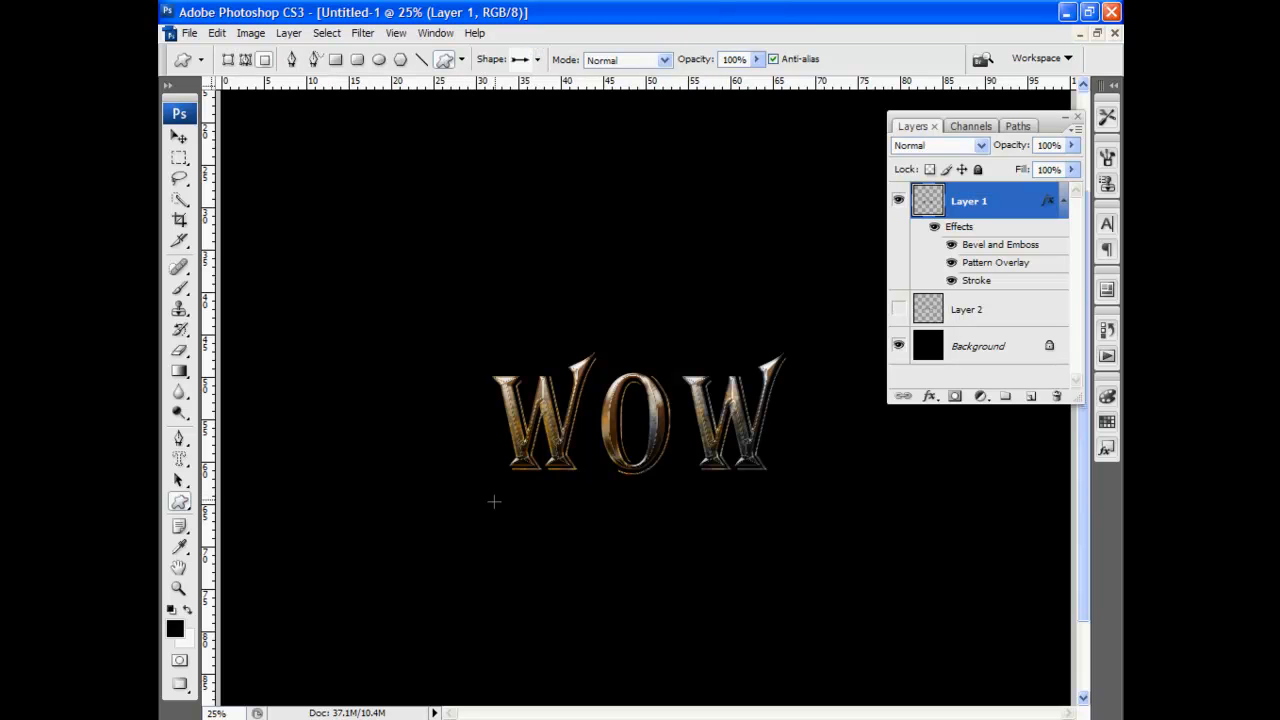
{"action": "left_click", "coordinate": [1032, 399]}
{"action": "left_click_drag", "start_coordinate": [503, 489], "coordinate": [771, 567]}
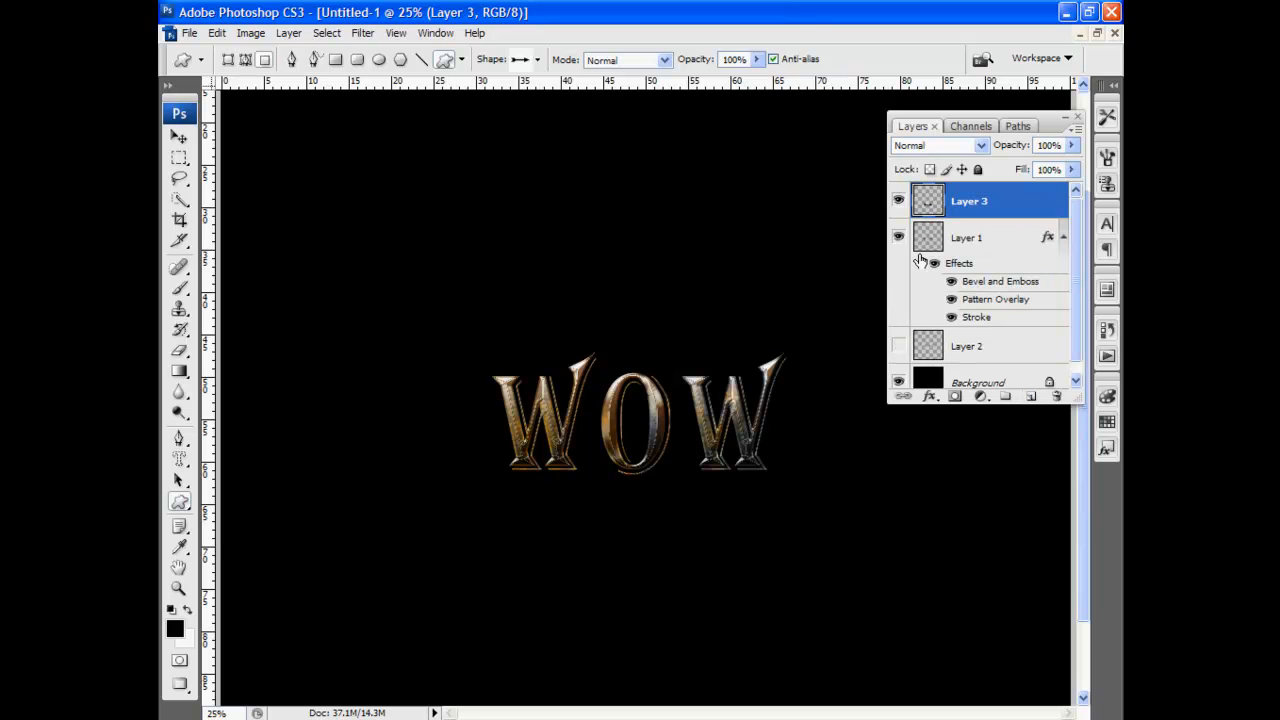
Step: Apply the newly saved metallic style to the arrow on Layer 3
{"action": "left_click", "coordinate": [1108, 450]}
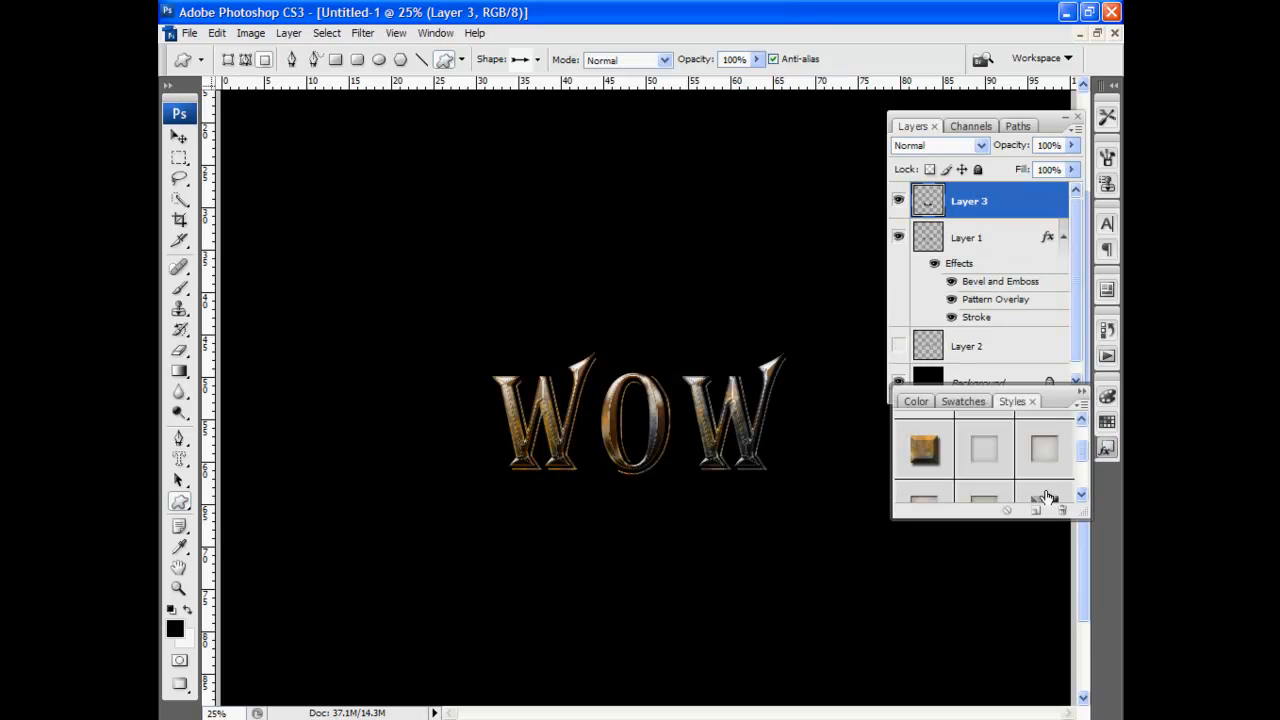
{"action": "left_click_drag", "start_coordinate": [1084, 463], "coordinate": [1084, 485]}
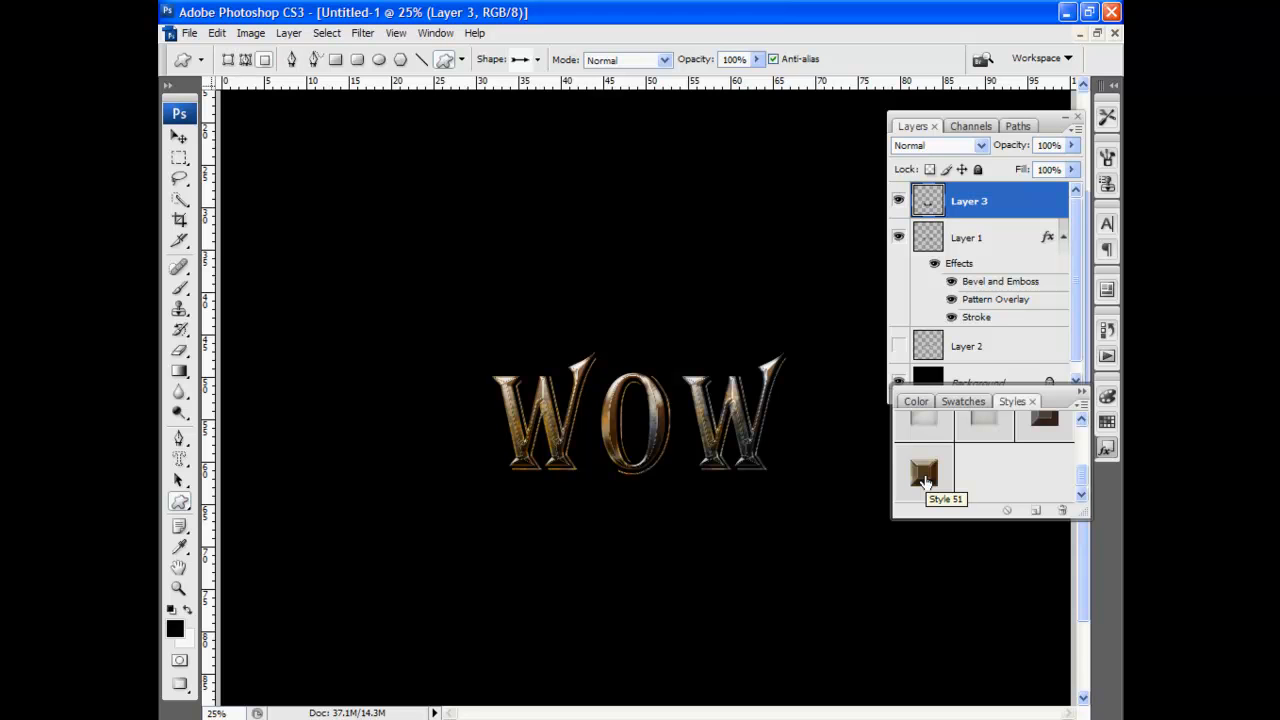
{"action": "left_click", "coordinate": [924, 478]}
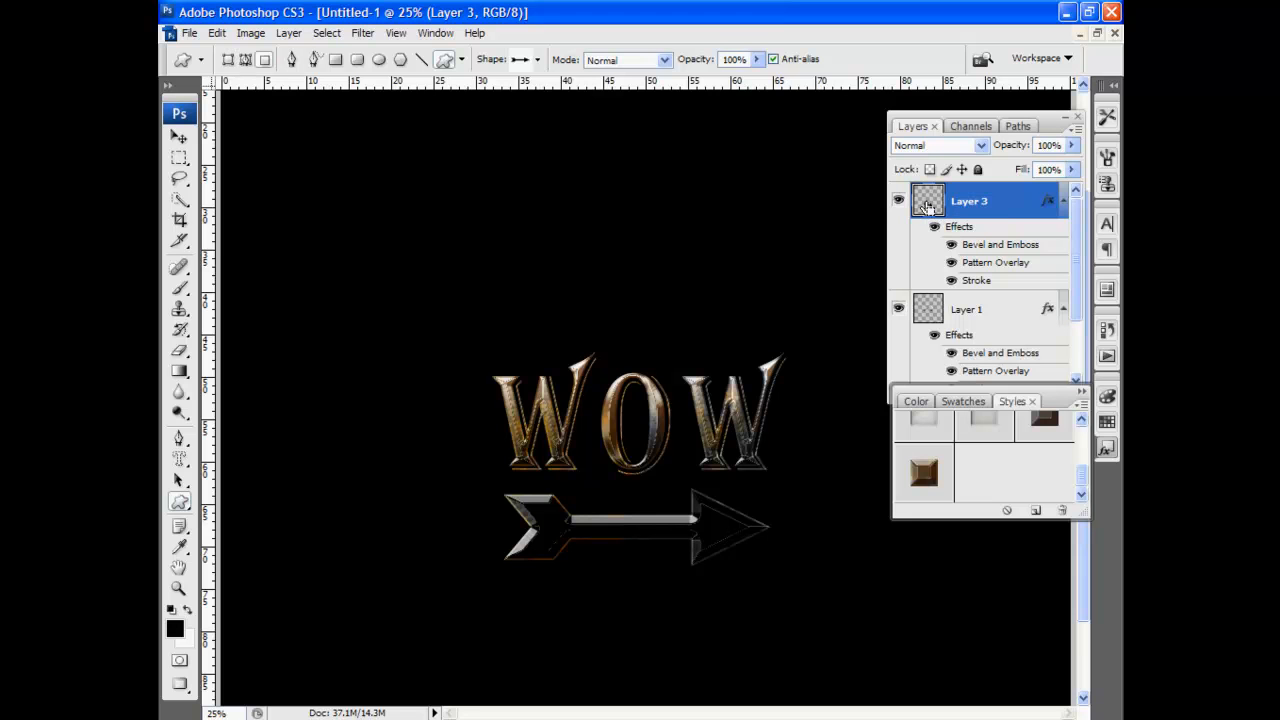
Step: Select the arrow's outline on Layer 3, fill it with a reversed black-to-white linear gradient and deselect
{"action": "left_click", "coordinate": [926, 205], "text": "ctrl"}
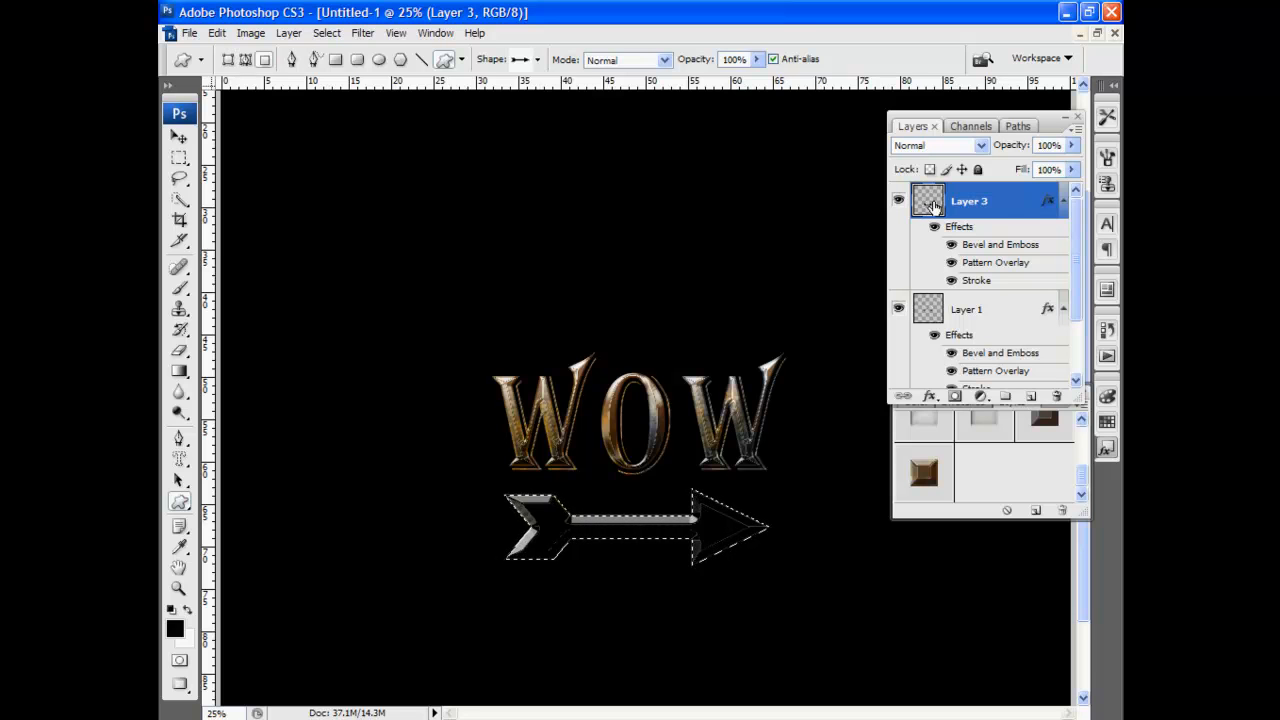
{"action": "left_click", "coordinate": [179, 371]}
{"action": "left_click", "coordinate": [294, 59]}
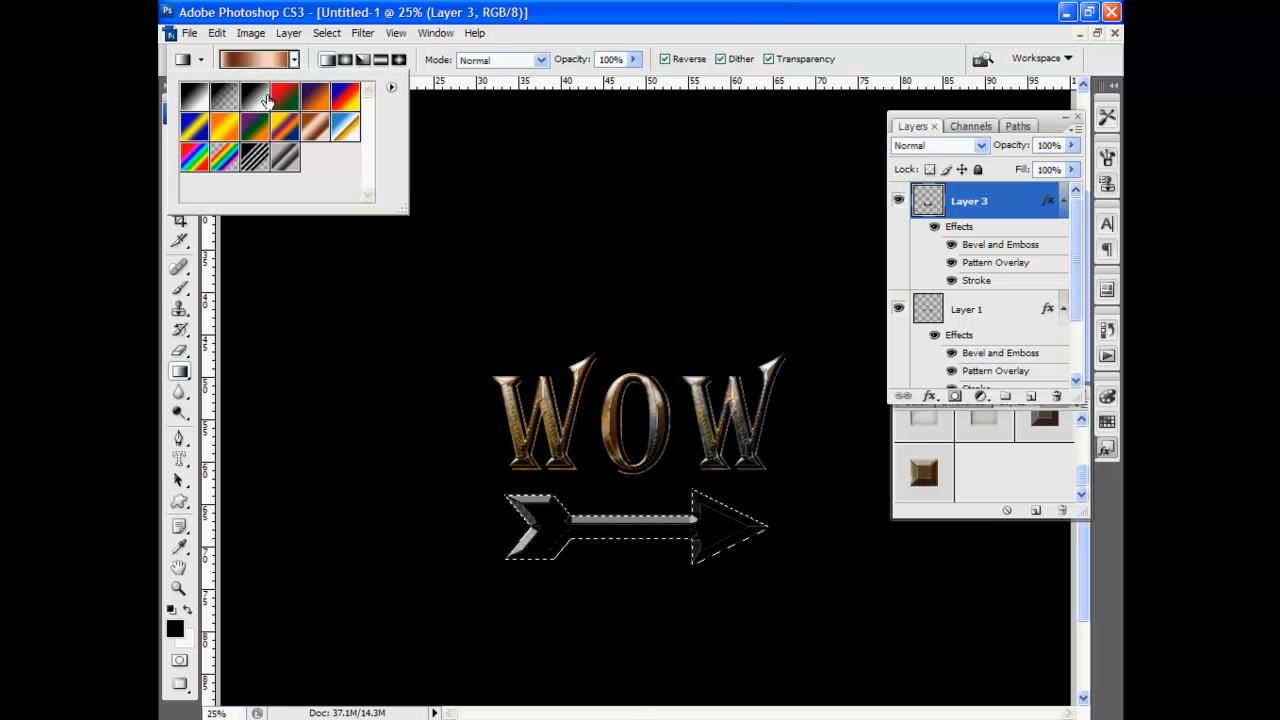
{"action": "left_click", "coordinate": [196, 98]}
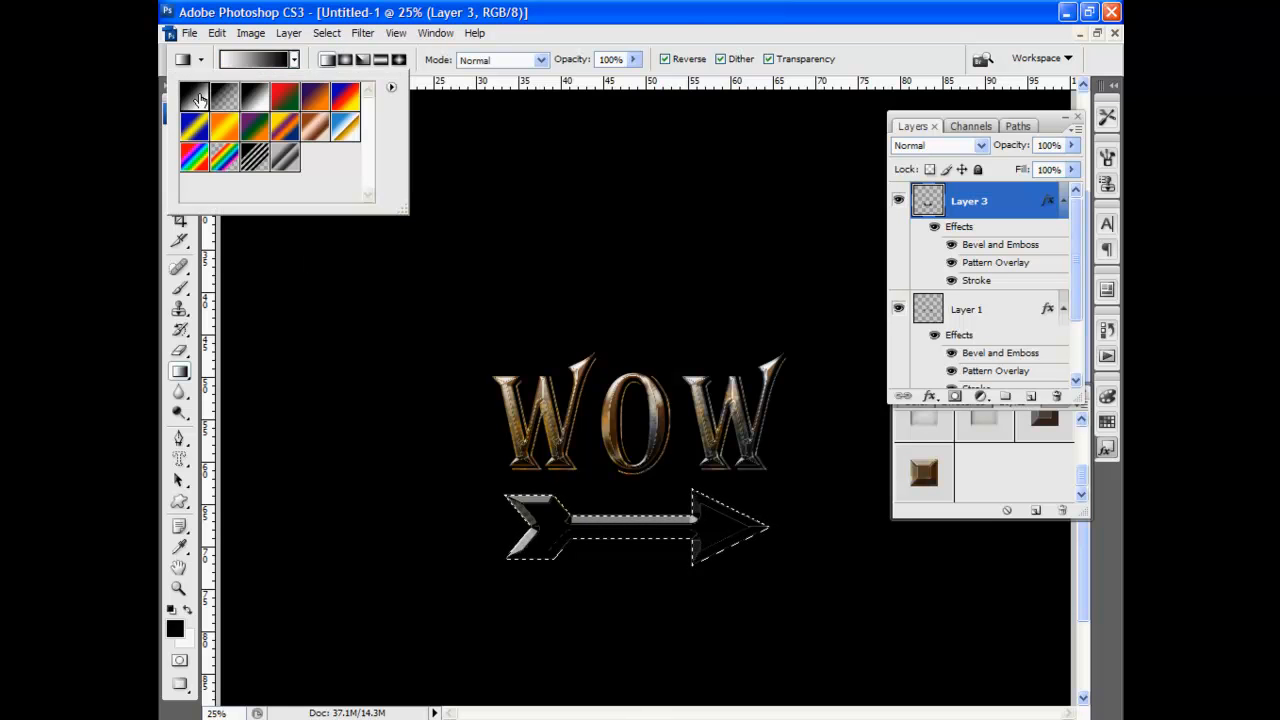
{"action": "left_click", "coordinate": [675, 18]}
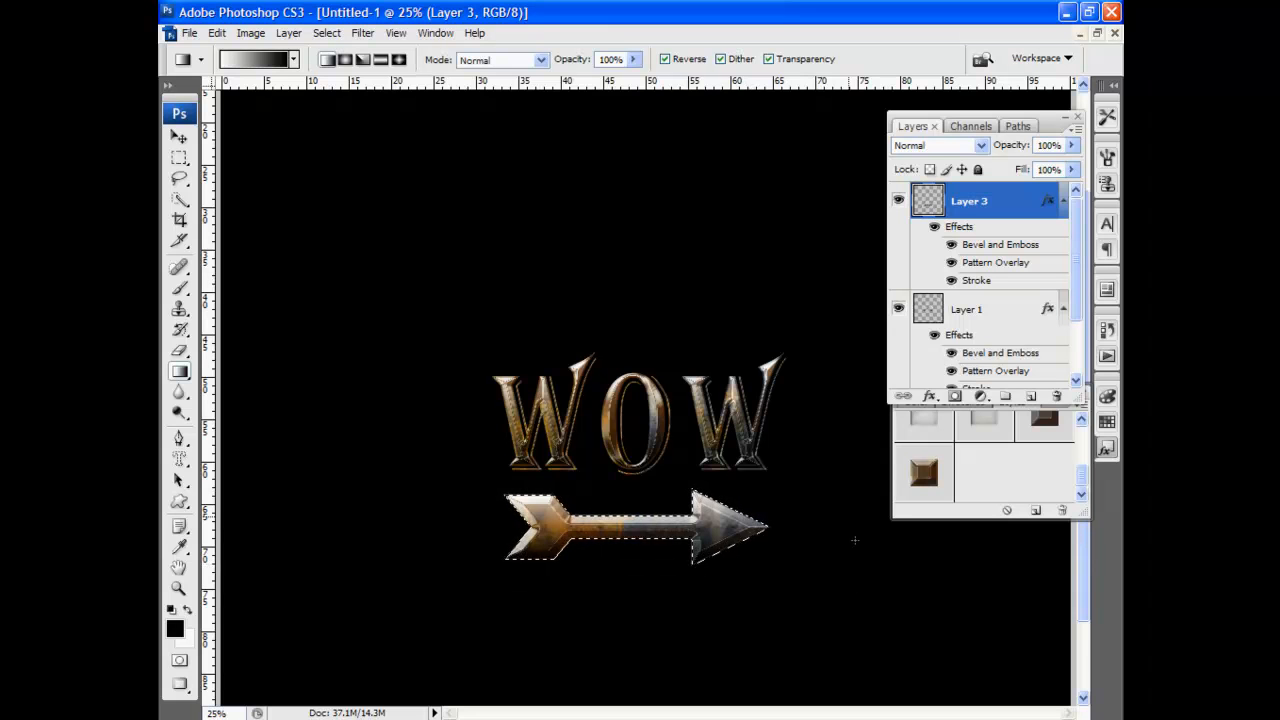
{"action": "left_click", "coordinate": [326, 33]}
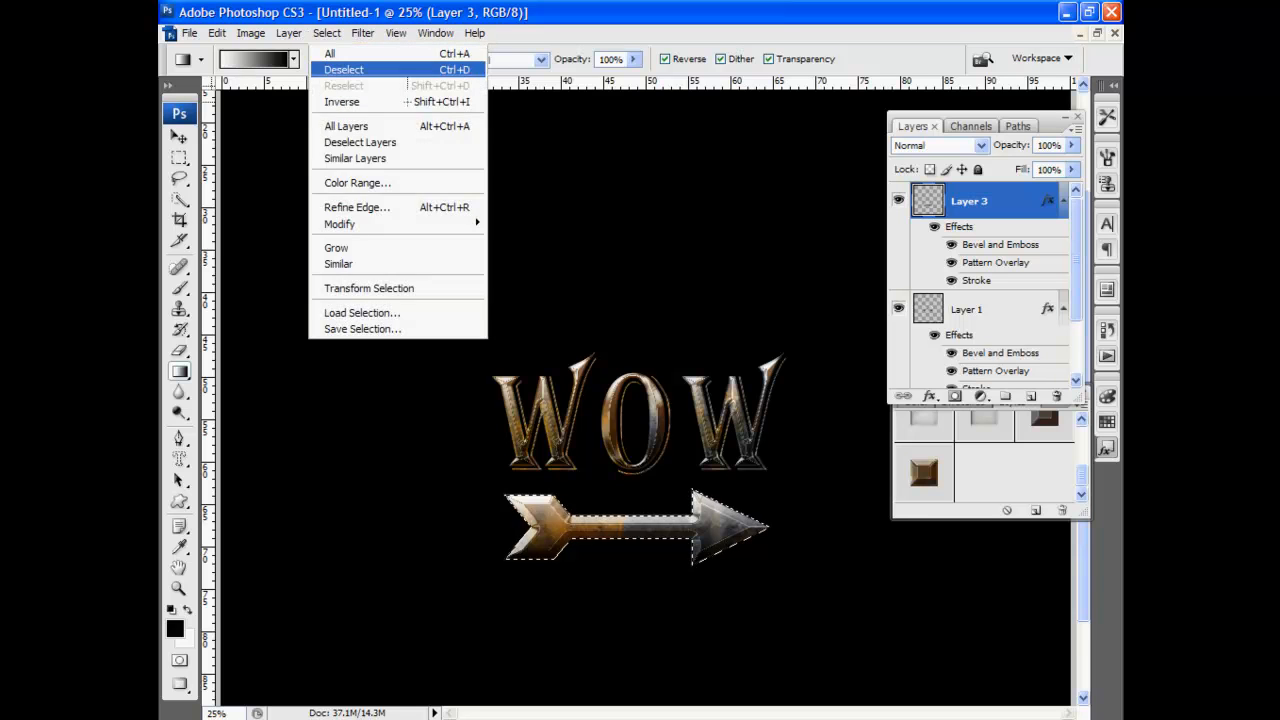
{"action": "left_click", "coordinate": [340, 66]}
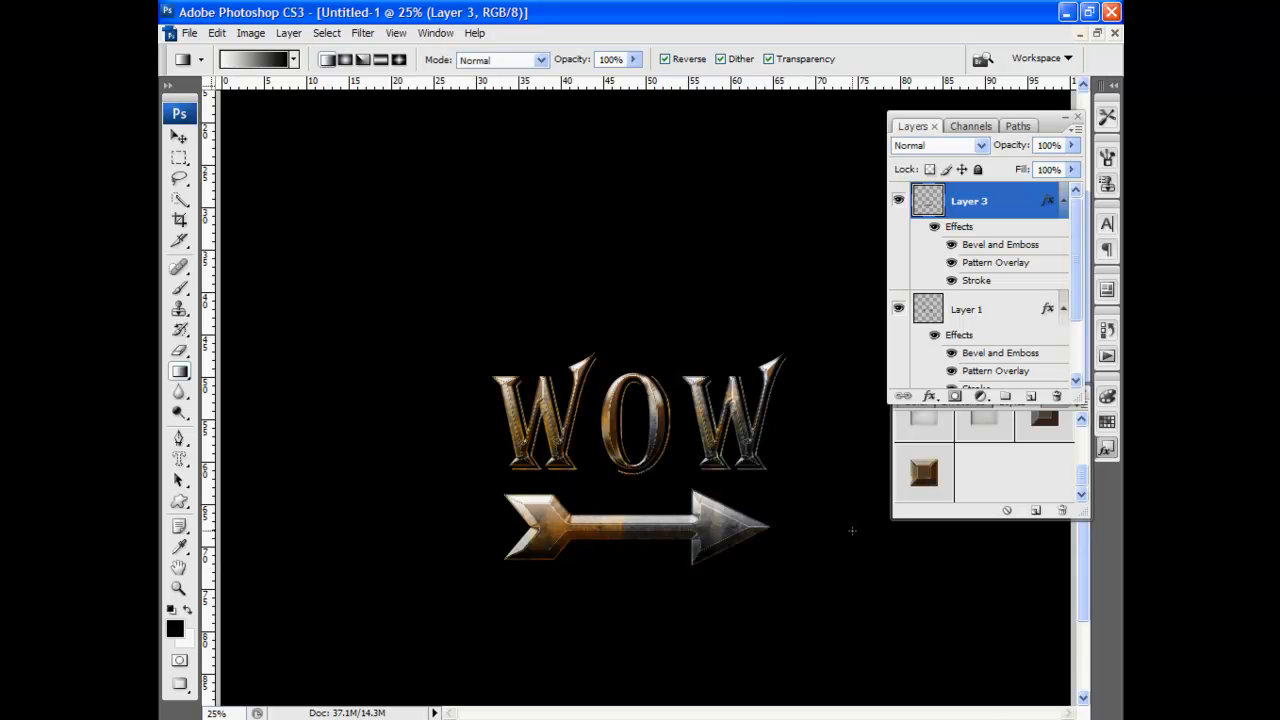
Step: Examine the styled arrow and WOW text in close-up and as a whole
{"action": "key", "text": "ctrl+plus"}
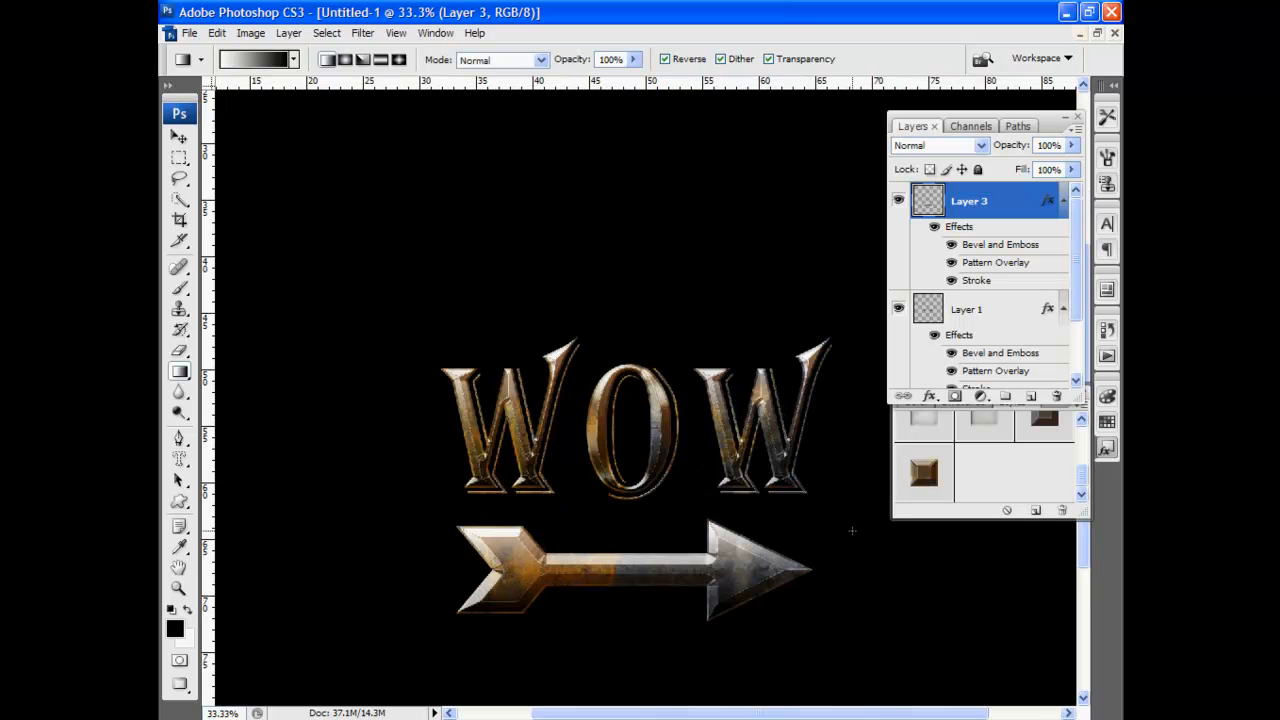
{"action": "key", "text": "ctrl+plus"}
{"action": "key", "text": "ctrl+plus"}
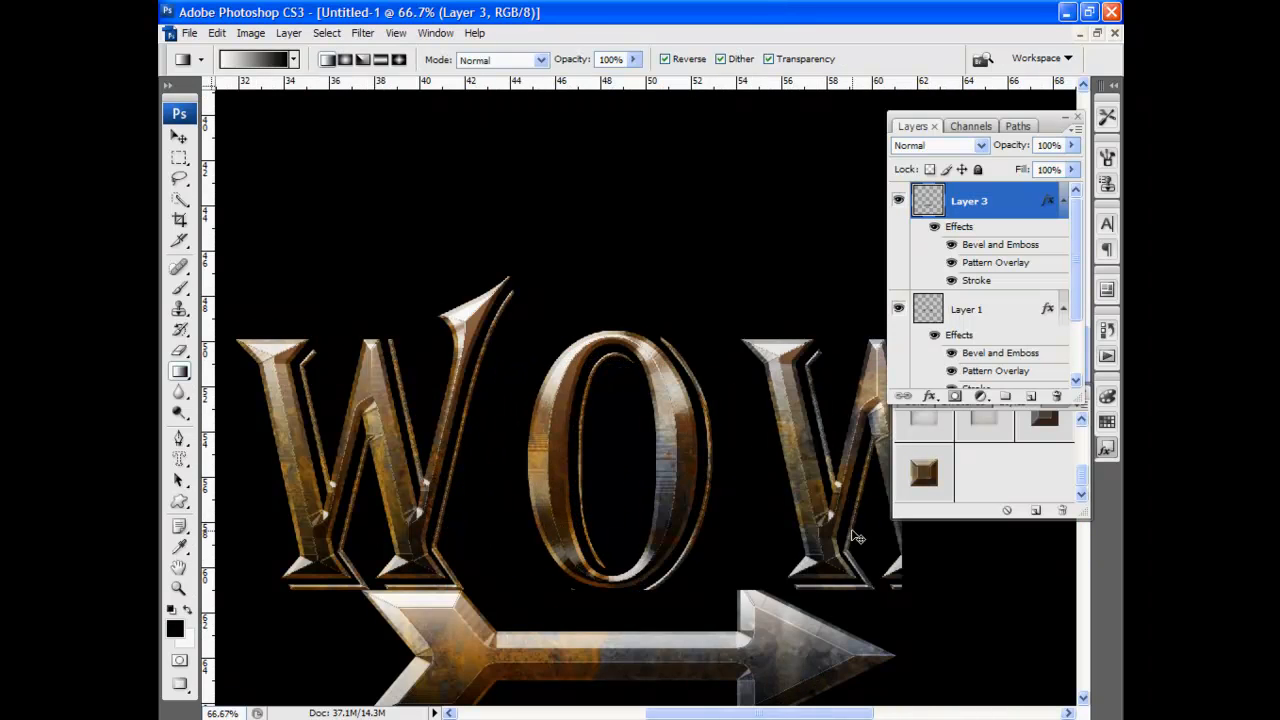
{"action": "key", "text": "ctrl+plus"}
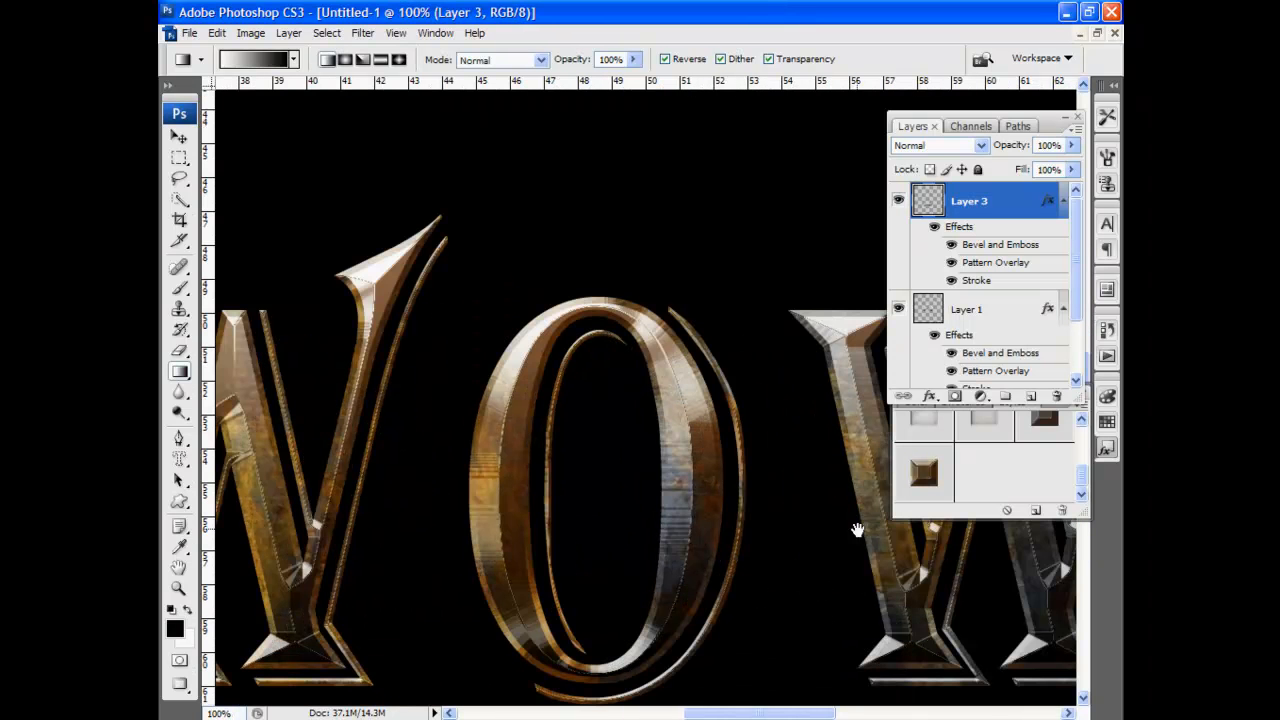
{"action": "left_click_drag", "start_coordinate": [821, 585], "coordinate": [940, 337]}
{"action": "left_click_drag", "start_coordinate": [557, 491], "coordinate": [486, 360]}
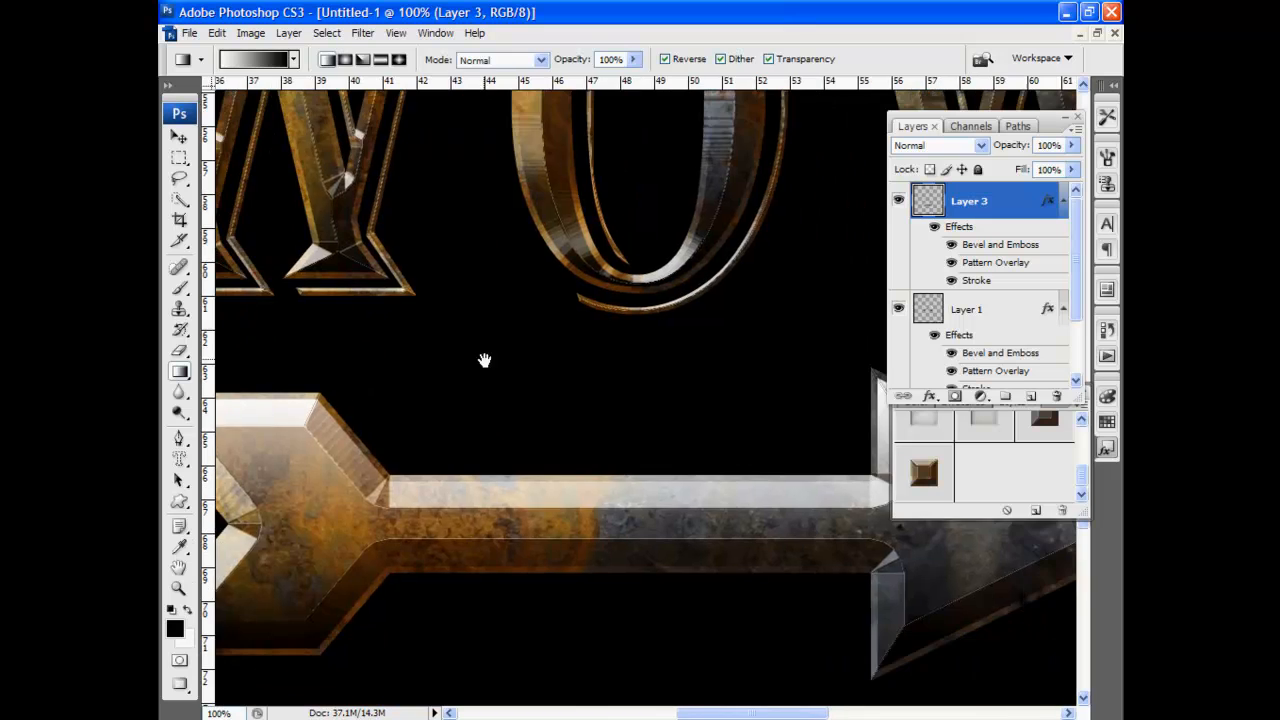
{"action": "left_click_drag", "start_coordinate": [630, 498], "coordinate": [549, 434]}
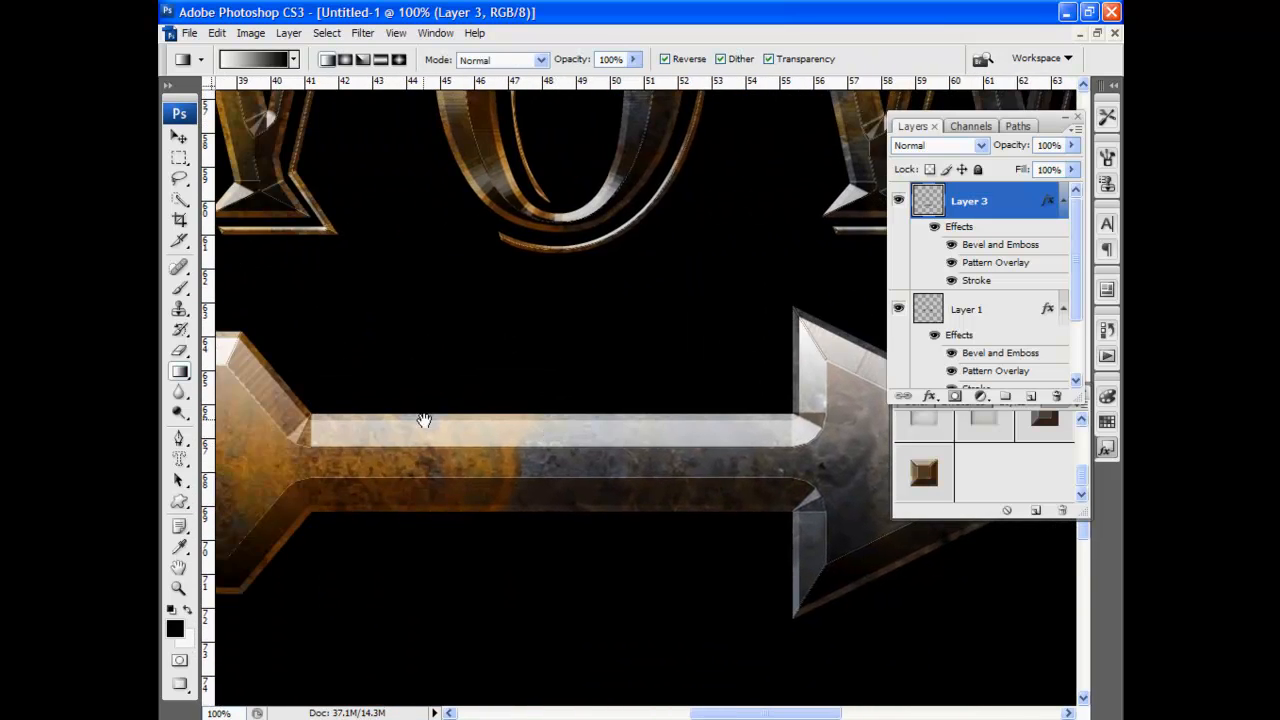
{"action": "left_click_drag", "start_coordinate": [423, 423], "coordinate": [524, 515]}
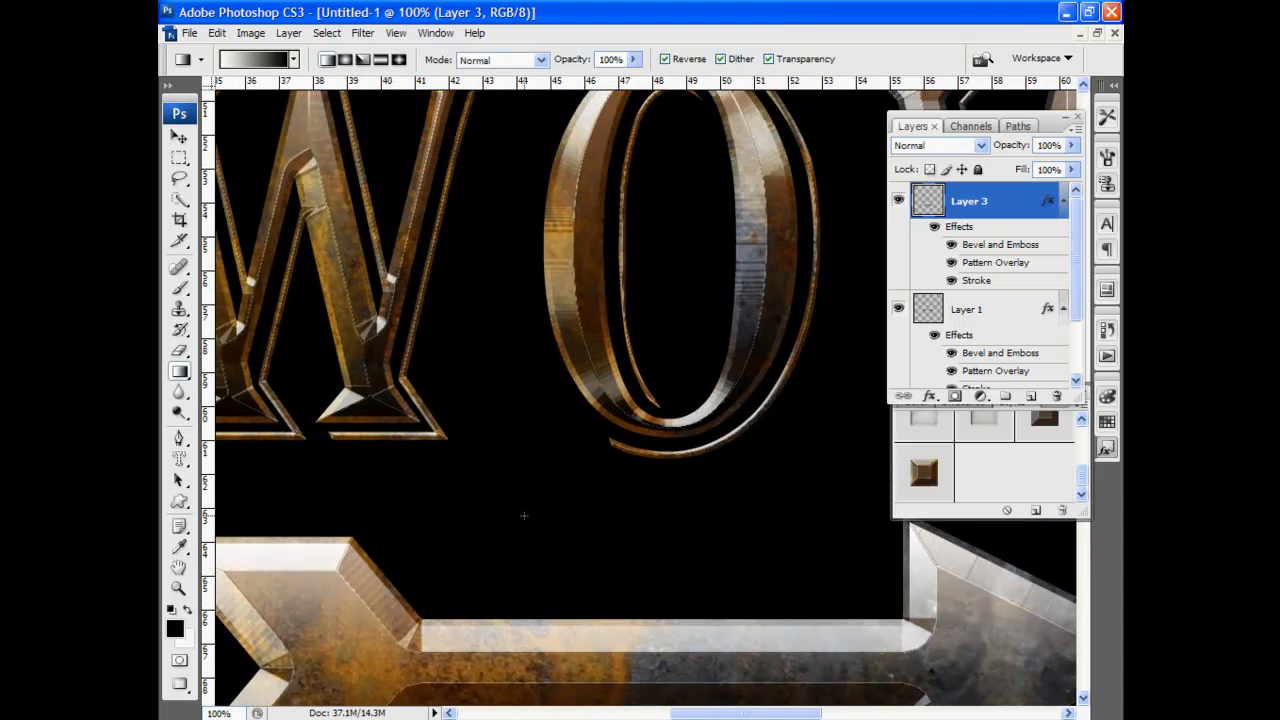
{"action": "key", "text": "ctrl+minus"}
{"action": "key", "text": "ctrl+minus"}
{"action": "key", "text": "ctrl+minus"}
{"action": "key", "text": "ctrl+minus"}
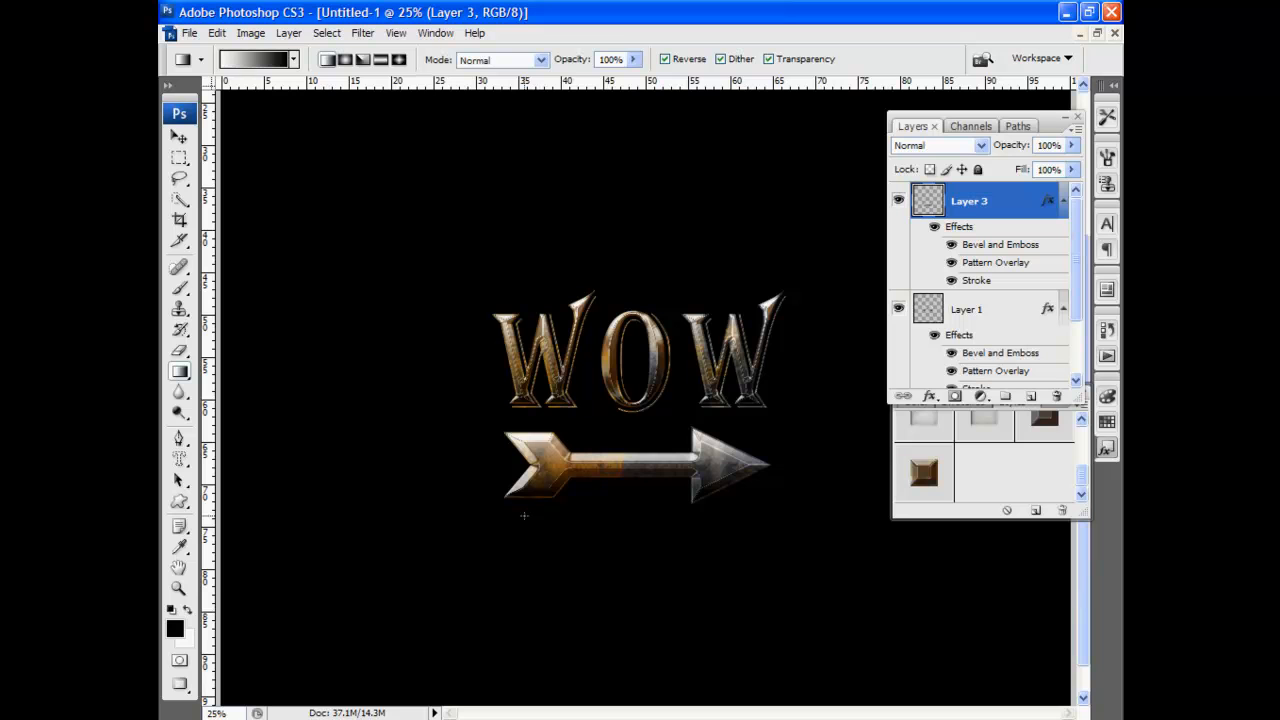
{"action": "key", "text": "ctrl+plus"}
{"action": "key", "text": "ctrl+plus"}
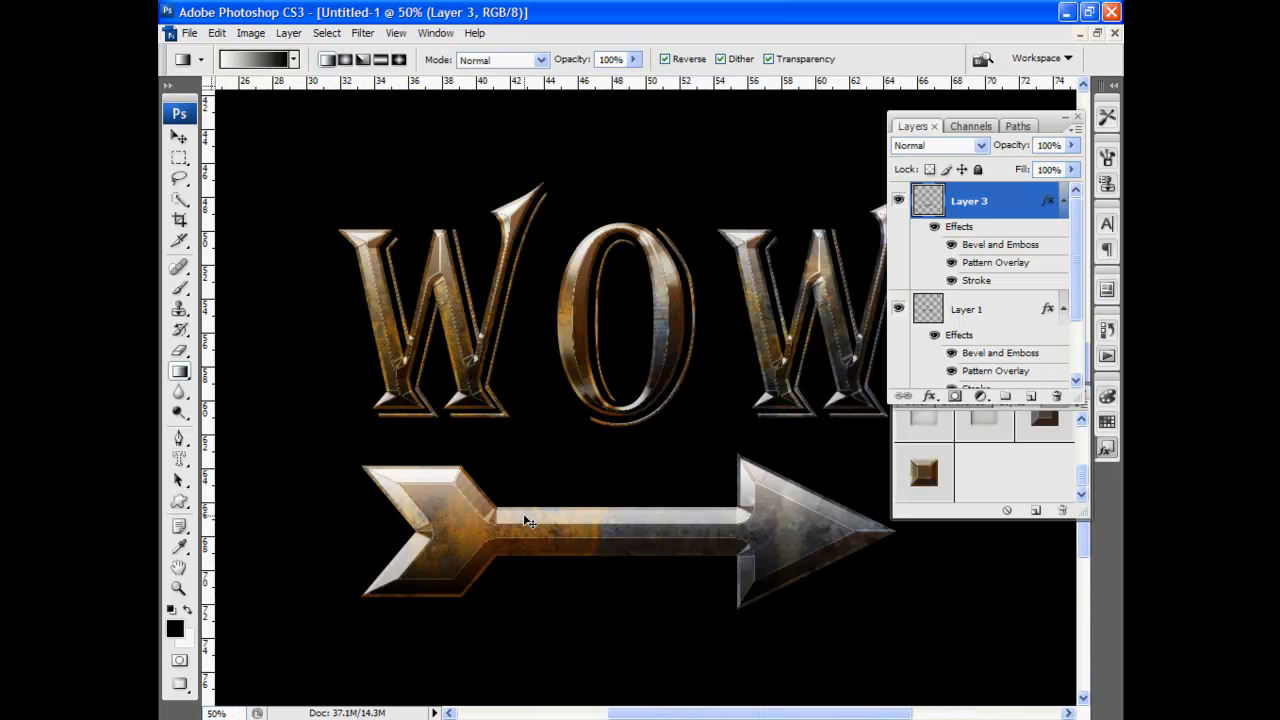